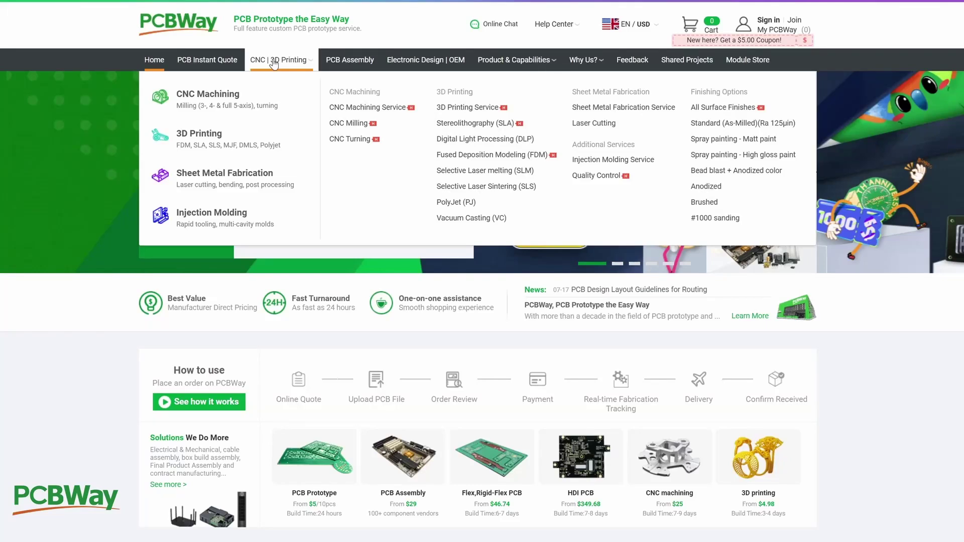
# Open the 3D printing quote, inspect the MainFrame.stl model, and choose PETG material in blue
pyautogui.click(220, 146)
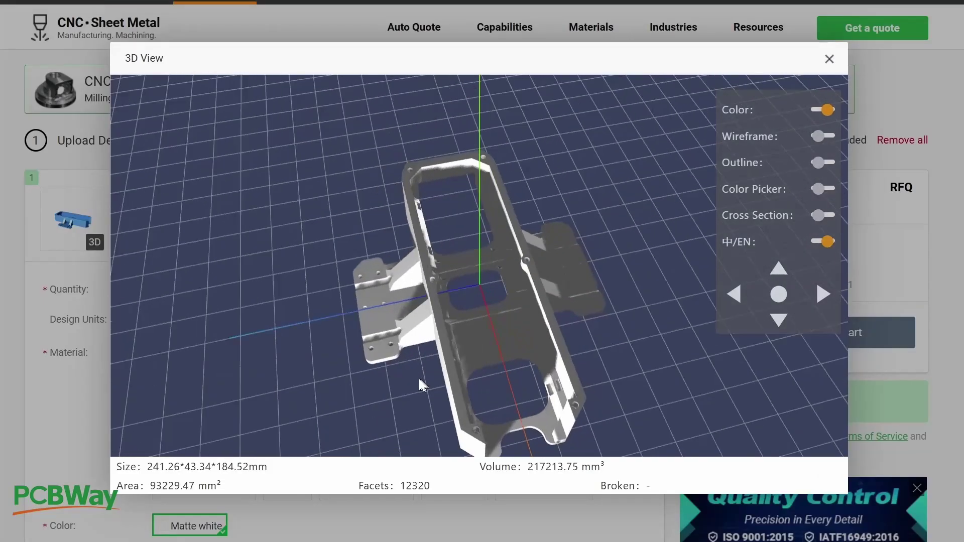
pyautogui.moveTo(421, 384); pyautogui.dragTo(381, 369)
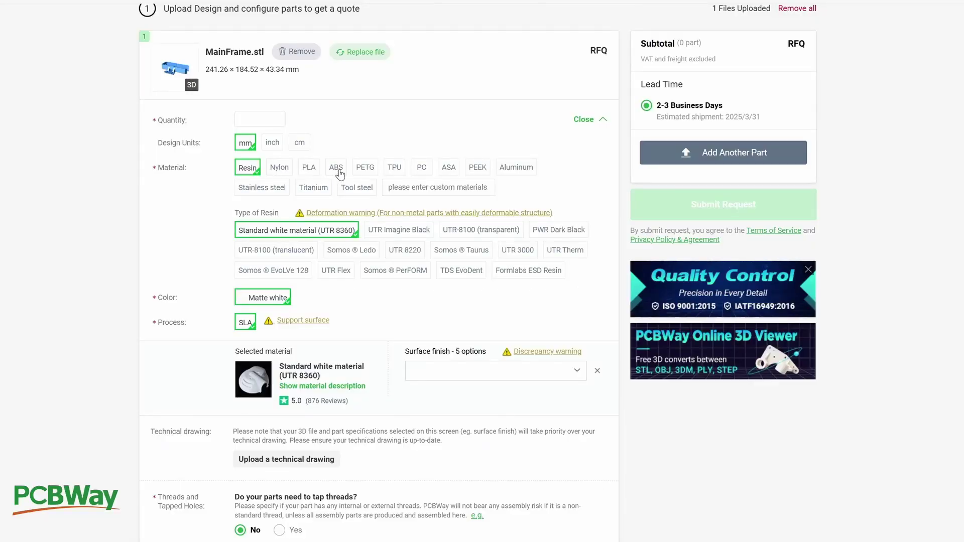
pyautogui.click(366, 170)
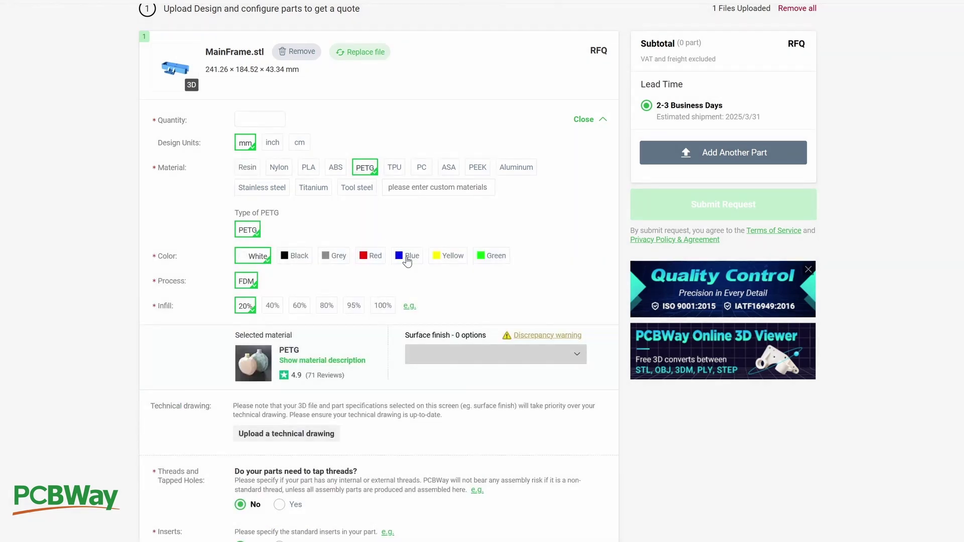
pyautogui.click(407, 259)
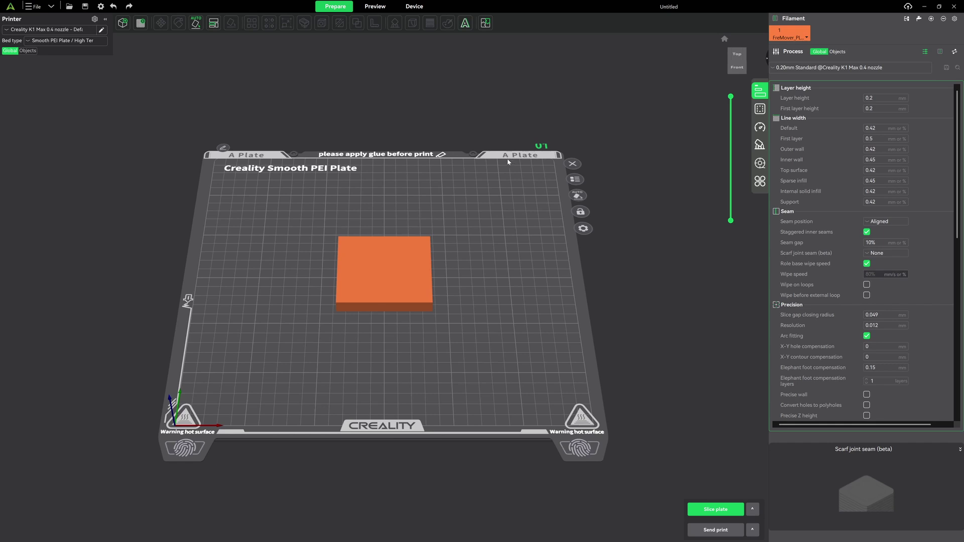
# Create embossed text reading "Pushing Plastic" with no object selected
pyautogui.click(465, 24)
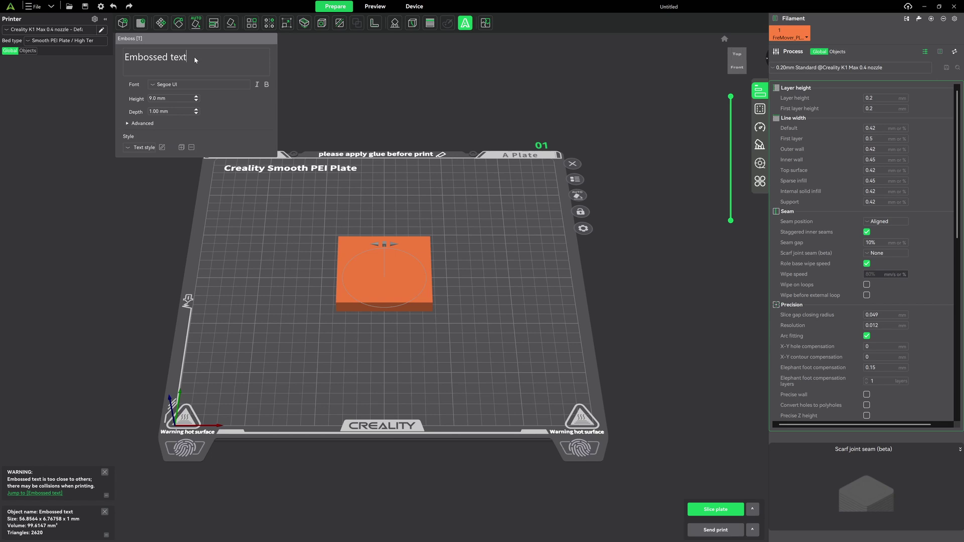
pyautogui.press('BackSpace')
pyautogui.press('BackSpace')
pyautogui.press('BackSpace')
pyautogui.press('BackSpace')
pyautogui.press('BackSpace')
pyautogui.press('BackSpace')
pyautogui.press('BackSpace')
pyautogui.press('BackSpace')
pyautogui.press('BackSpace')
pyautogui.press('BackSpace')
pyautogui.press('BackSpace')
pyautogui.press('BackSpace')
pyautogui.press('BackSpace')
pyautogui.write('Pushing Plastic')
pyautogui.click(402, 107)
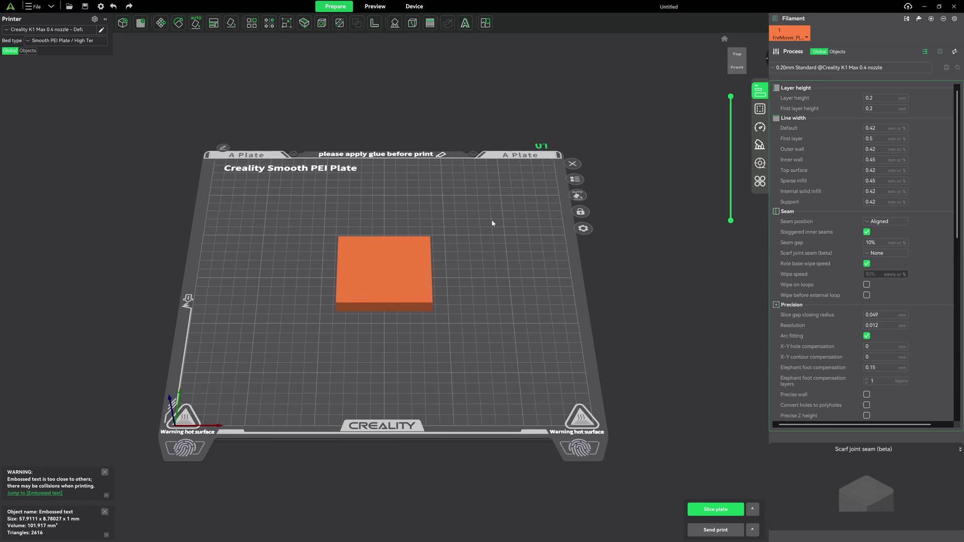
# Slice the plate and examine the block's underside and top in the preview
pyautogui.moveTo(470, 302); pyautogui.dragTo(463, 257)
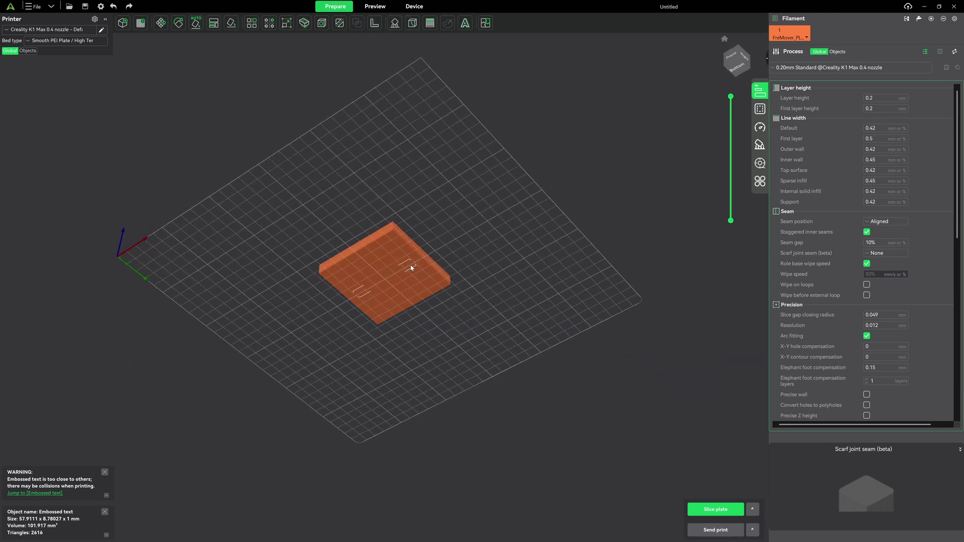
pyautogui.scroll(5, 370, 286)
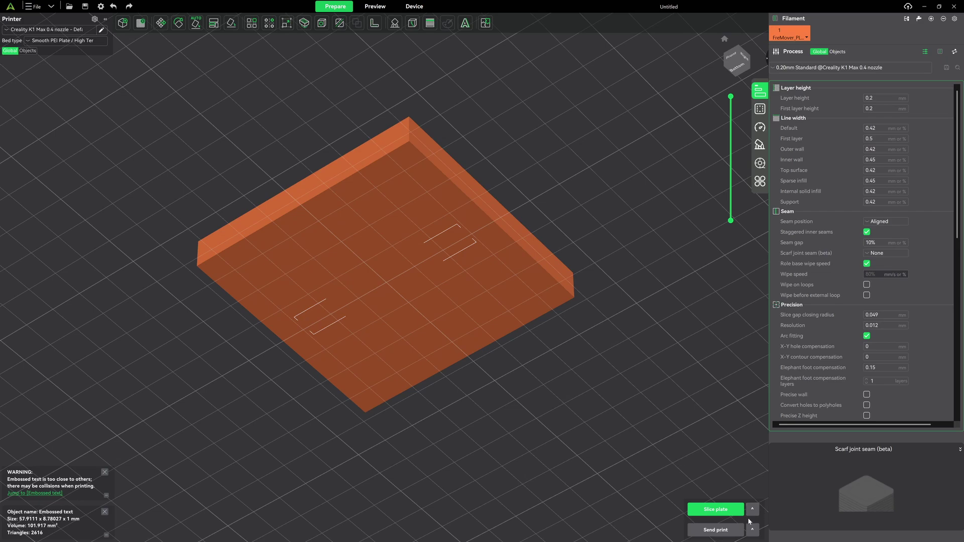
pyautogui.click(726, 515)
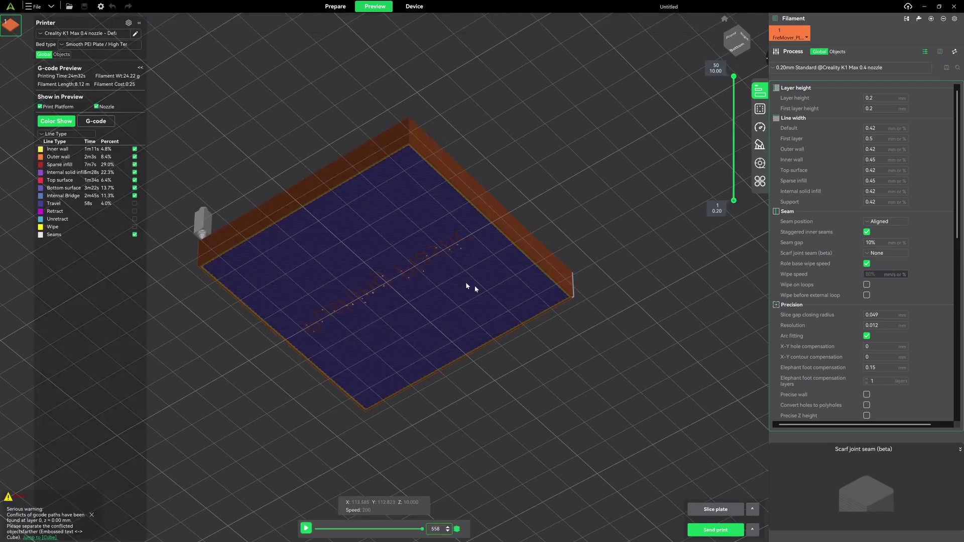
pyautogui.press('3')
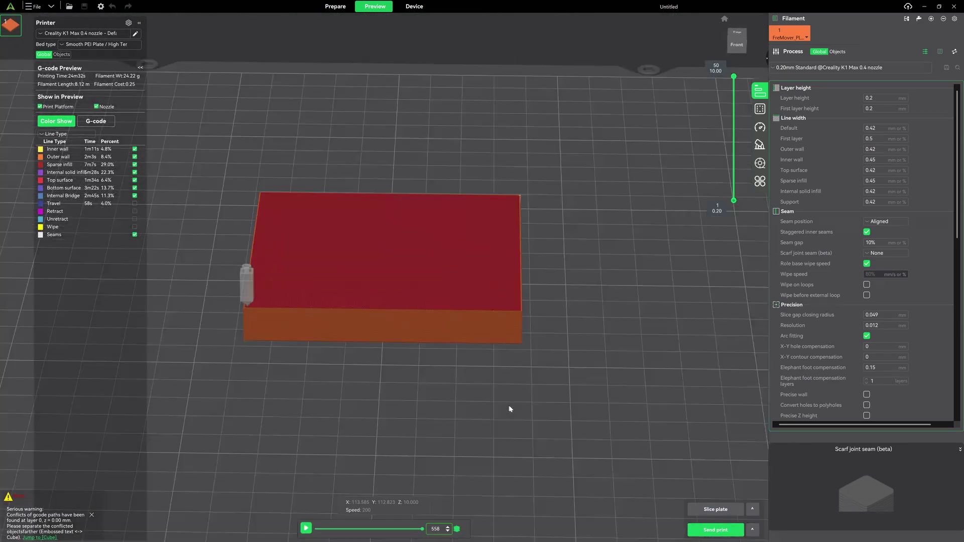
pyautogui.moveTo(511, 410); pyautogui.dragTo(515, 410)
# Return to plate preparation and move the cube aside to expose the separate text beneath it
pyautogui.click(335, 7)
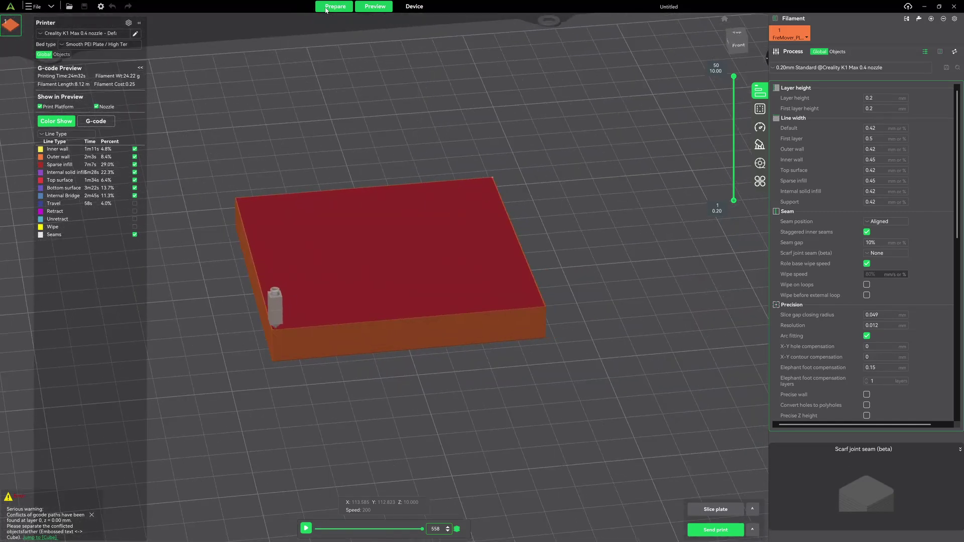
pyautogui.scroll(-5, 334, 140)
pyautogui.scroll(3, 351, 191)
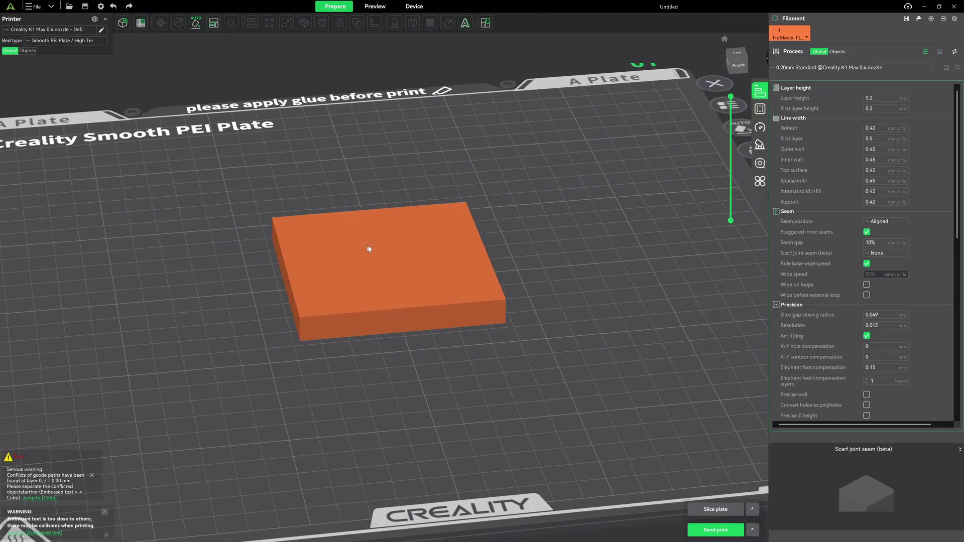
pyautogui.moveTo(369, 249); pyautogui.dragTo(571, 227)
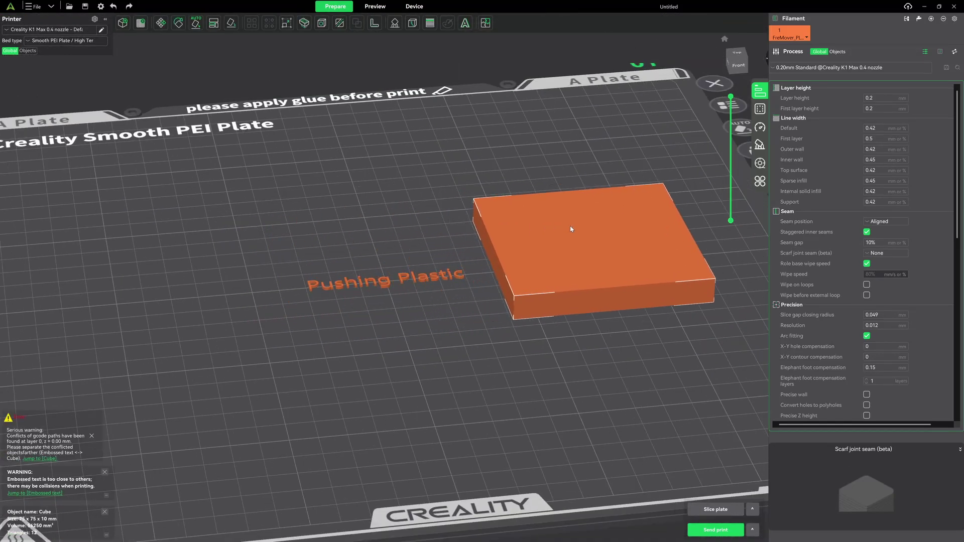
pyautogui.click(417, 342)
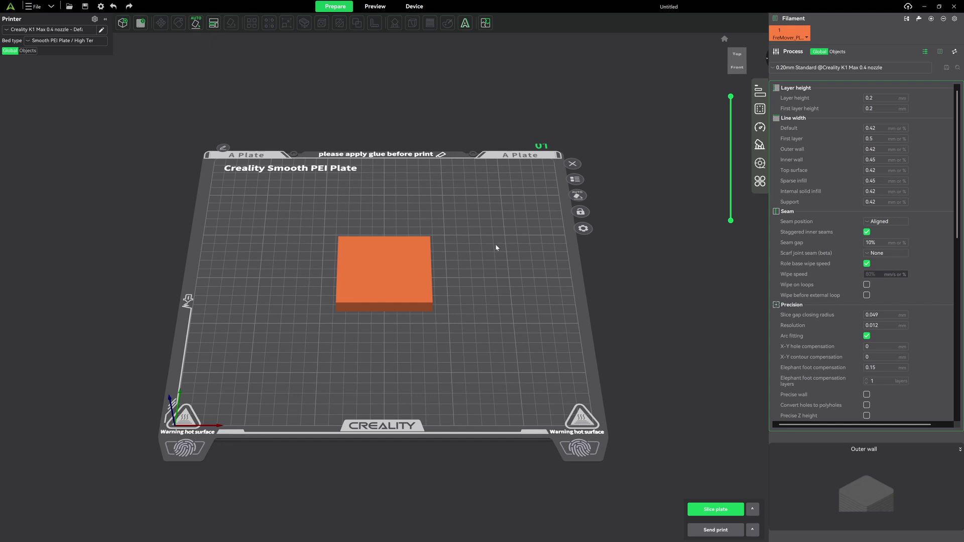
# Add embossed text reading "Pushing Plastic" to the cube as a part of that object
pyautogui.click(406, 260)
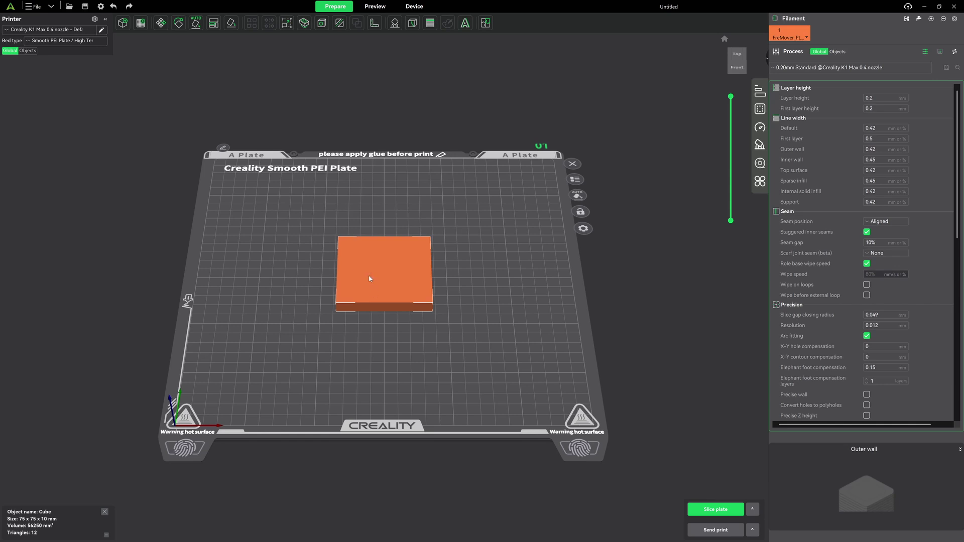
pyautogui.click(464, 27)
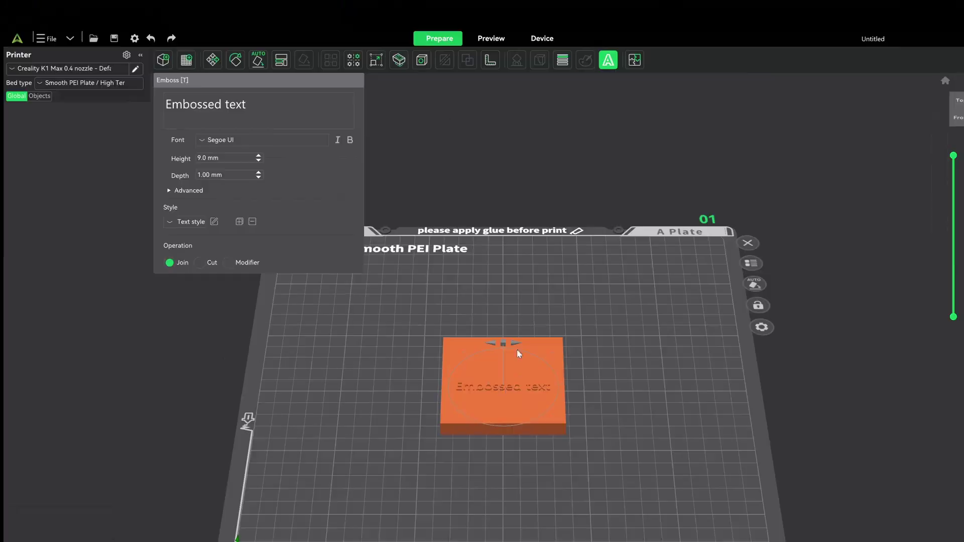
pyautogui.scroll(5, 464, 417)
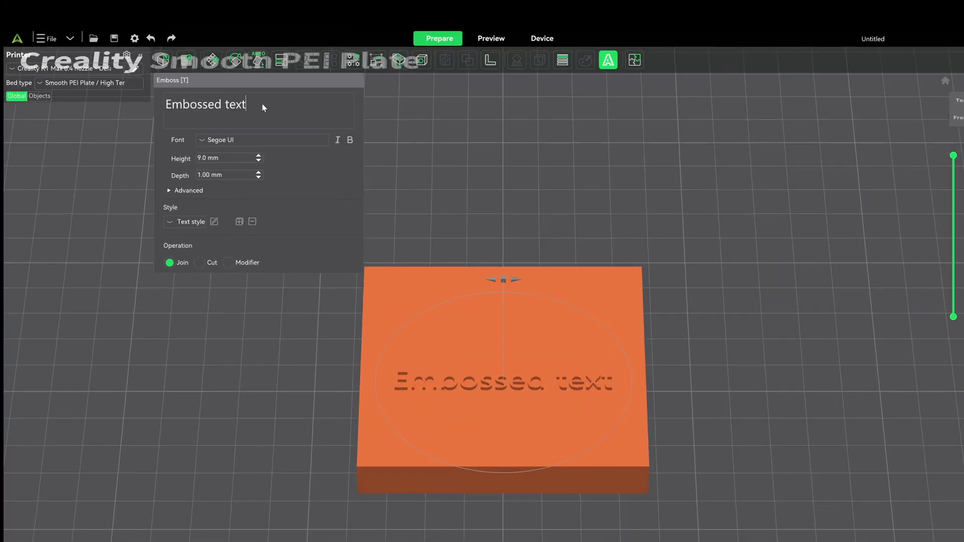
pyautogui.press('BackSpace')
pyautogui.press('BackSpace')
pyautogui.press('BackSpace')
pyautogui.press('BackSpace')
pyautogui.press('BackSpace')
pyautogui.press('BackSpace')
pyautogui.press('BackSpace')
pyautogui.press('BackSpace')
pyautogui.press('BackSpace')
pyautogui.press('BackSpace')
pyautogui.press('BackSpace')
pyautogui.press('BackSpace')
pyautogui.press('BackSpace')
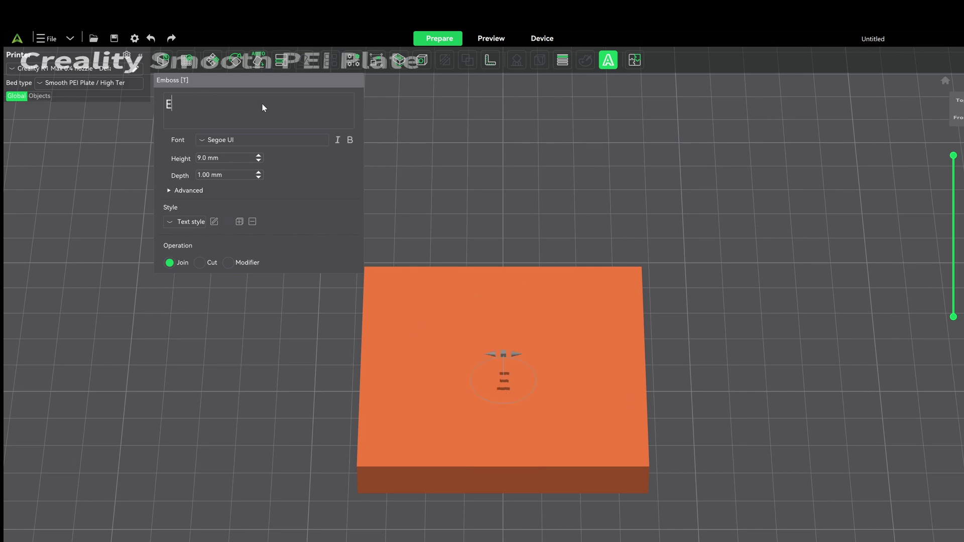
pyautogui.write('Pushing P')
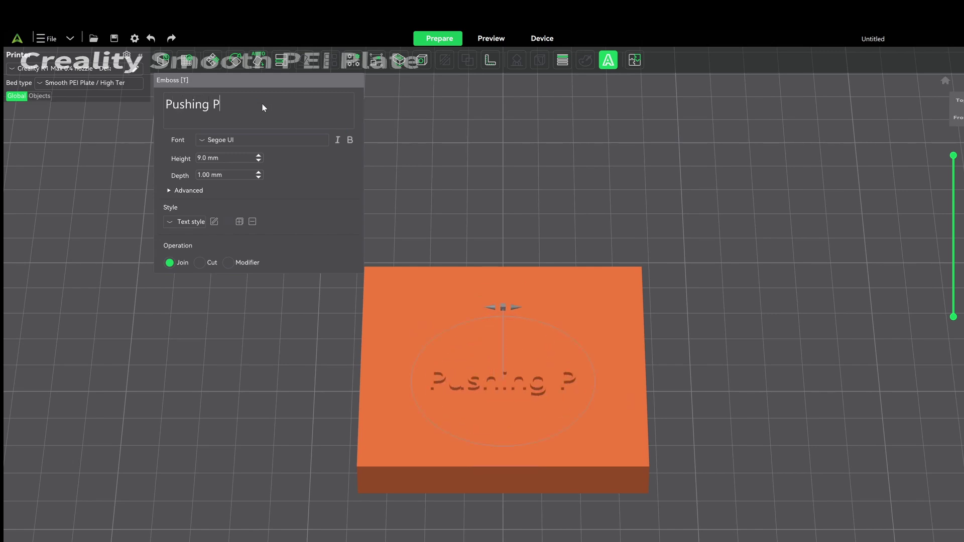
pyautogui.write('lastic')
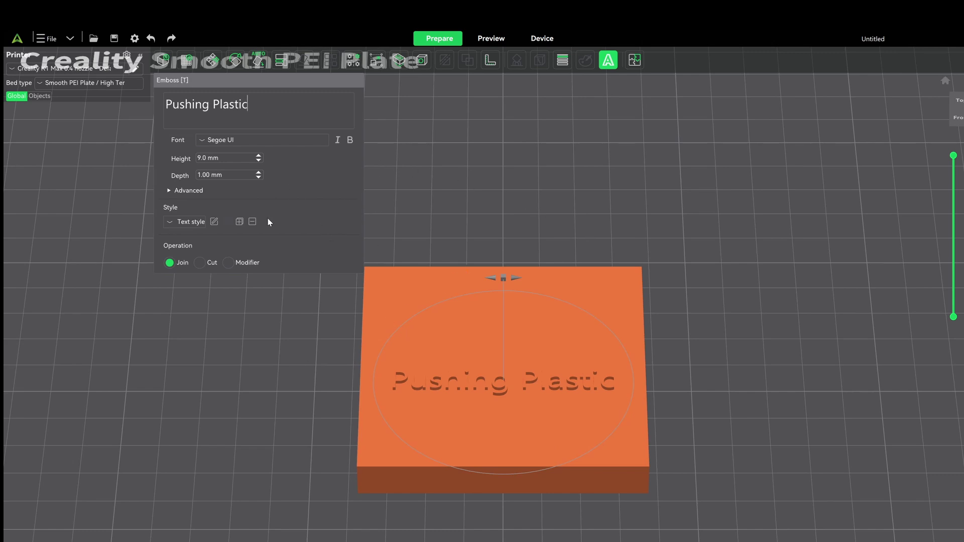
# Change the embossed text's font to Michroma
pyautogui.click(205, 141)
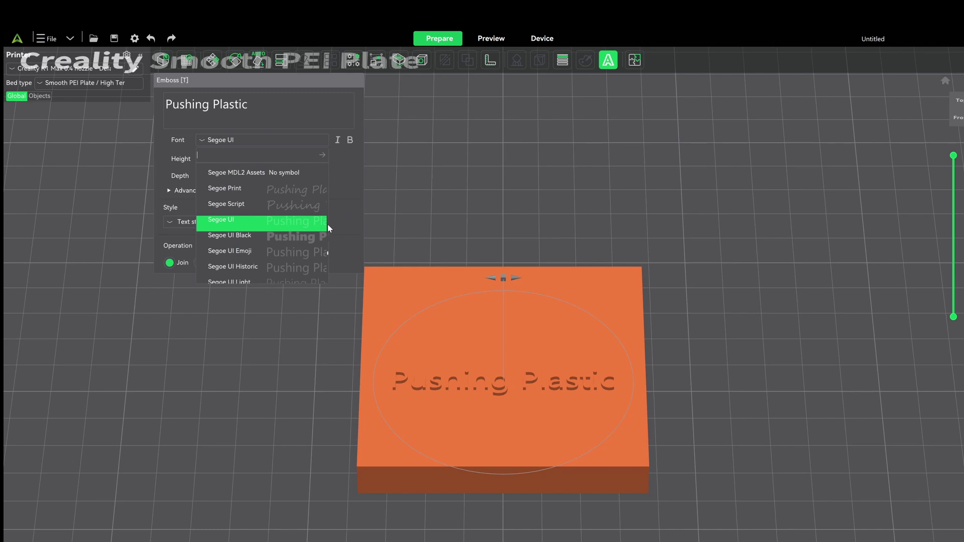
pyautogui.scroll(5, 291, 216)
pyautogui.scroll(8, 268, 213)
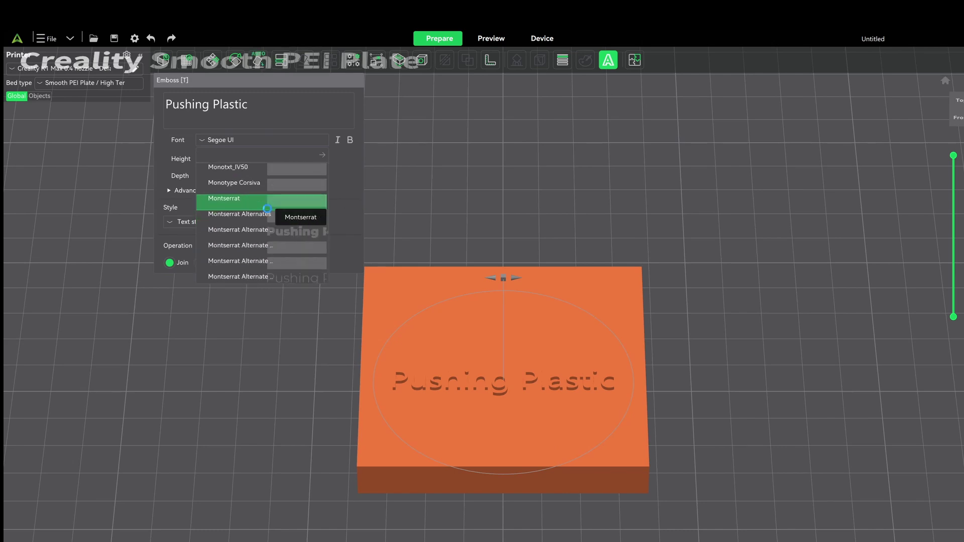
pyautogui.scroll(4, 268, 212)
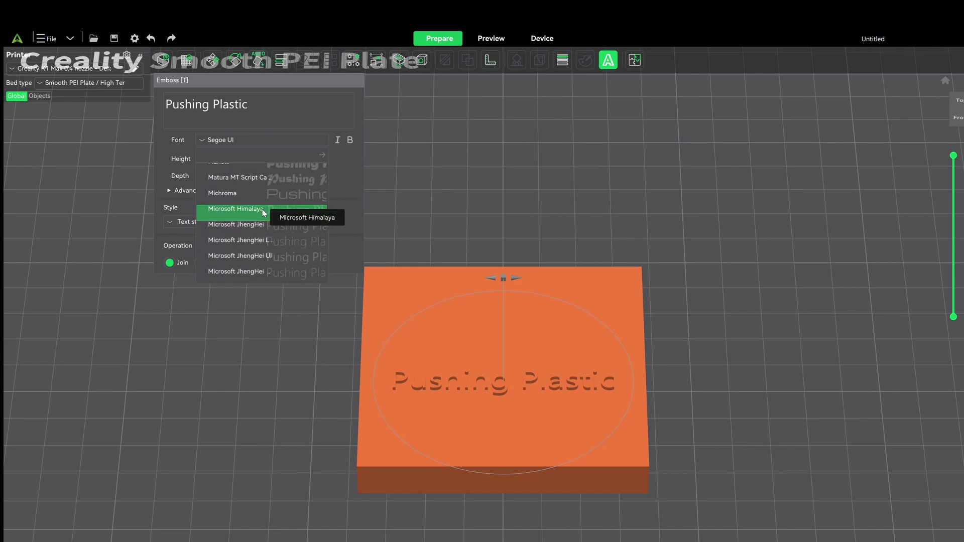
pyautogui.click(226, 196)
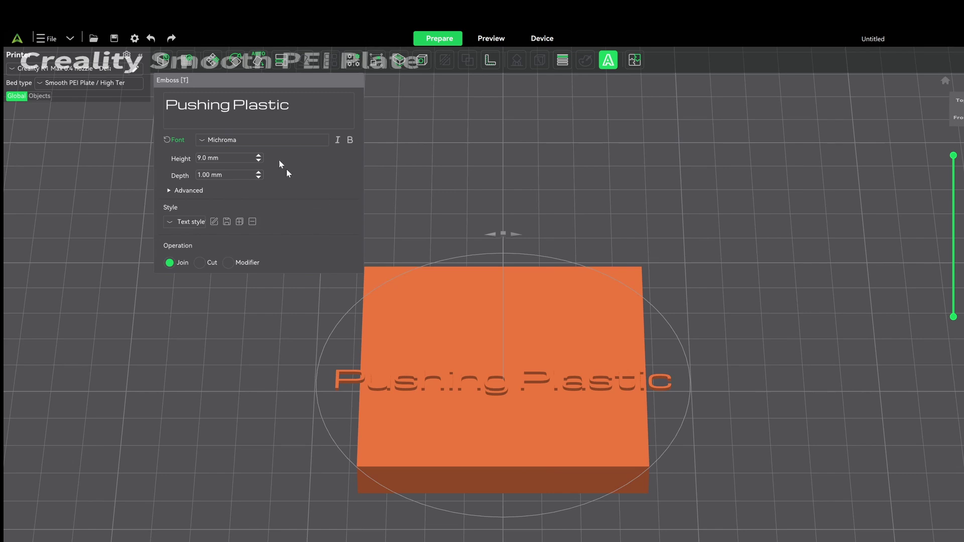
# Set the embossed text's height to 6 mm
pyautogui.click(258, 160)
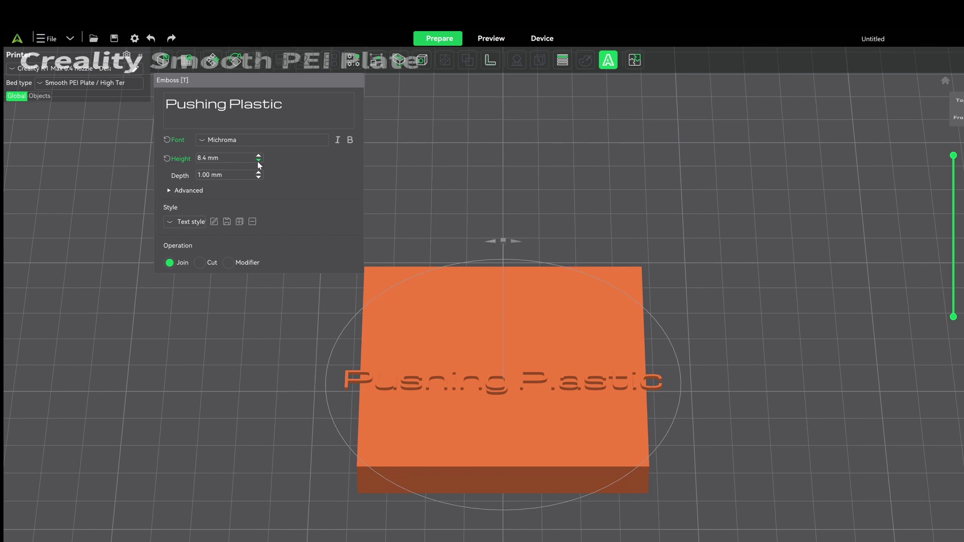
pyautogui.click(259, 160)
pyautogui.click(241, 159)
pyautogui.hotkey('ctrl', 'a')
pyautogui.write('6')
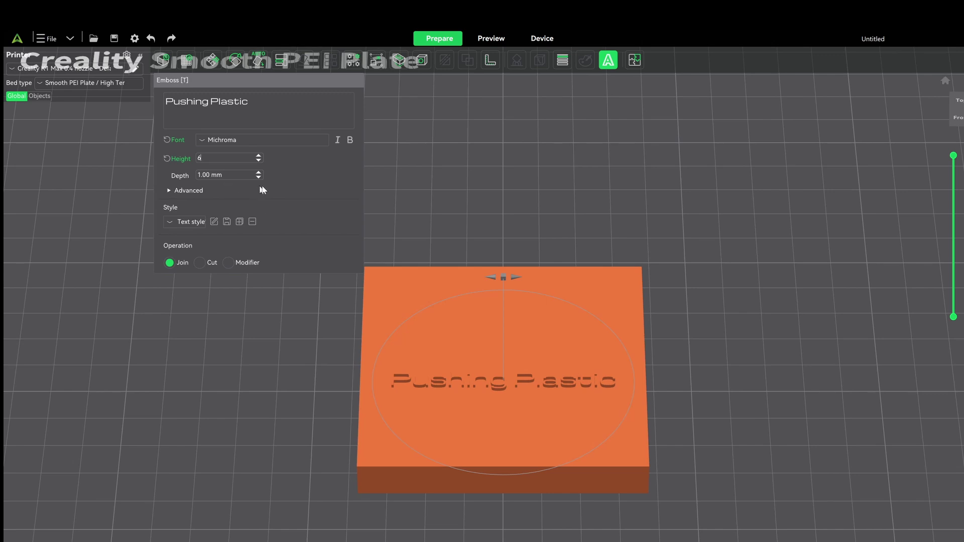
# Set the text depth to 5 mm and try the Cut operation on the cube
pyautogui.click(239, 176)
pyautogui.hotkey('ctrl', 'a')
pyautogui.write('5')
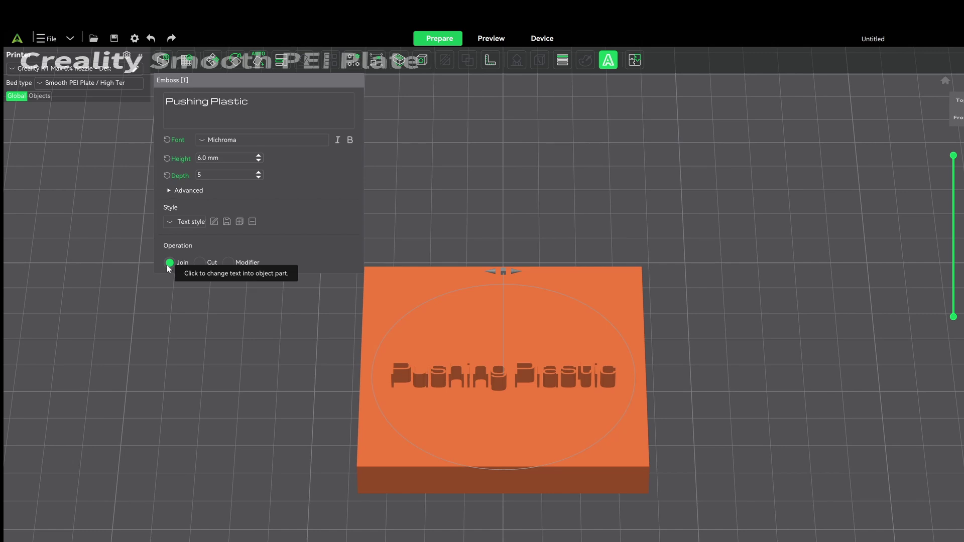
pyautogui.click(208, 265)
pyautogui.scroll(8, 521, 393)
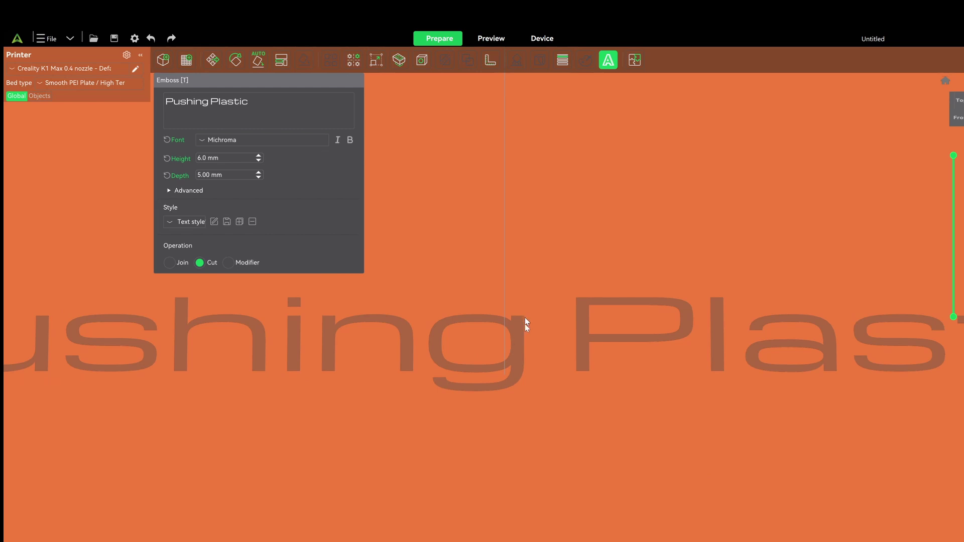
pyautogui.scroll(-8, 523, 328)
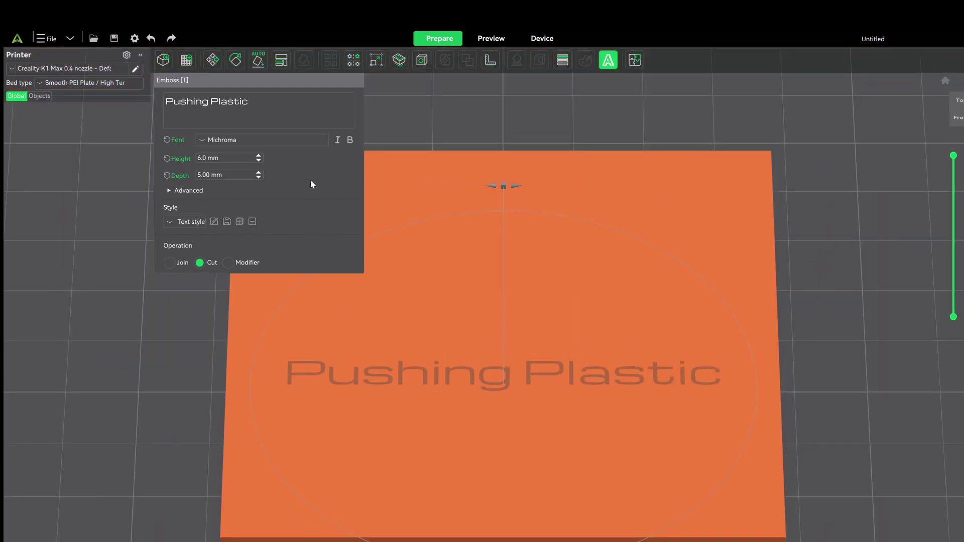
# Set the text operation to Join with a depth of 1 mm
pyautogui.click(180, 261)
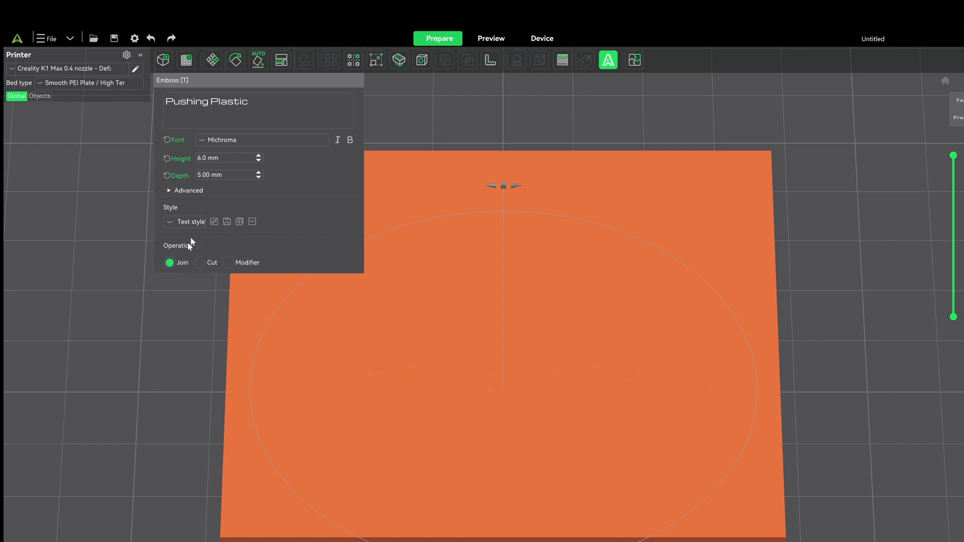
pyautogui.click(232, 175)
pyautogui.write('1')
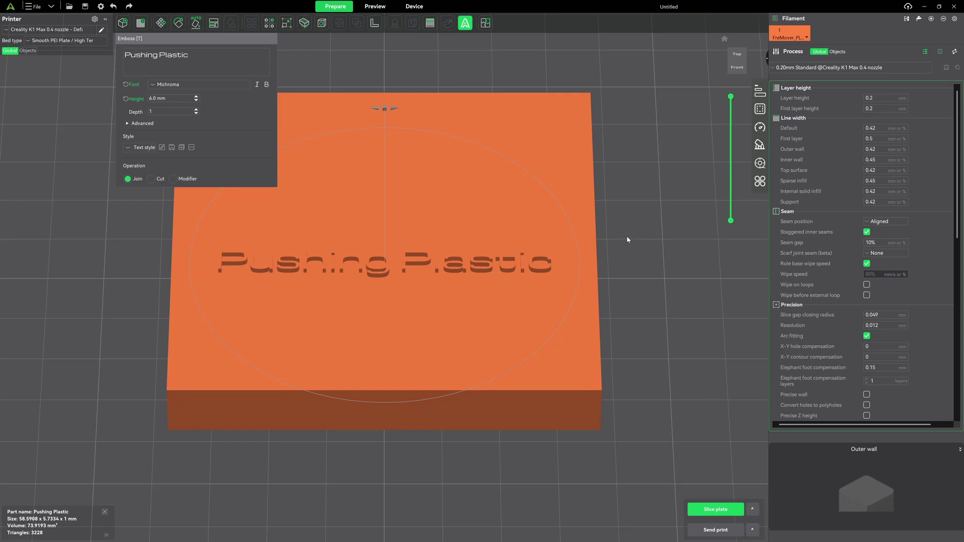
# Try rotating the embossed text on the cube's top face and finish the emboss operation
pyautogui.moveTo(377, 105); pyautogui.dragTo(394, 112)
pyautogui.moveTo(405, 113); pyautogui.dragTo(385, 123)
pyautogui.click(645, 102)
pyautogui.scroll(-4, 631, 179)
pyautogui.moveTo(631, 178)
pyautogui.mouseDown()
pyautogui.moveTo(622, 210)
pyautogui.moveTo(627, 192)
pyautogui.mouseUp()
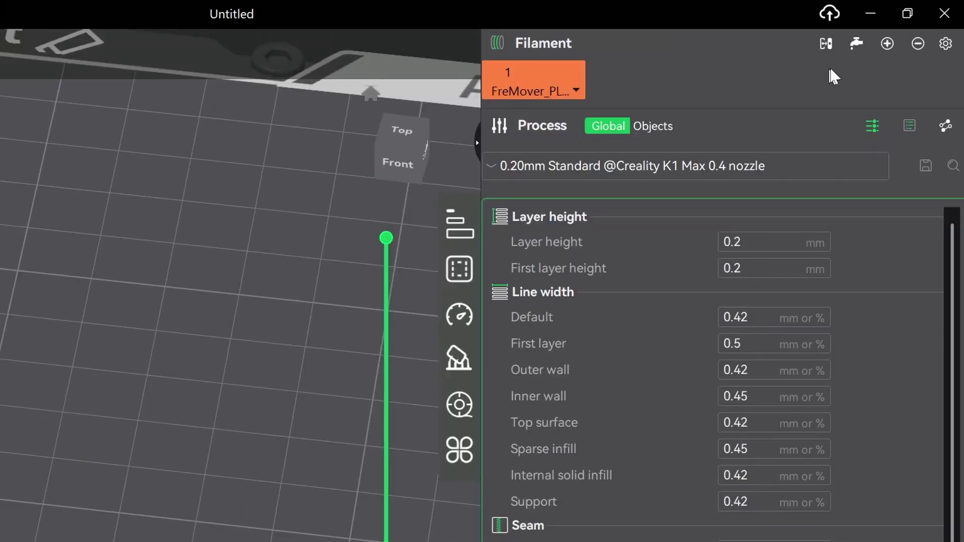
# Add a second filament and set its color to black
pyautogui.click(886, 44)
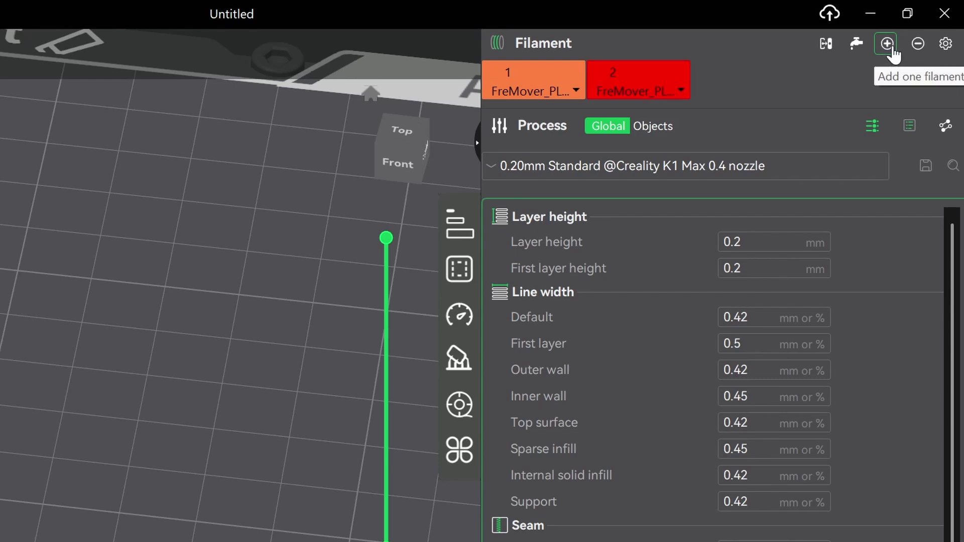
pyautogui.click(637, 74)
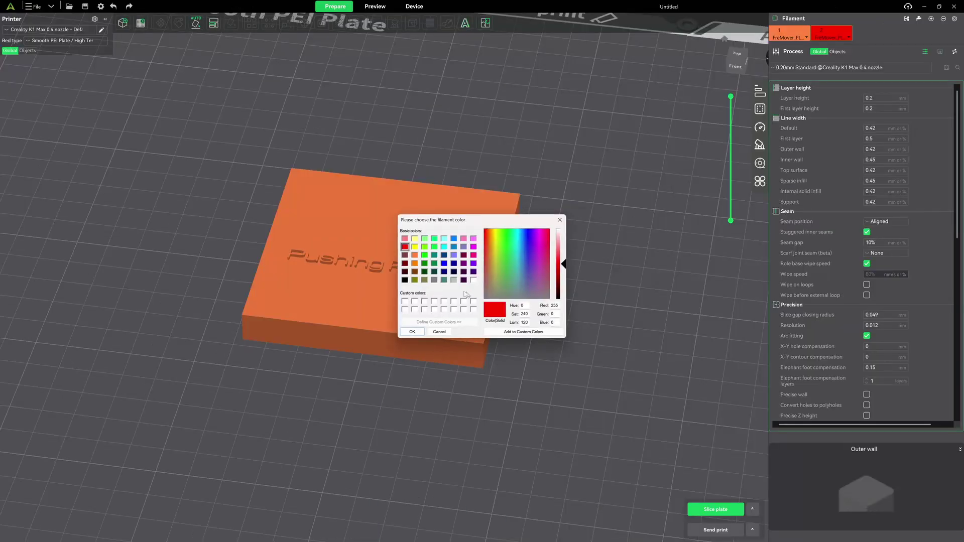
pyautogui.click(405, 279)
pyautogui.click(413, 332)
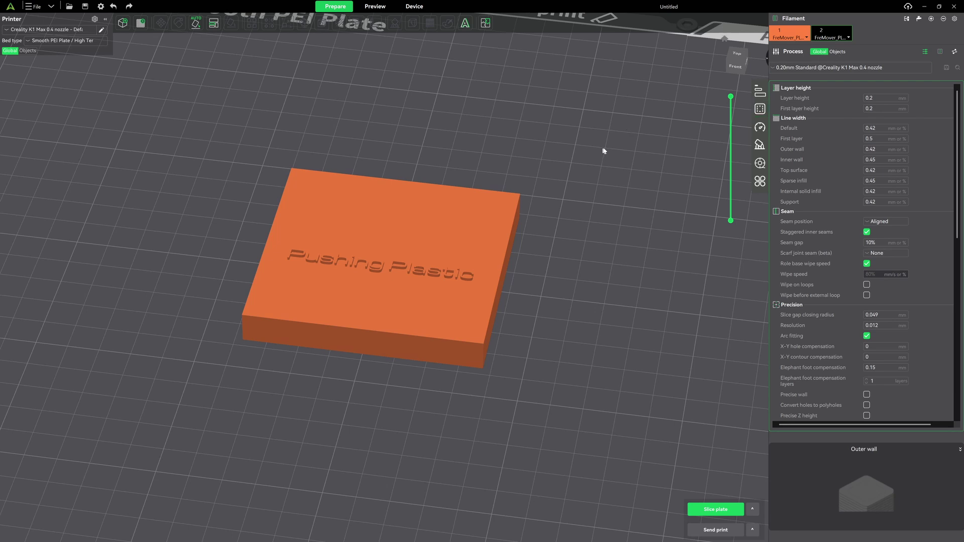
# Assign filament 2 to the Pushing Plastic text part of the cube
pyautogui.click(837, 52)
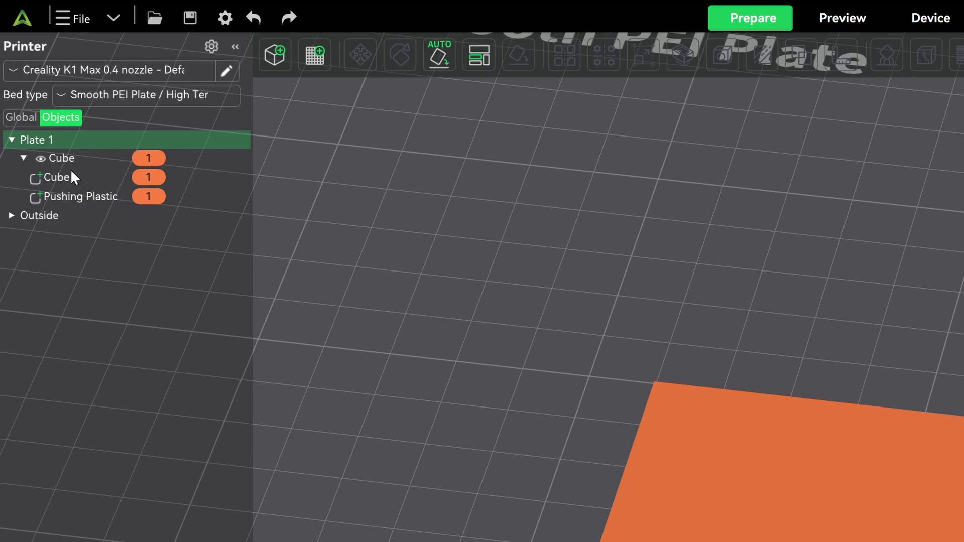
pyautogui.rightClick(89, 197)
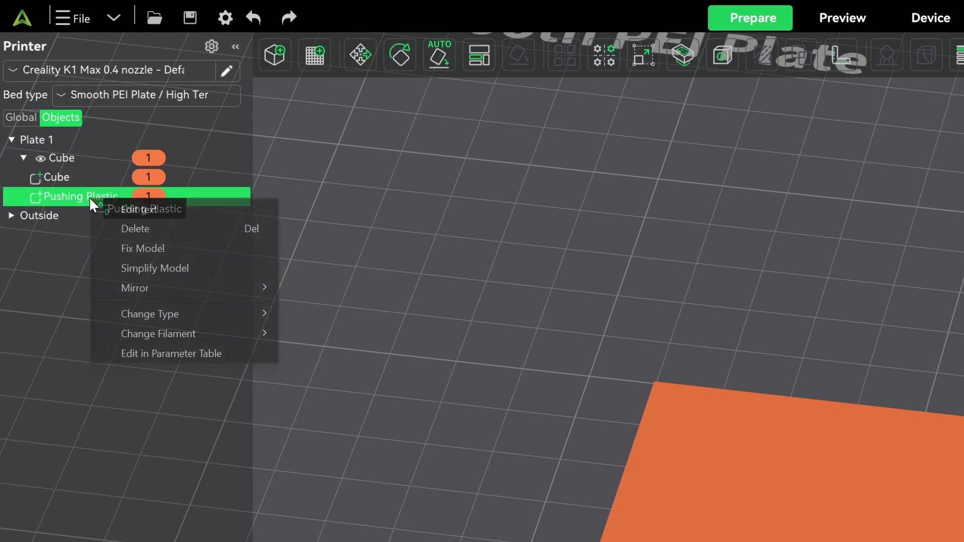
pyautogui.moveTo(155, 330)
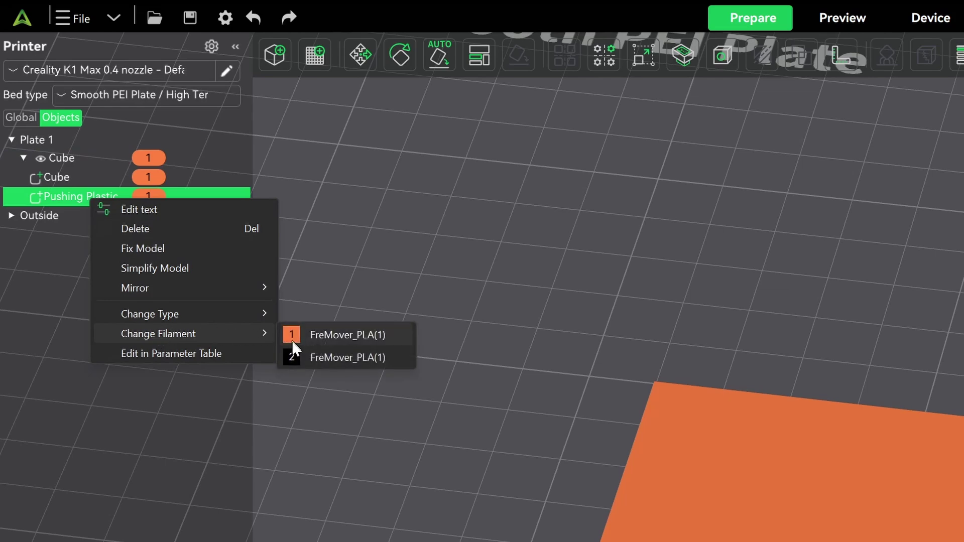
pyautogui.click(300, 356)
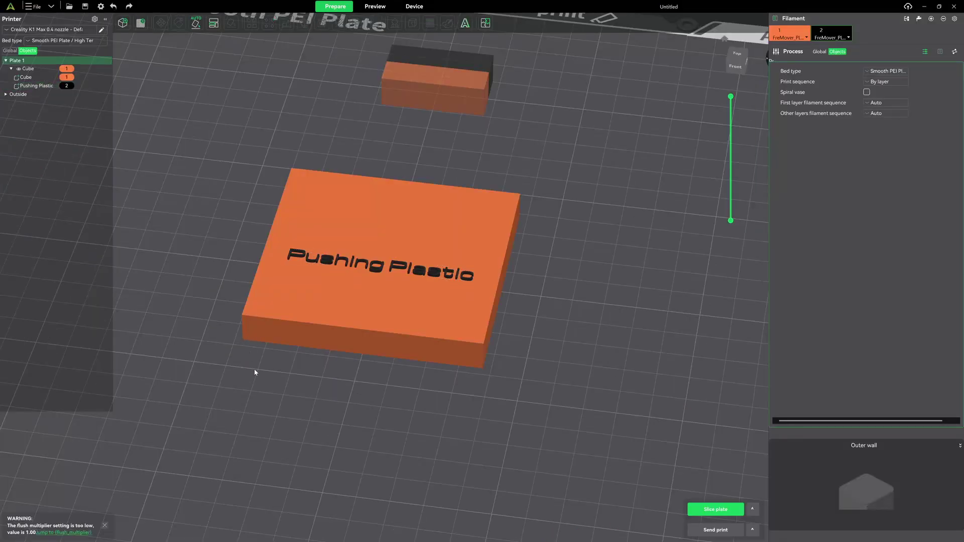
pyautogui.moveTo(254, 370)
pyautogui.mouseDown()
pyautogui.moveTo(252, 388)
pyautogui.moveTo(253, 374)
pyautogui.mouseUp()
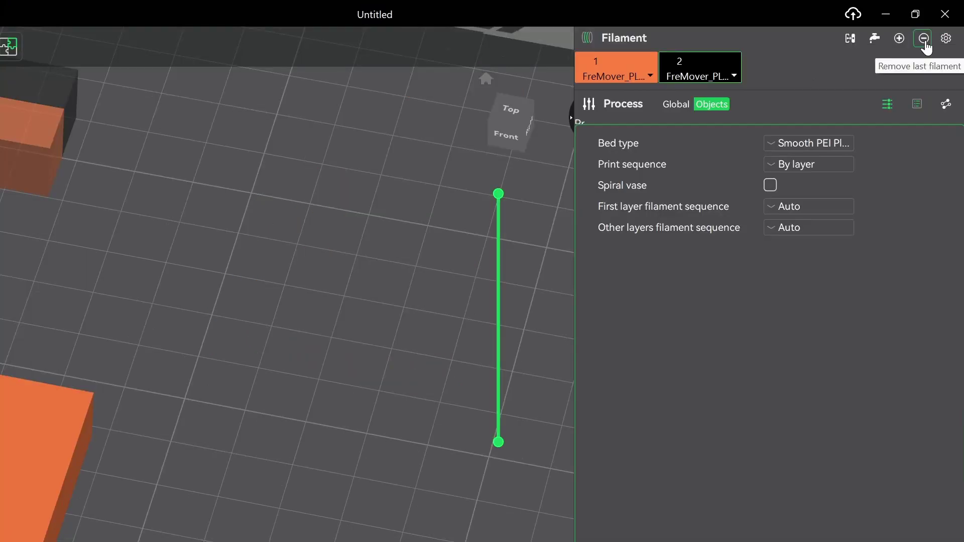
# Remove the last filament, add a second filament again and set its color to black
pyautogui.click(923, 39)
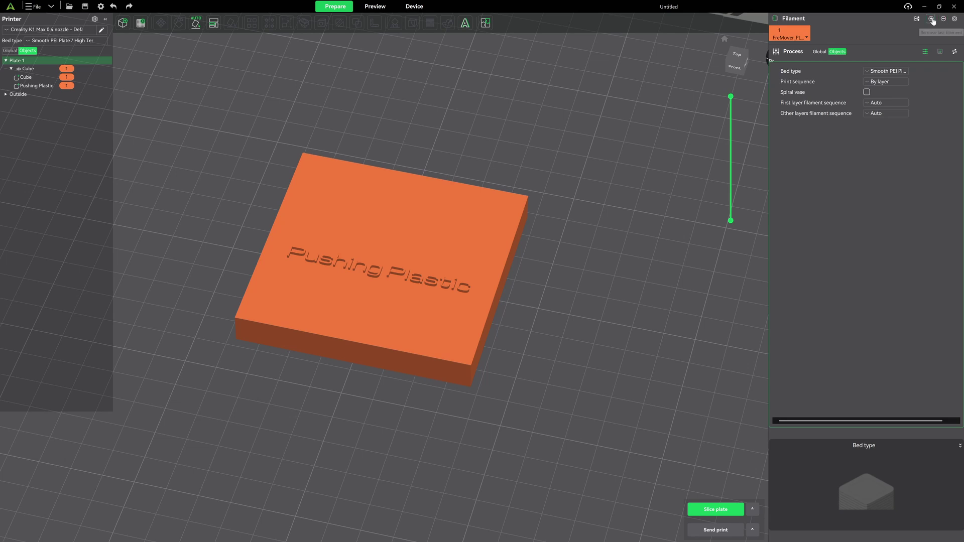
pyautogui.click(930, 20)
pyautogui.click(819, 34)
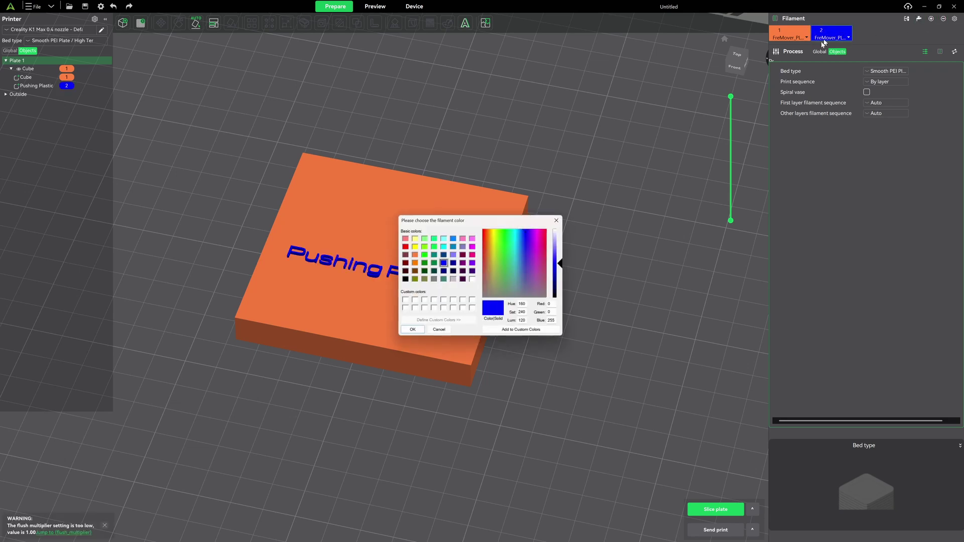
pyautogui.click(405, 280)
pyautogui.click(411, 332)
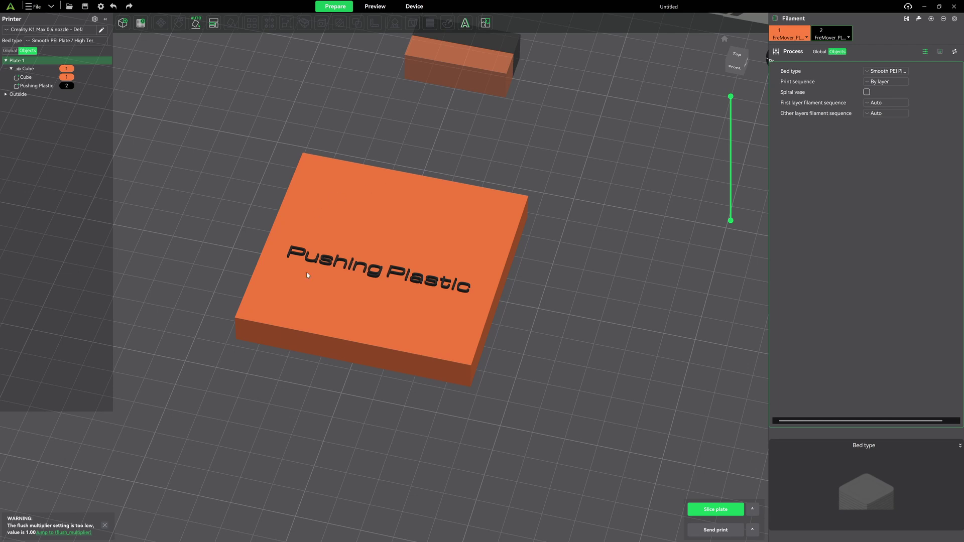
pyautogui.scroll(3, 307, 274)
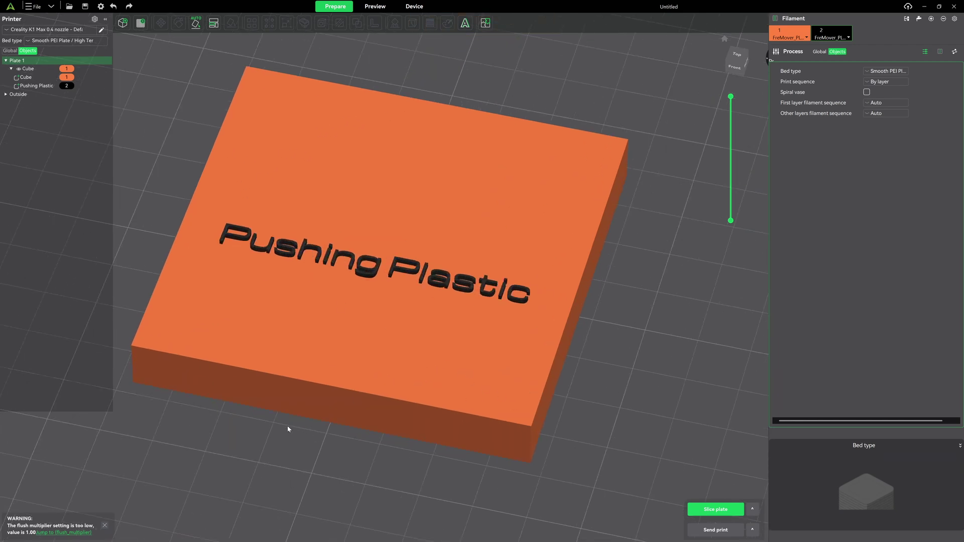
pyautogui.scroll(-3, 288, 429)
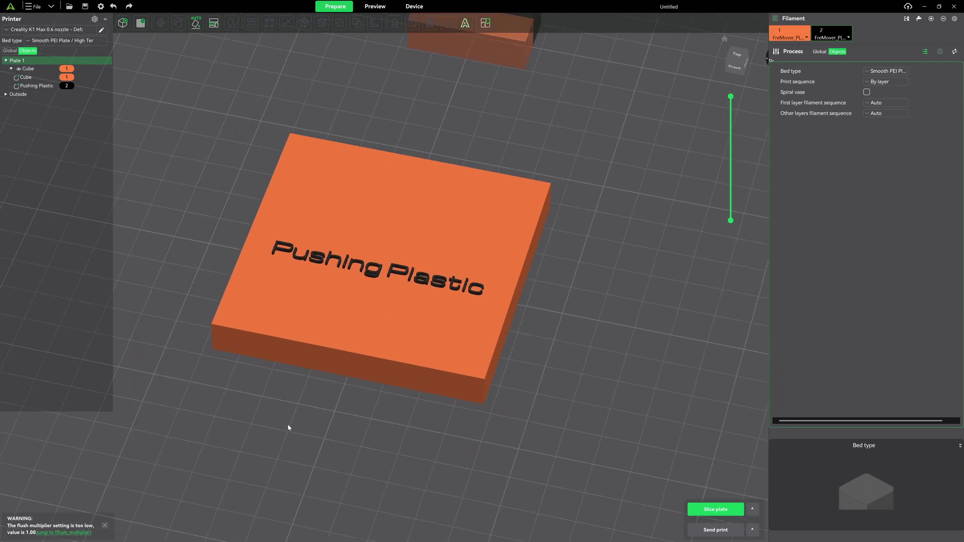
# Reopen the Pushing Plastic text for editing, try bold, and change its font to GothicG
pyautogui.click(39, 86)
pyautogui.rightClick(38, 86)
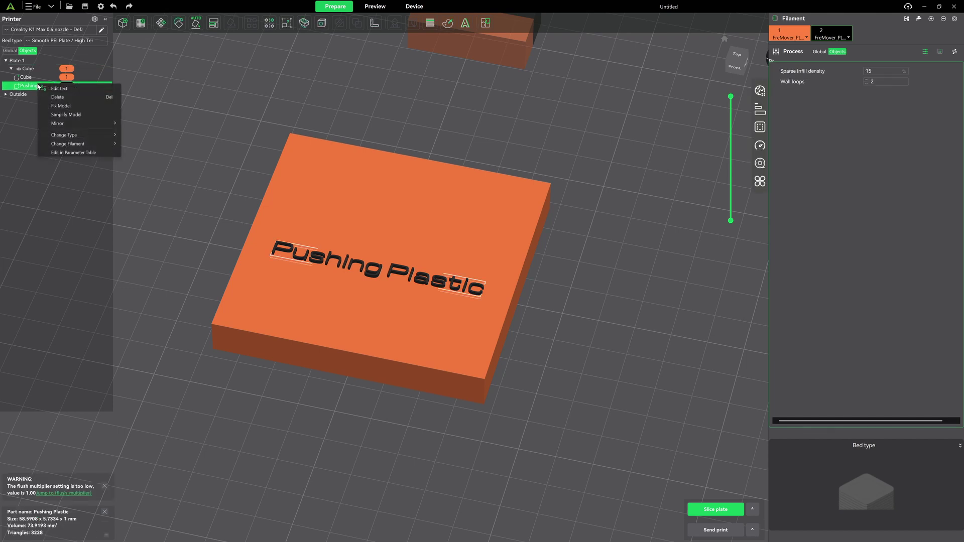
pyautogui.click(59, 89)
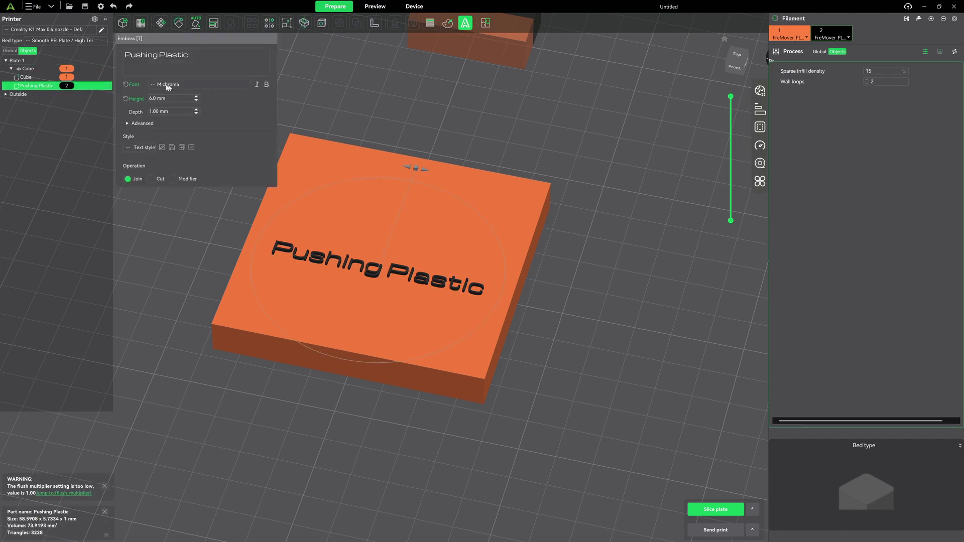
pyautogui.click(267, 86)
pyautogui.click(155, 85)
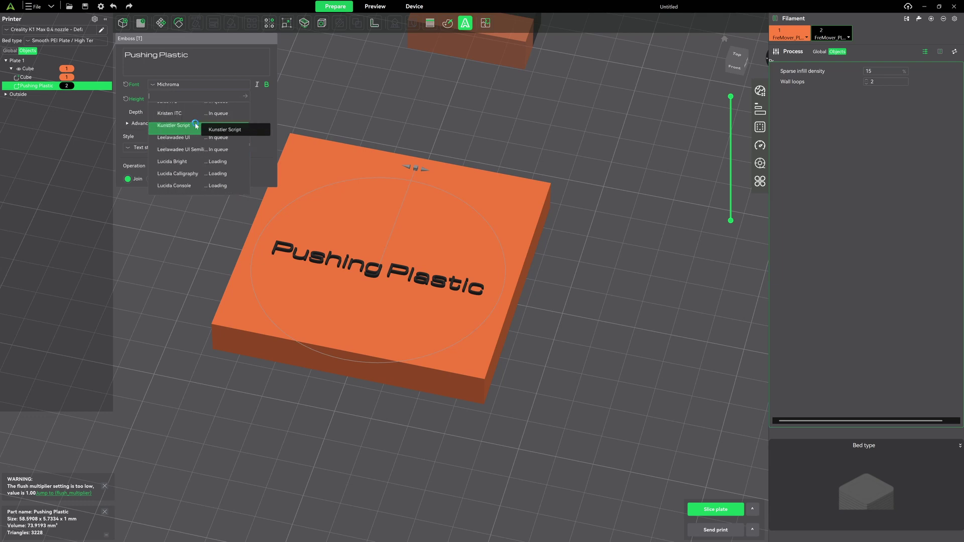
pyautogui.scroll(8, 194, 128)
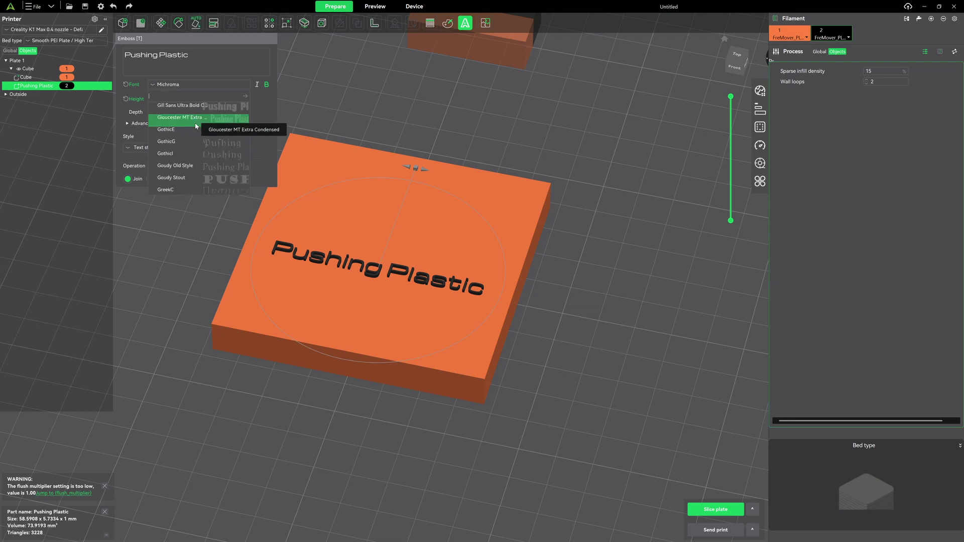
pyautogui.click(184, 143)
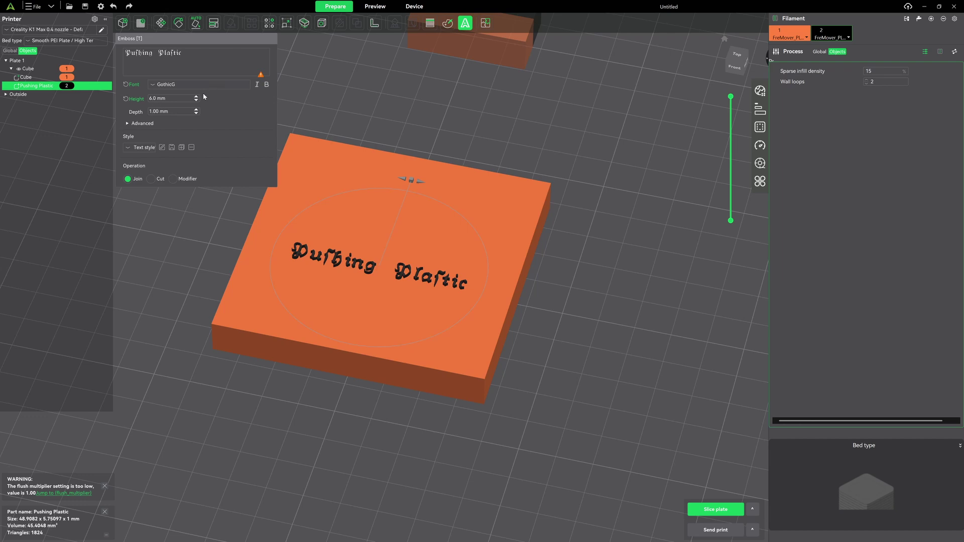
# Set the Pushing Plastic text height to 9 mm
pyautogui.click(176, 99)
pyautogui.hotkey('ctrl', 'a')
pyautogui.write('9')
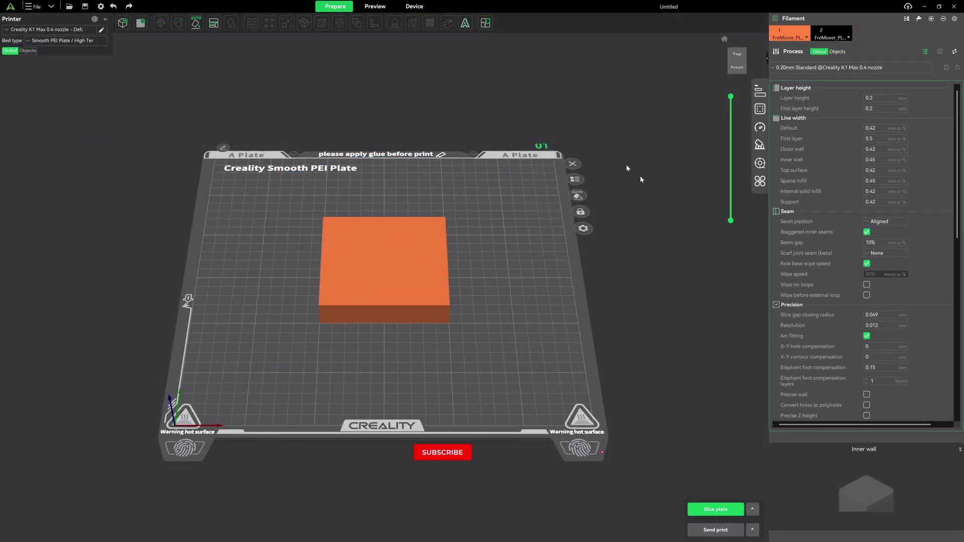
# Emboss the default text on the top face of the plain cube and set its font to Anton
pyautogui.scroll(2, 322, 231)
pyautogui.scroll(1, 321, 231)
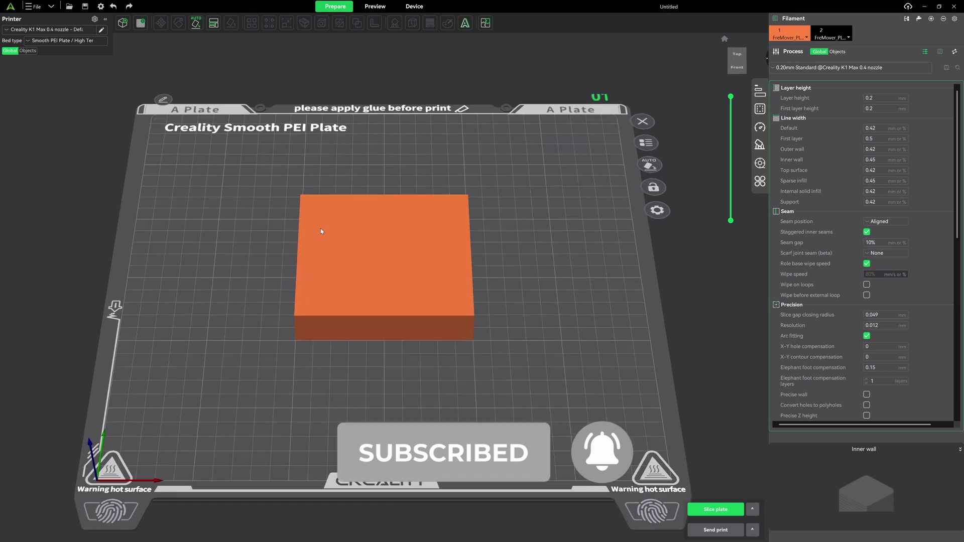
pyautogui.click(369, 269)
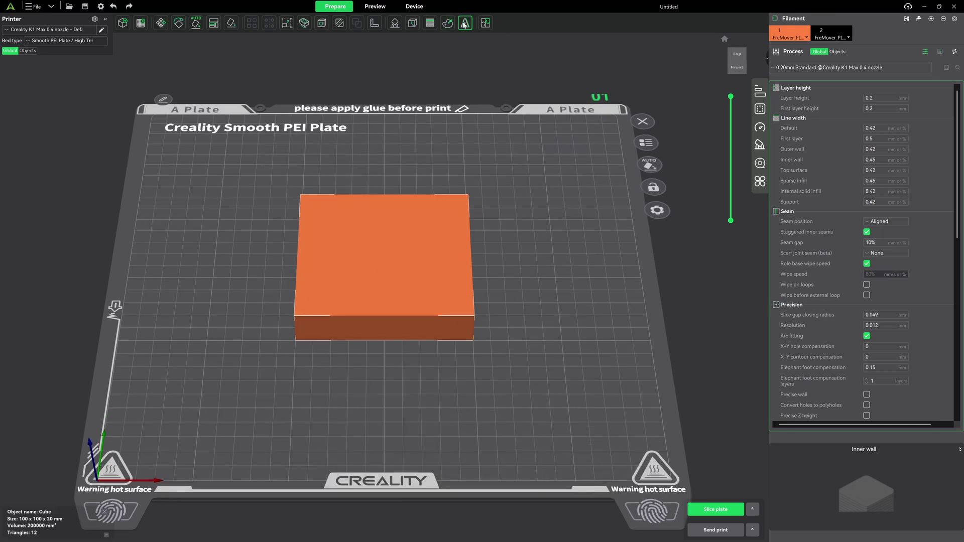
pyautogui.click(465, 22)
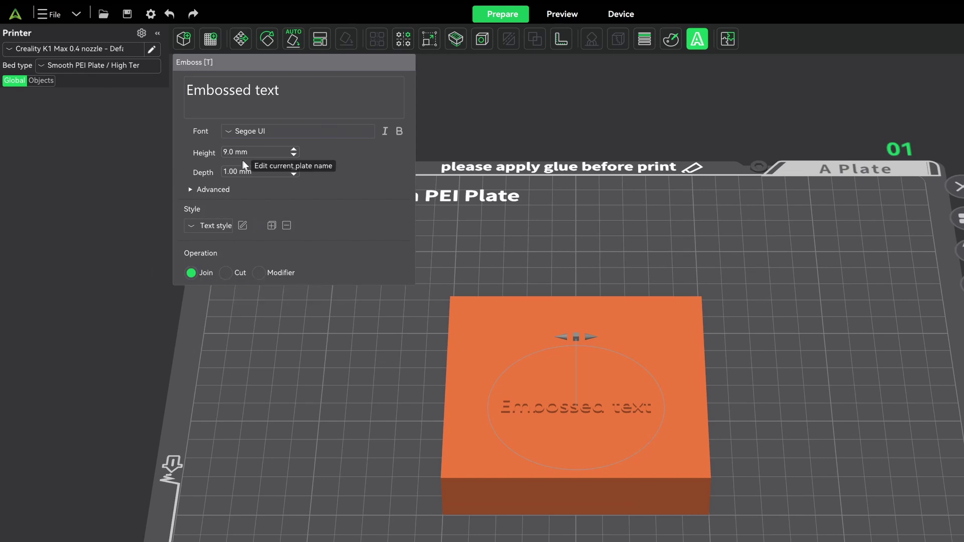
pyautogui.click(229, 132)
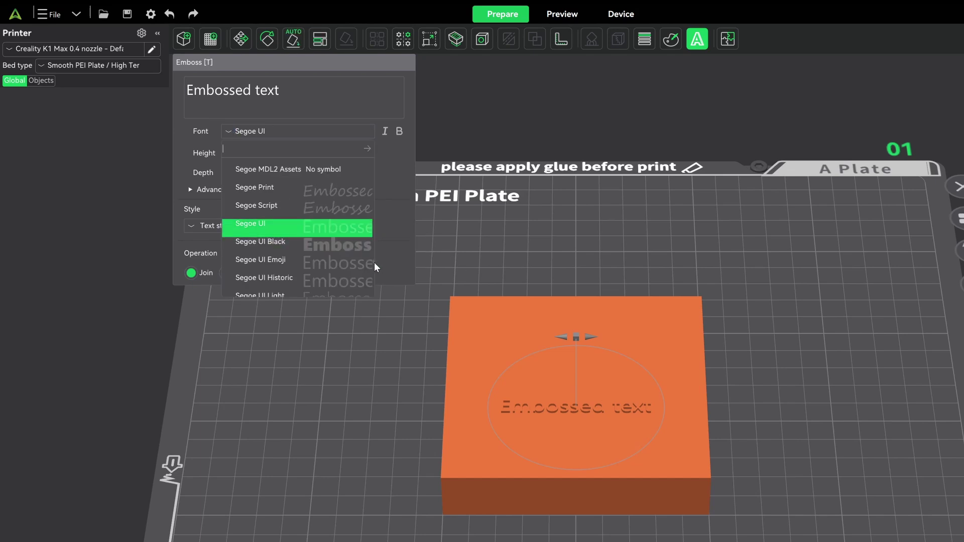
pyautogui.scroll(3, 361, 249)
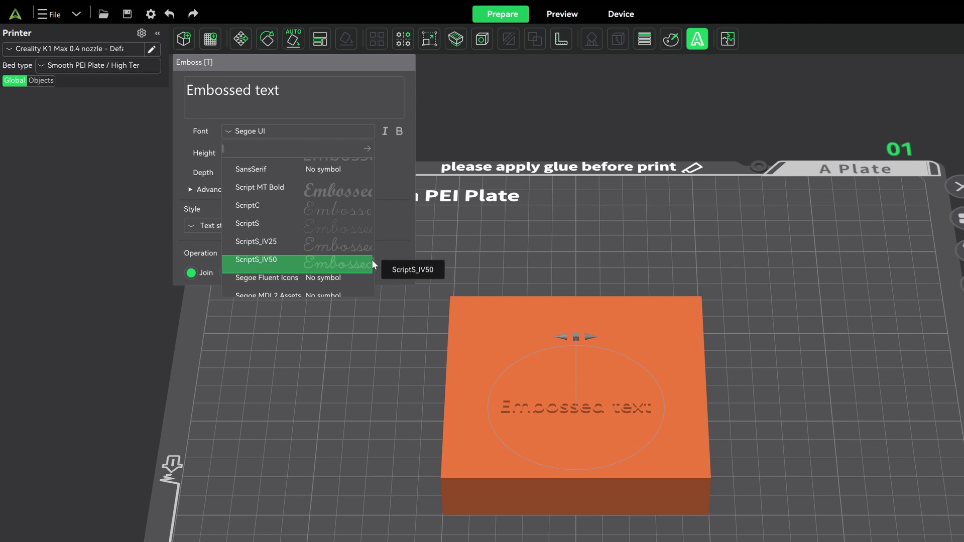
pyautogui.moveTo(374, 260); pyautogui.dragTo(368, 150)
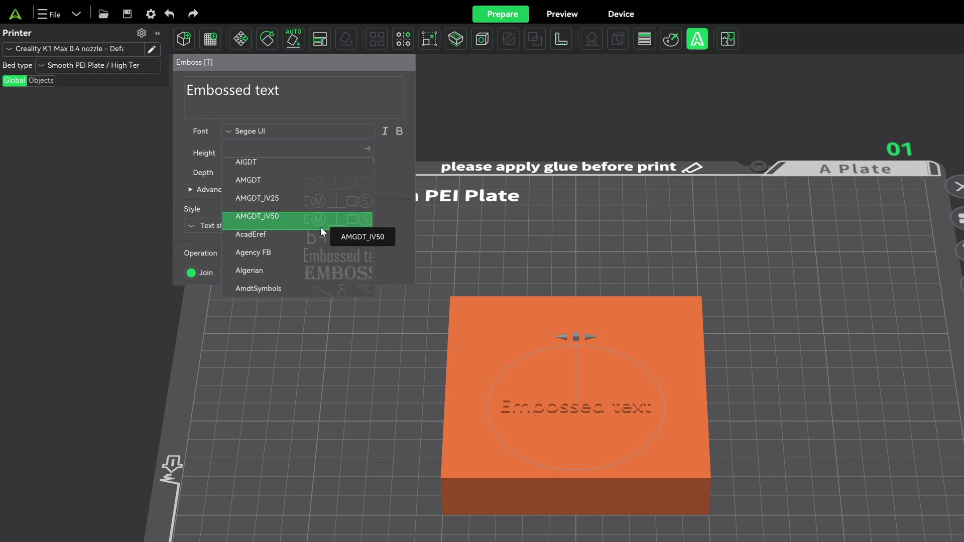
pyautogui.scroll(-1, 320, 227)
pyautogui.click(279, 273)
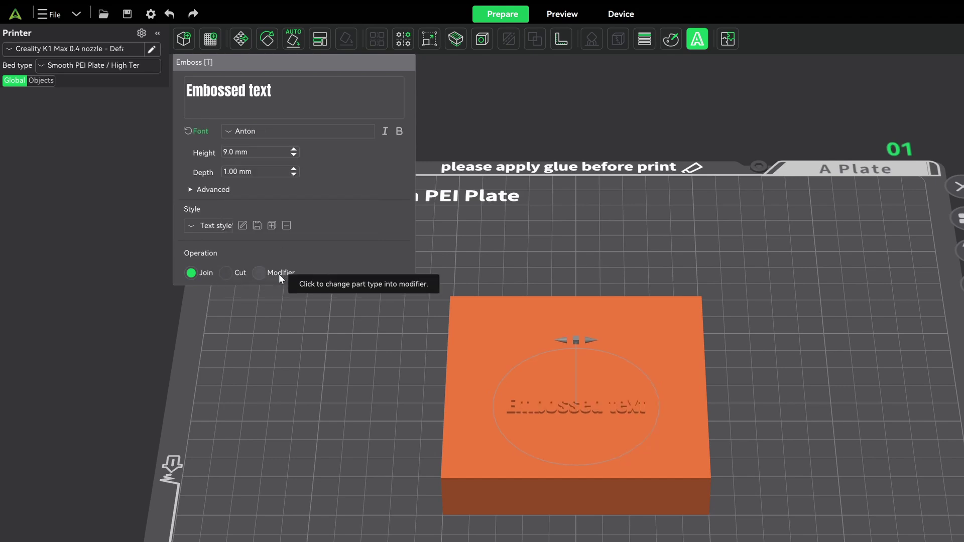
# Set the embossed text height to 12 mm and finish the emboss operation
pyautogui.click(257, 154)
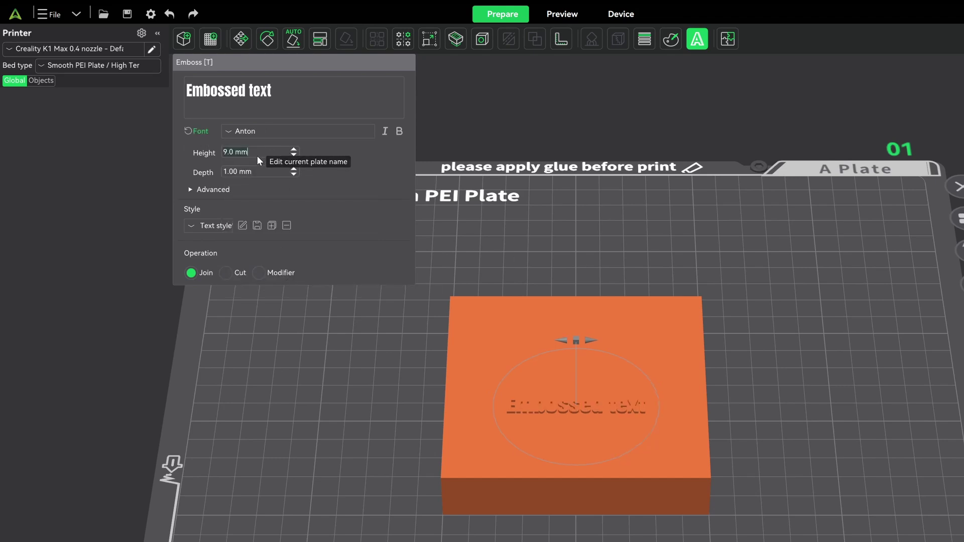
pyautogui.hotkey('ctrl', 'a')
pyautogui.write('12')
pyautogui.press('Return')
pyautogui.click(788, 282)
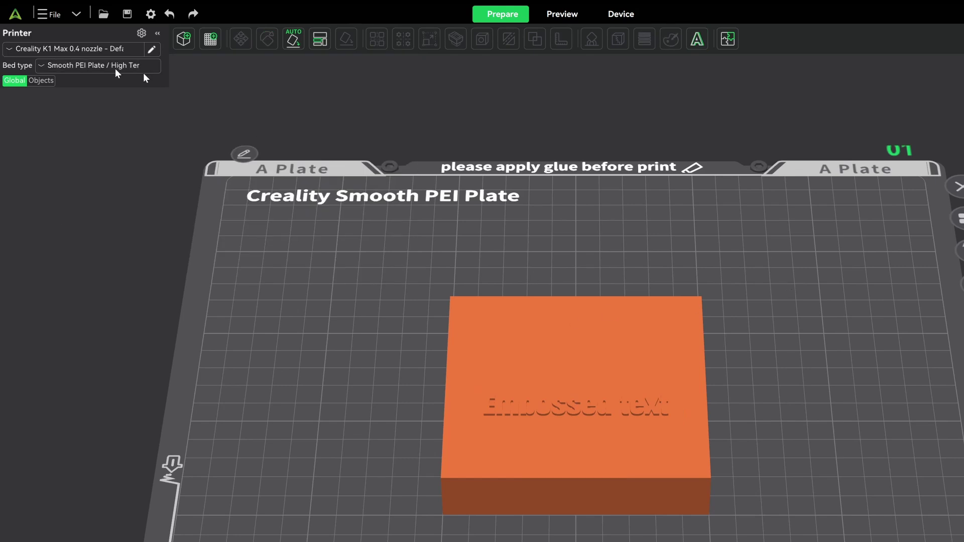
# Assign filament 2 to the Embossed text part and deselect it
pyautogui.click(40, 81)
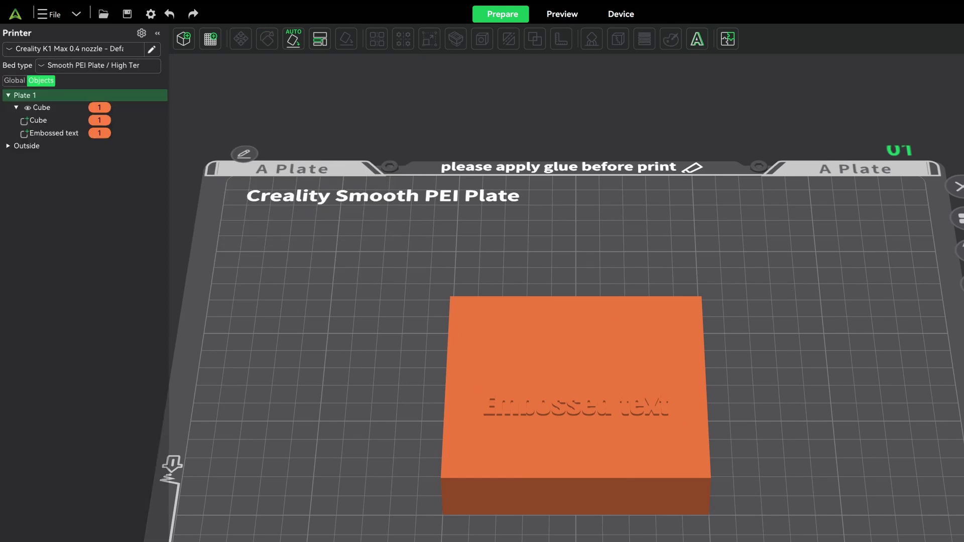
pyautogui.rightClick(56, 134)
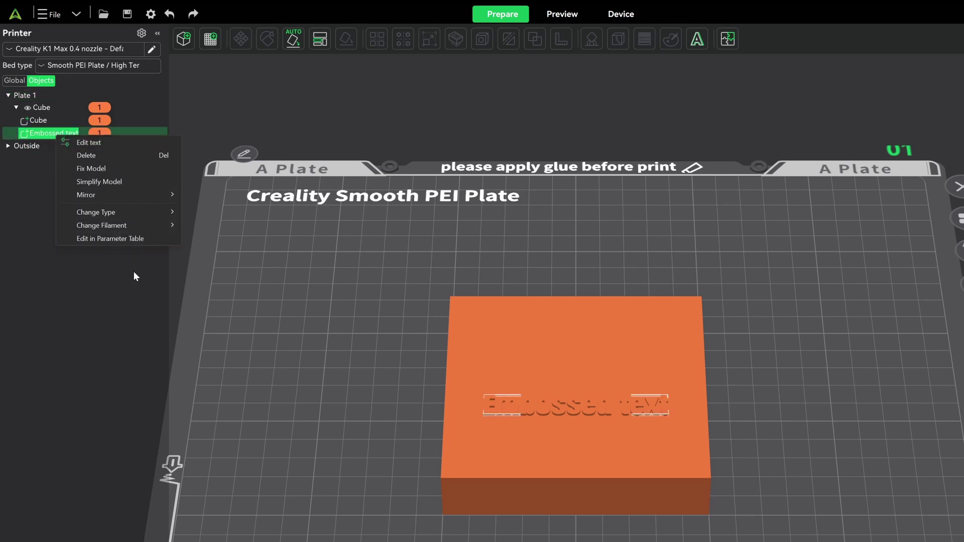
pyautogui.moveTo(150, 225)
pyautogui.click(216, 241)
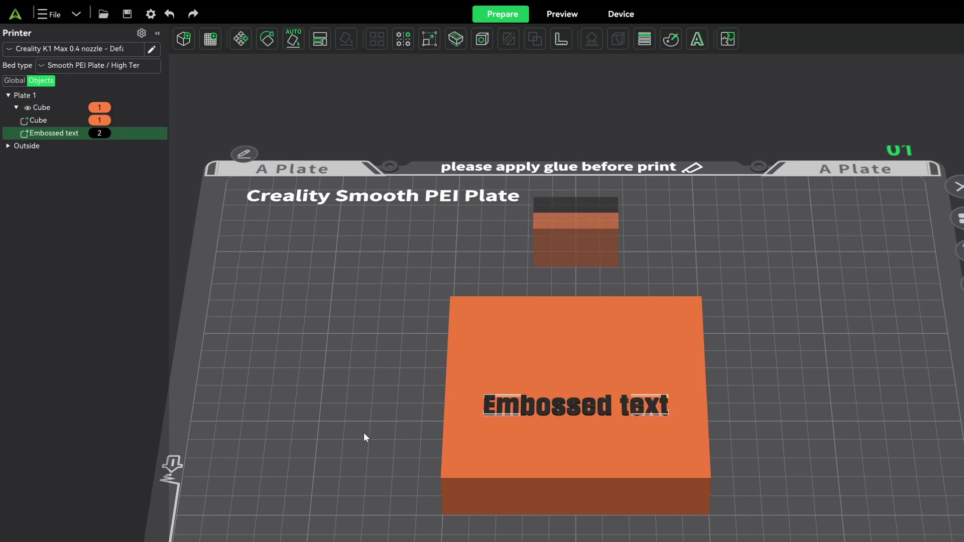
pyautogui.click(308, 344)
pyautogui.scroll(2, 415, 433)
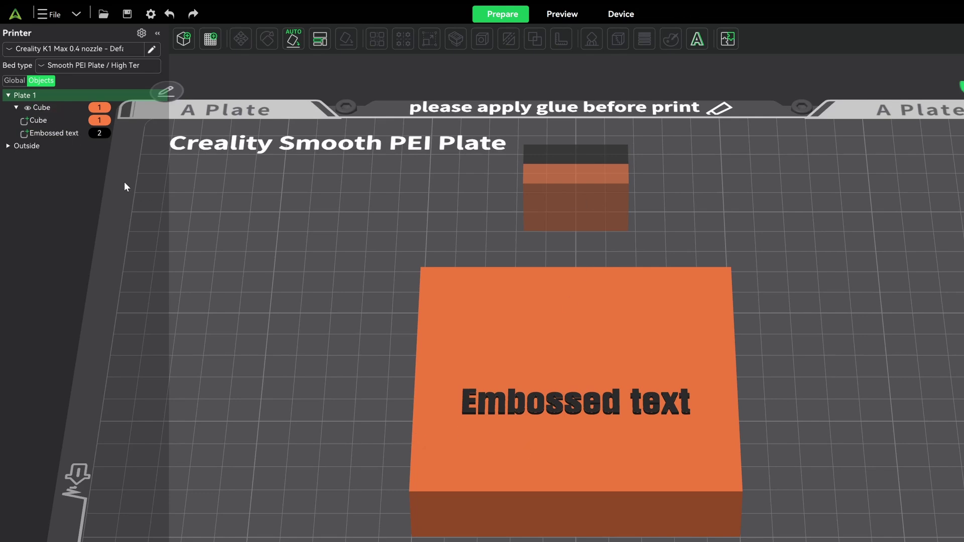
# Reopen the embossed text for editing, show its advanced options and try left, then right alignment
pyautogui.click(52, 133)
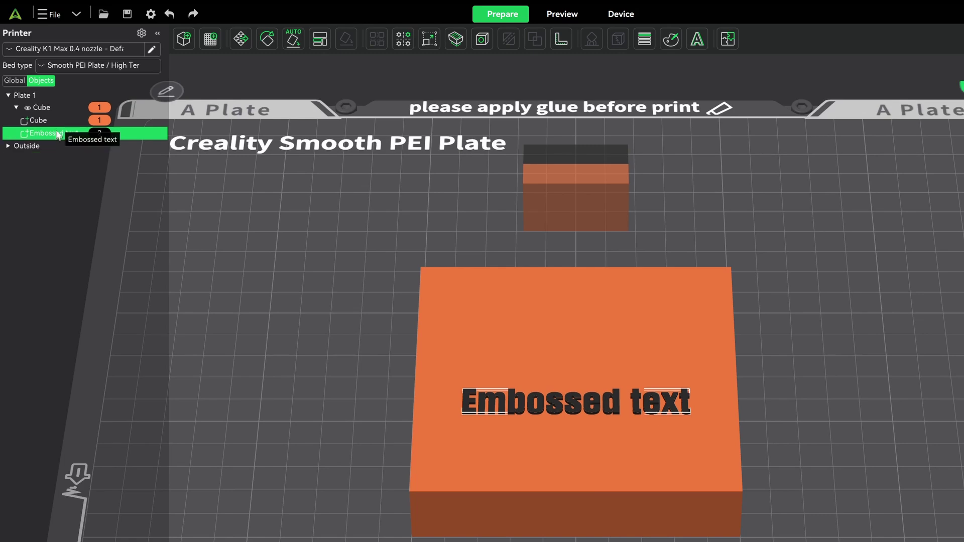
pyautogui.rightClick(511, 408)
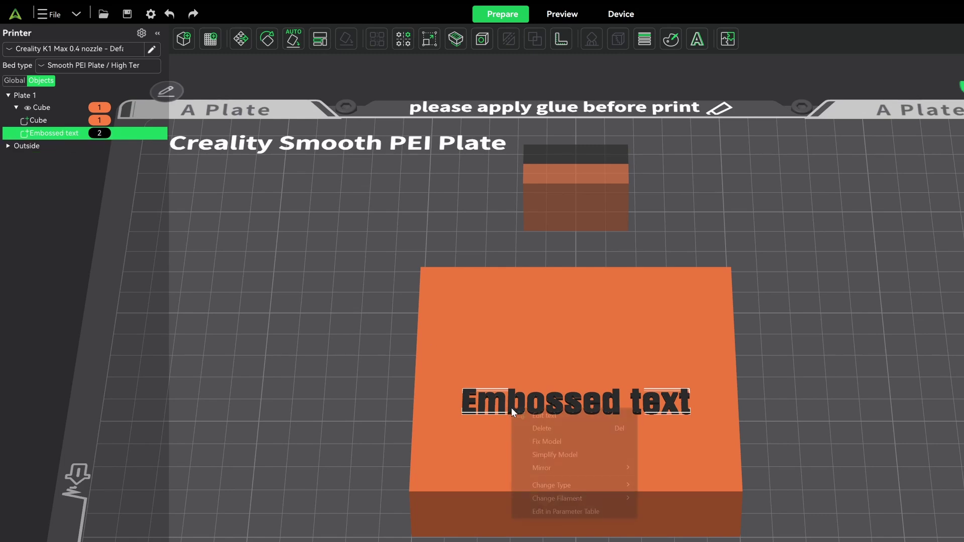
pyautogui.click(548, 416)
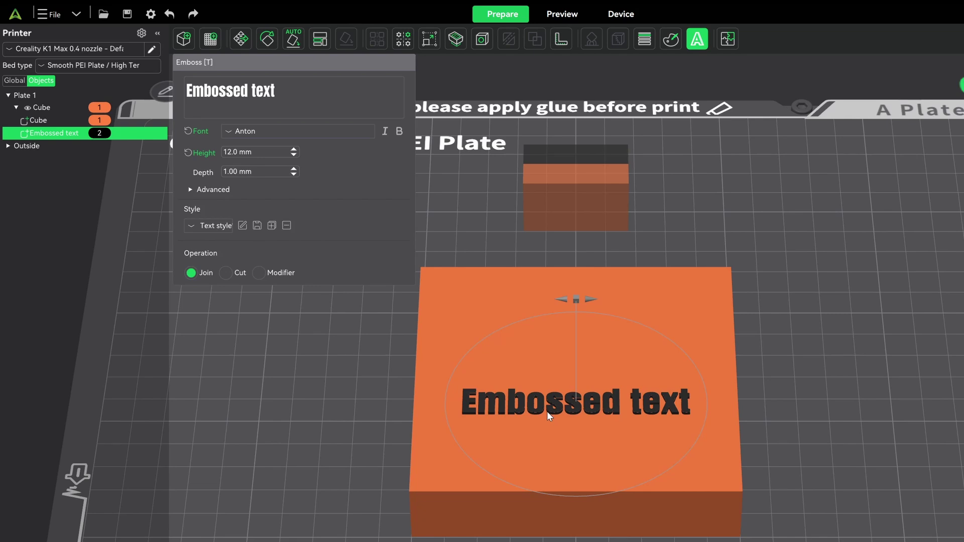
pyautogui.click(189, 191)
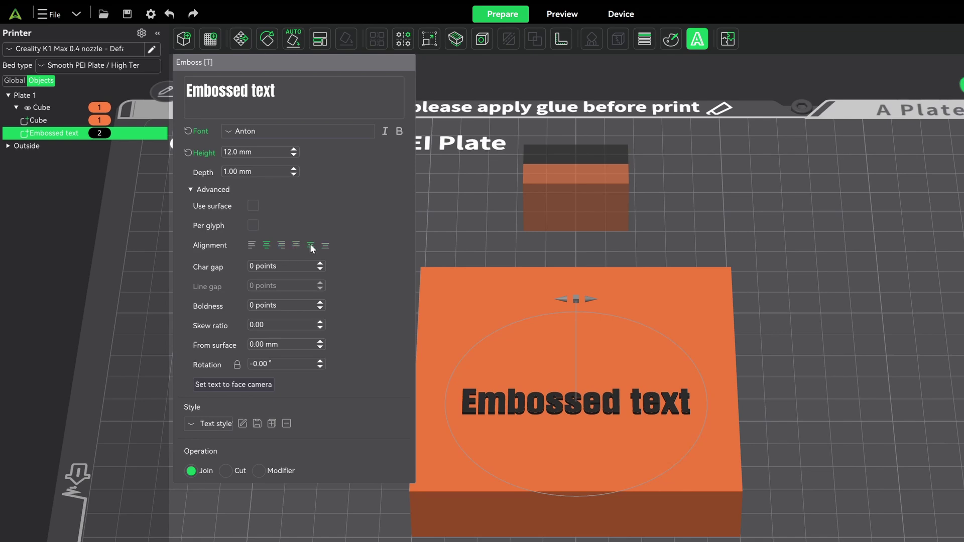
pyautogui.click(252, 246)
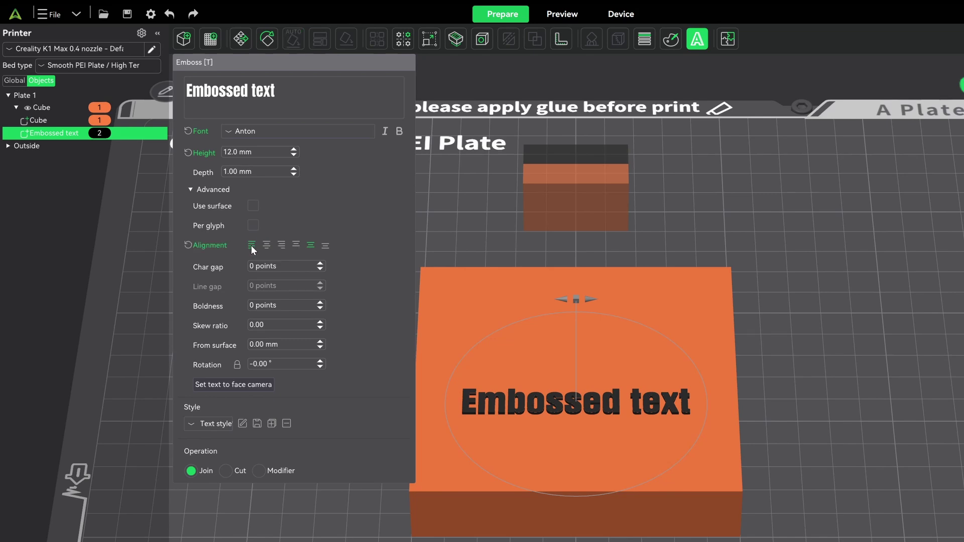
pyautogui.click(282, 247)
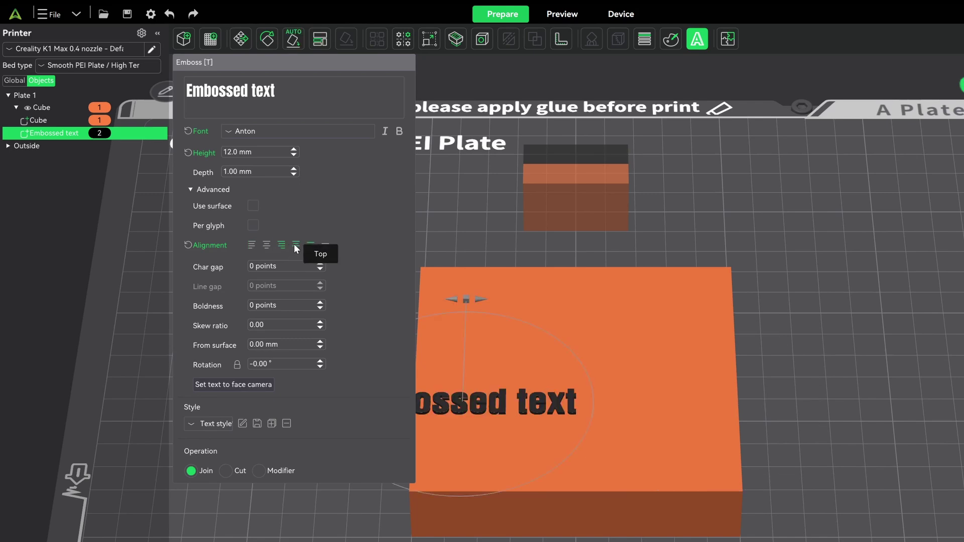
# Try top and bottom alignment for the embossed text, then align it to the horizontal centre and vertical middle
pyautogui.click(296, 246)
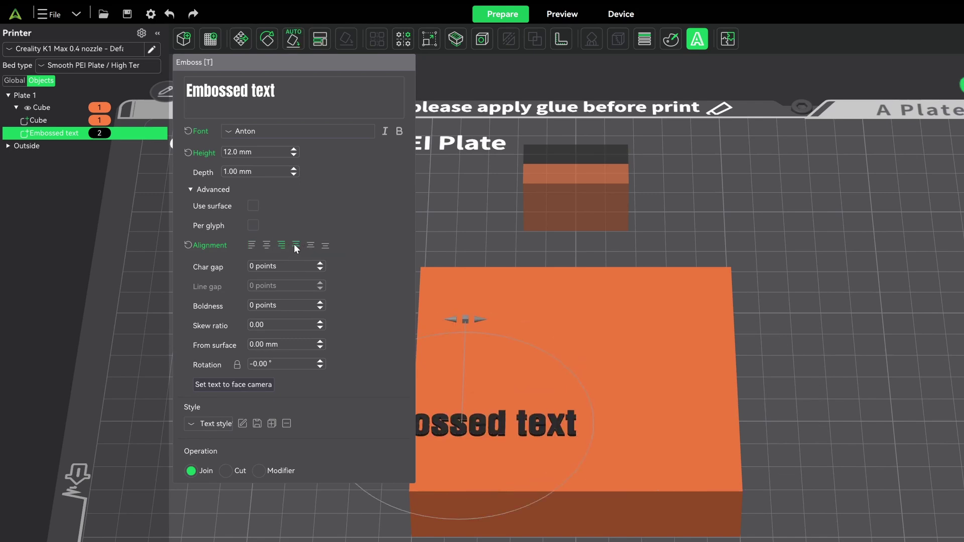
pyautogui.click(326, 248)
pyautogui.click(267, 246)
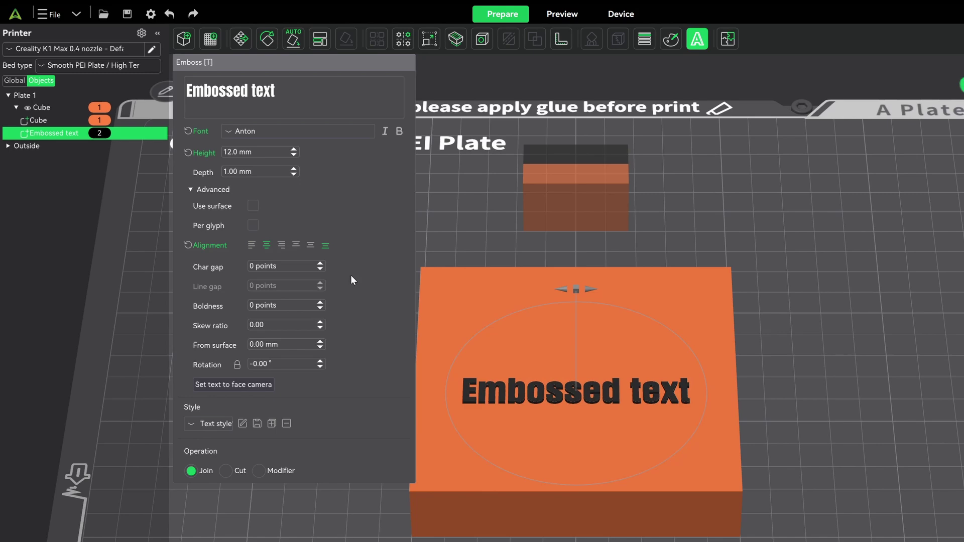
pyautogui.click(311, 245)
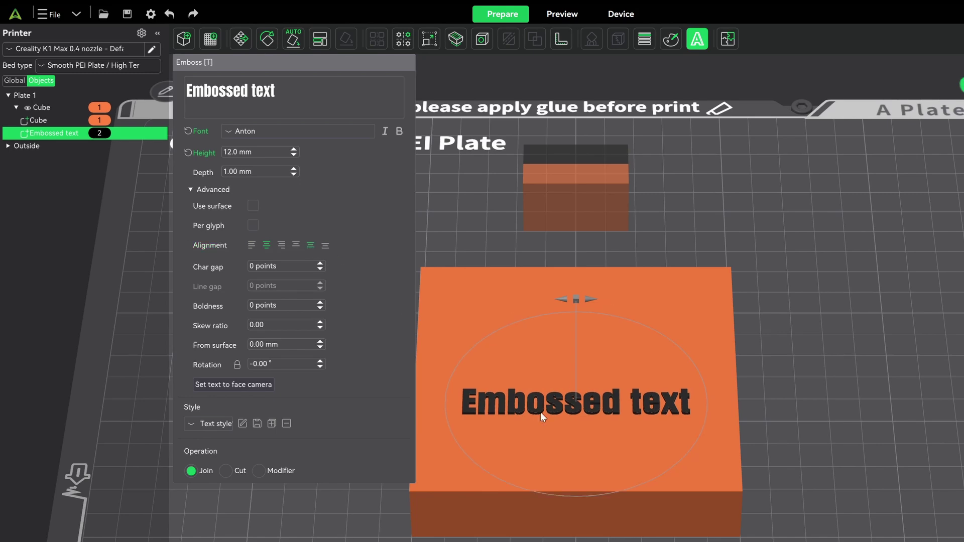
# Try a character gap of 500 points on the embossed text, then reset the gap to its default
pyautogui.scroll(2, 502, 401)
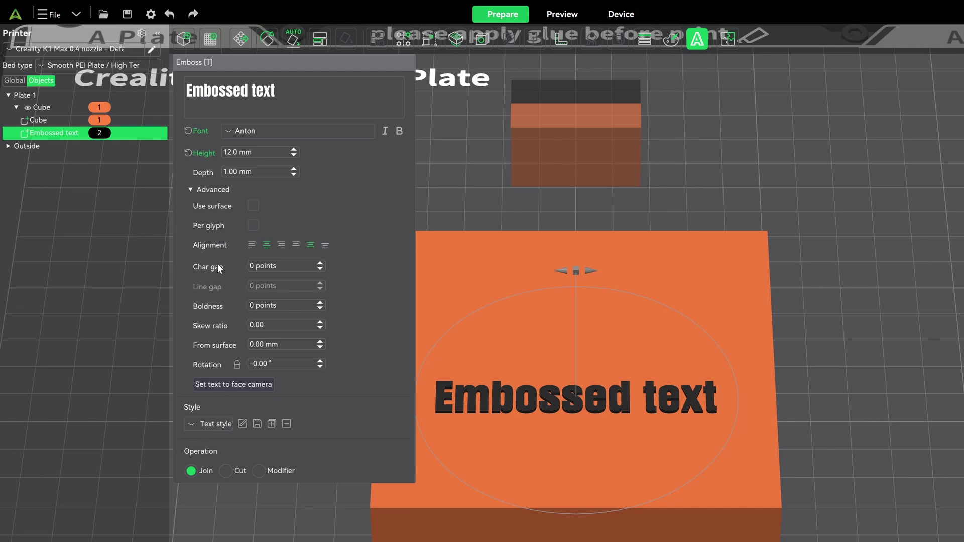
pyautogui.scroll(-1, 572, 427)
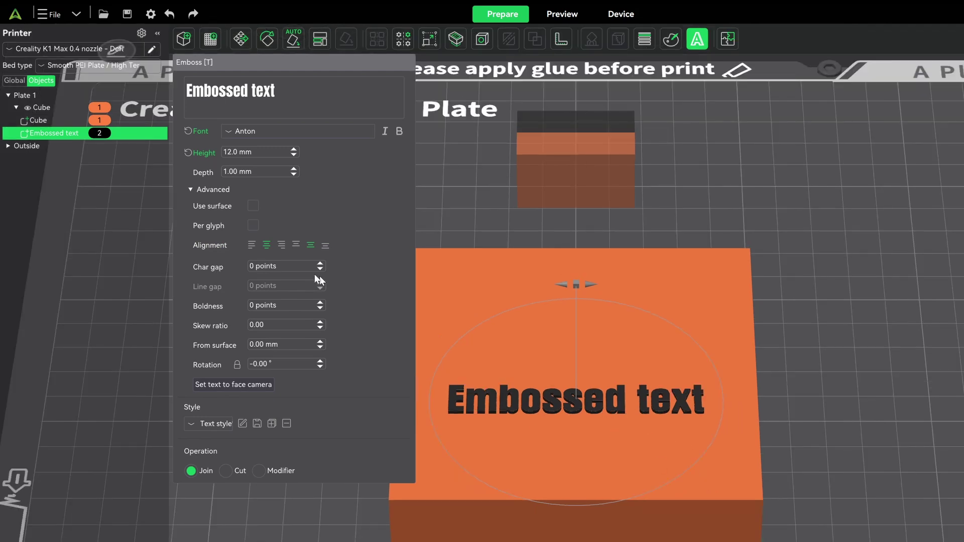
pyautogui.click(295, 267)
pyautogui.press('Home')
pyautogui.write('5')
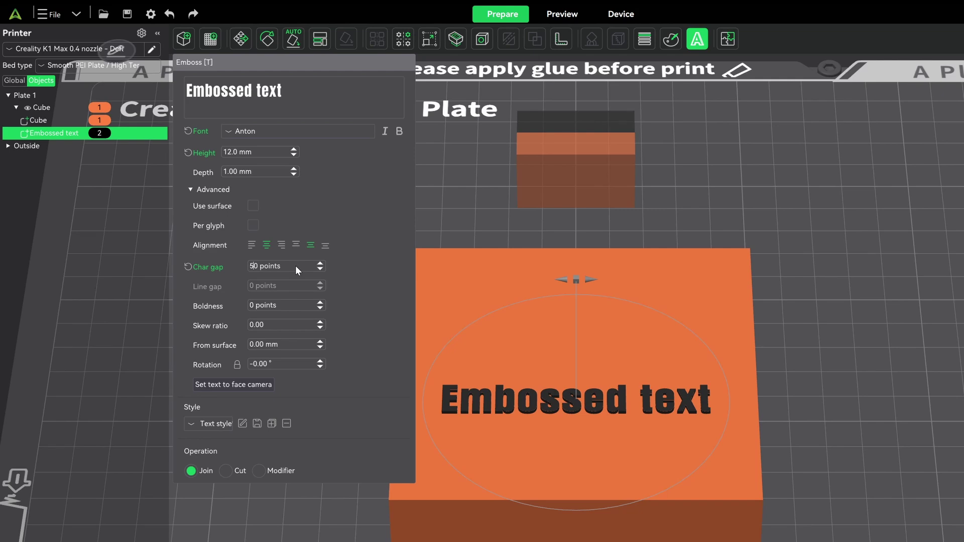
pyautogui.write('0')
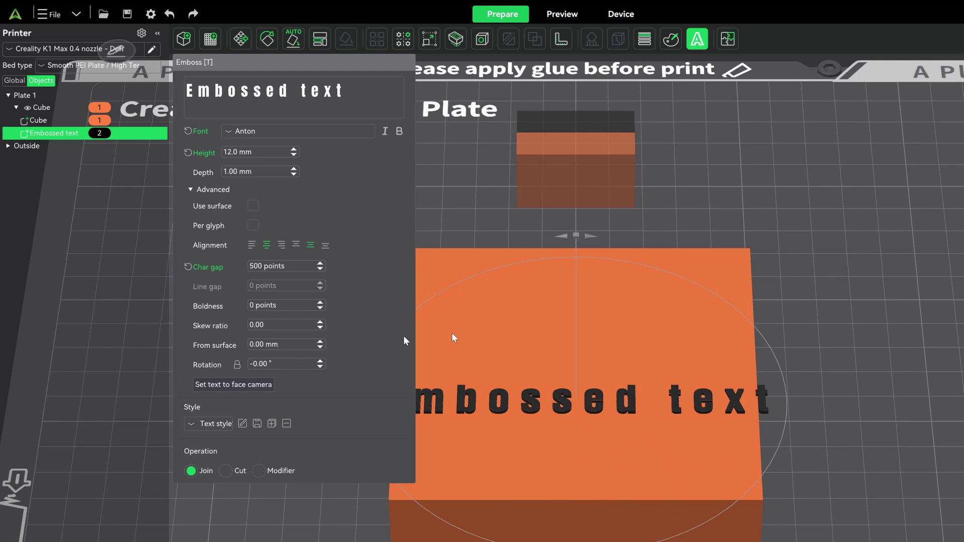
pyautogui.click(188, 269)
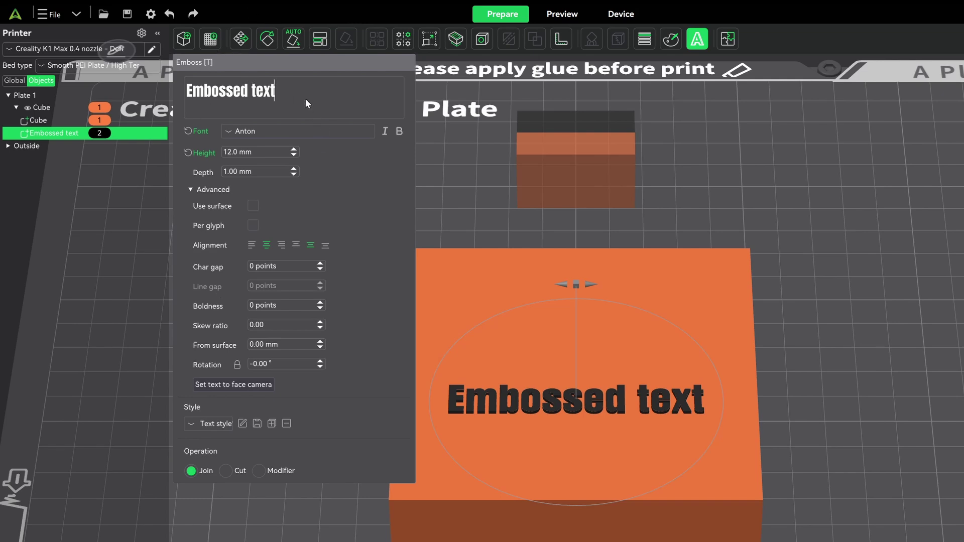
# Add a second text line reading "Line 2" and try a line gap of 10000 points before resetting it
pyautogui.press('Return')
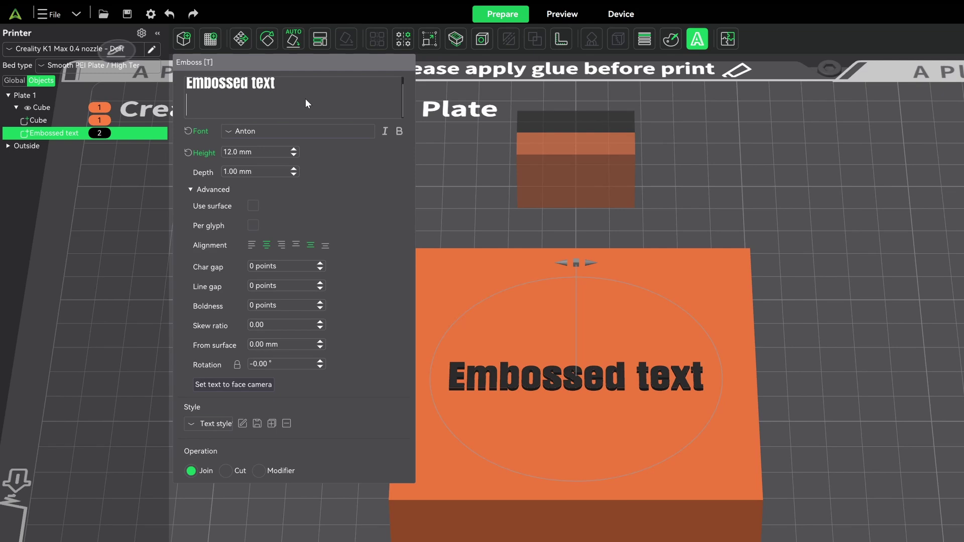
pyautogui.write('Line 2')
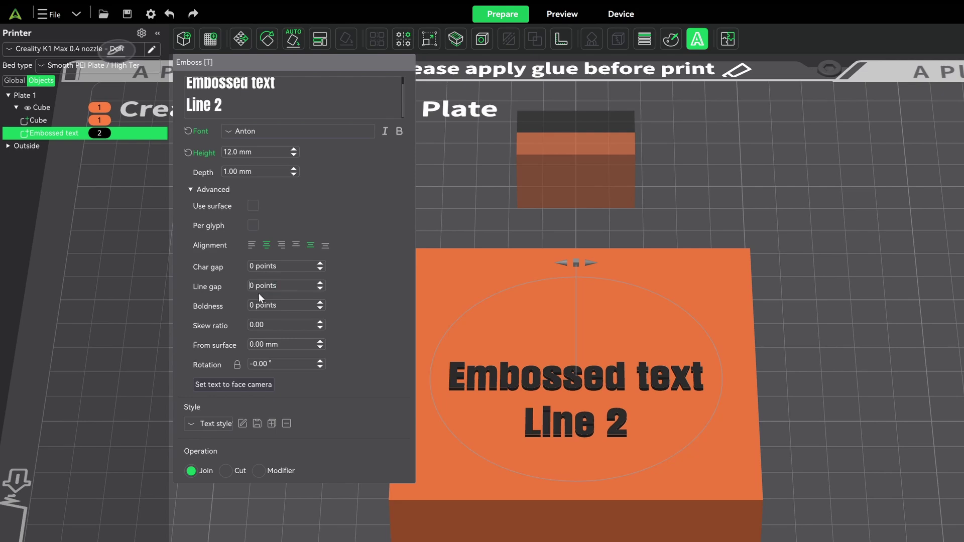
pyautogui.write('10')
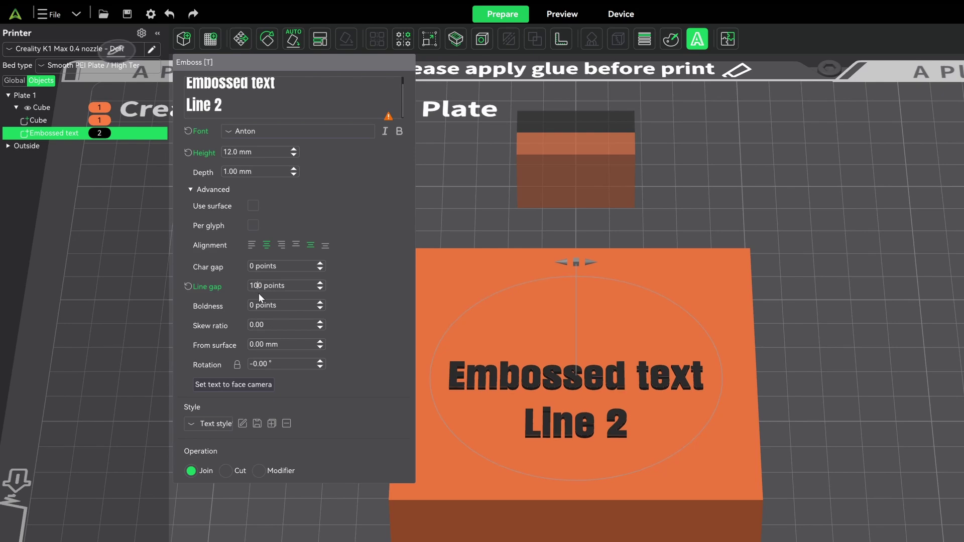
pyautogui.write('00')
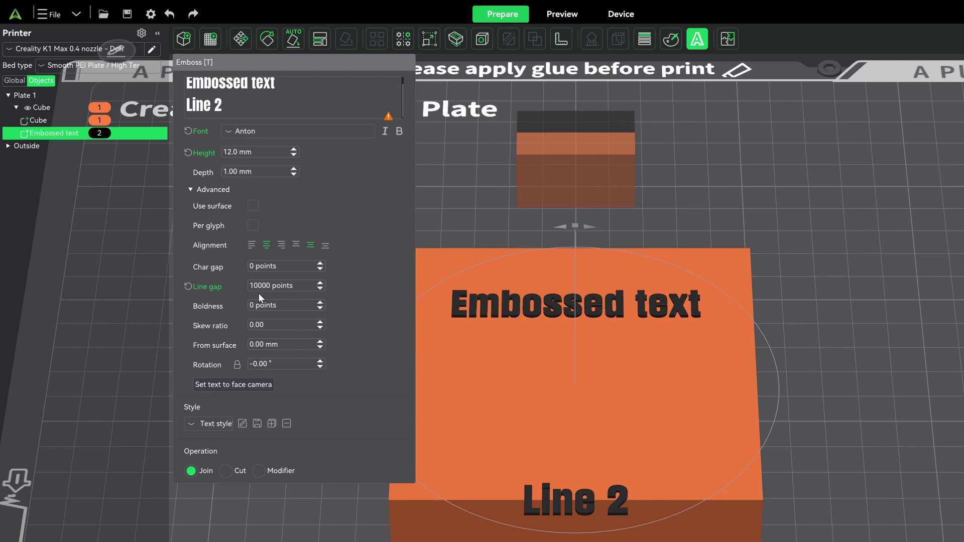
pyautogui.click(189, 287)
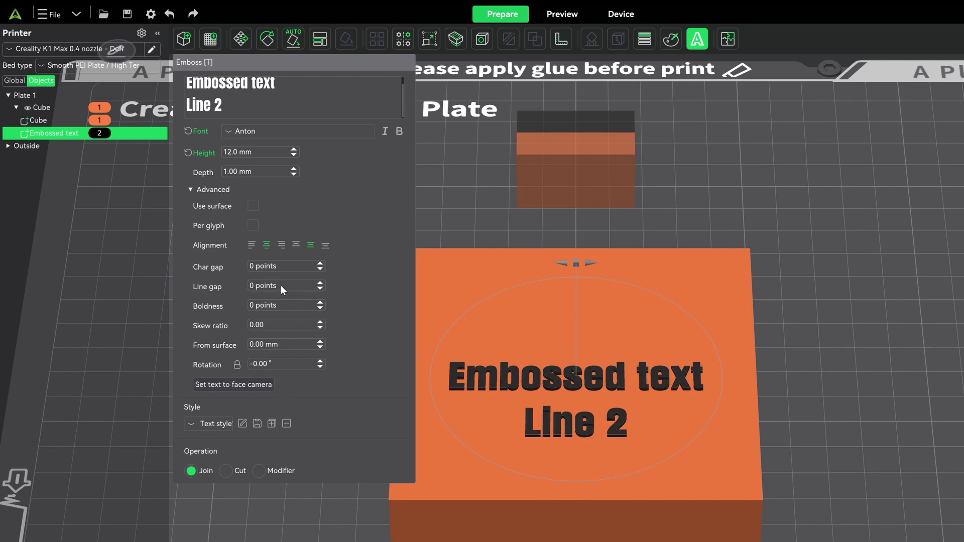
# Try the bold style and a boldness of 10000 points on the two-line text, then reset the boldness
pyautogui.click(400, 131)
pyautogui.click(399, 132)
pyautogui.press('Home')
pyautogui.write('1')
pyautogui.moveTo(389, 117)
pyautogui.click(257, 306)
pyautogui.write('0')
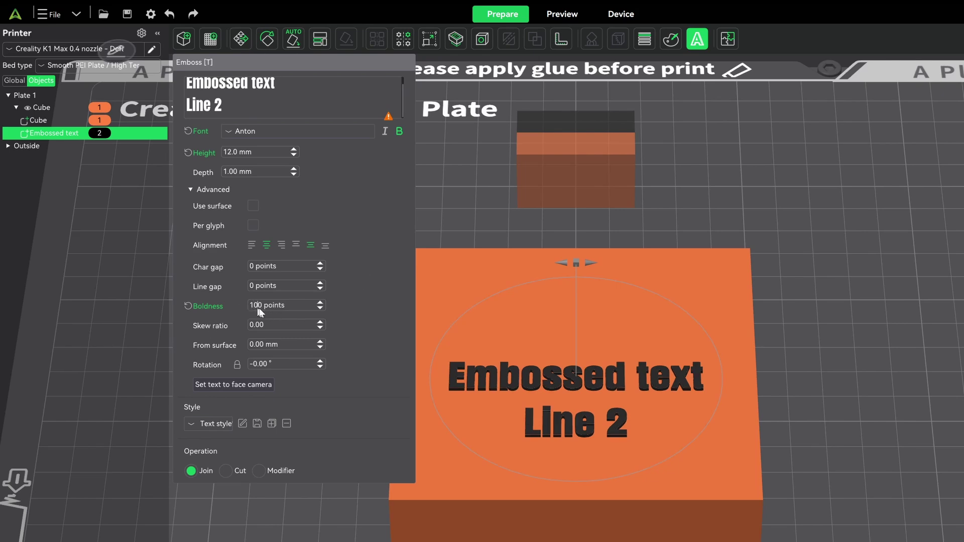
pyautogui.write('0')
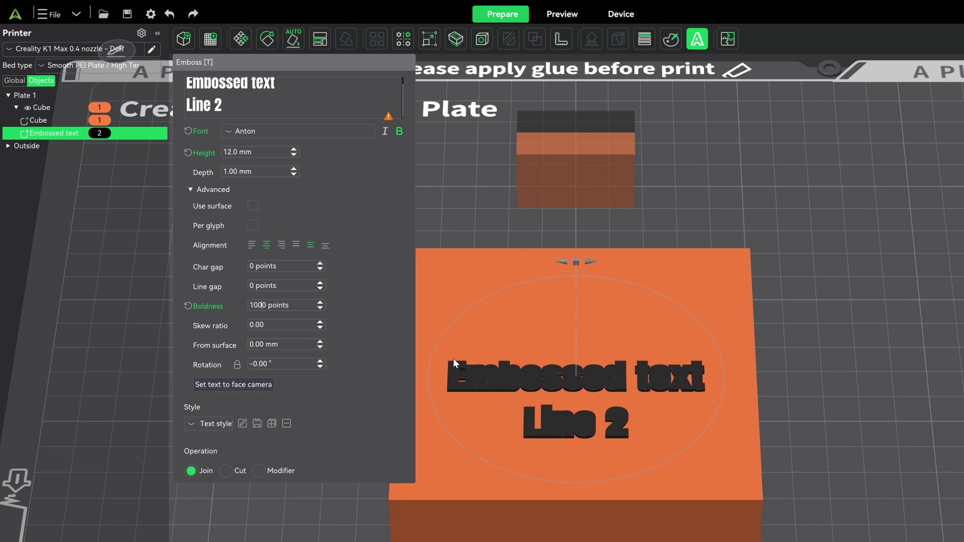
pyautogui.write('0')
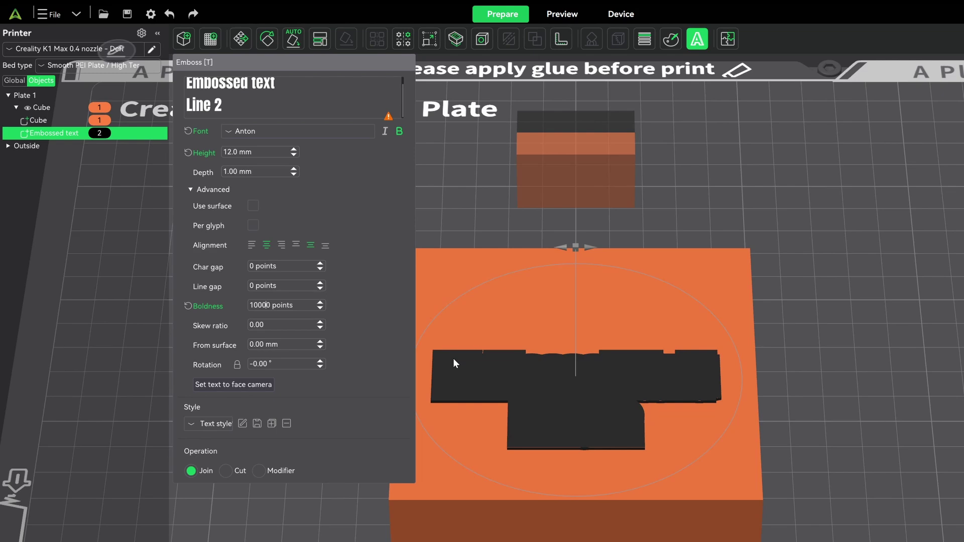
pyautogui.click(188, 306)
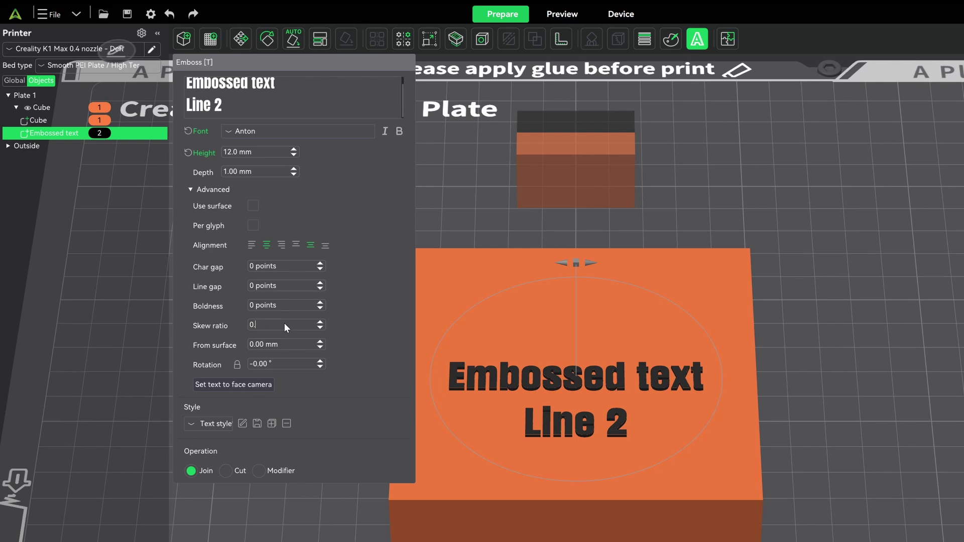
# Try skew ratios of 0.5, -0.5, 1 and 10 on the text and restore the default skew
pyautogui.write('5')
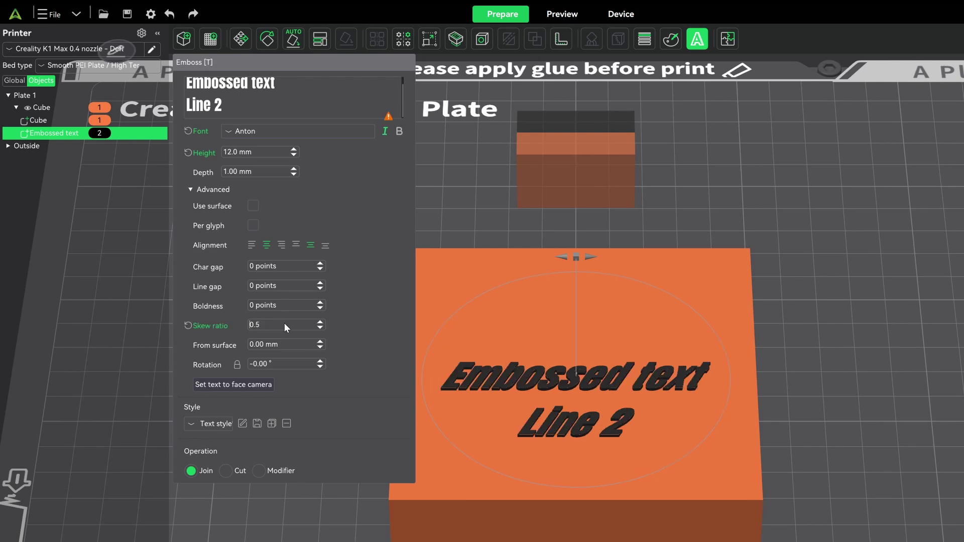
pyautogui.write('-')
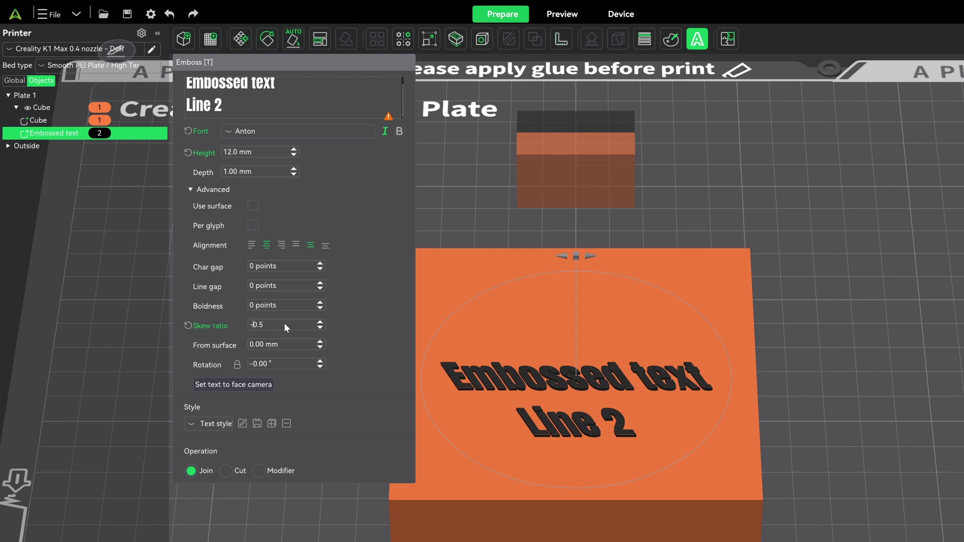
pyautogui.click(188, 326)
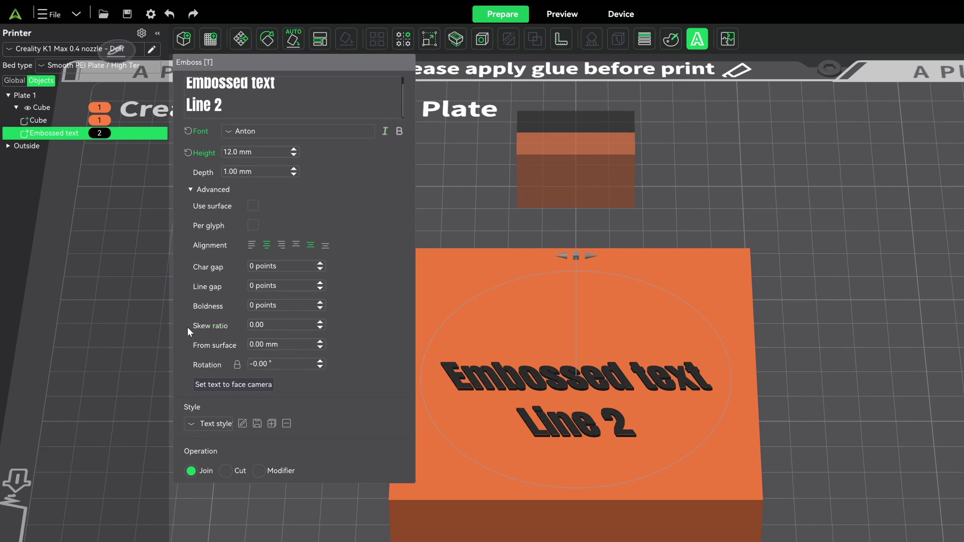
pyautogui.click(288, 325)
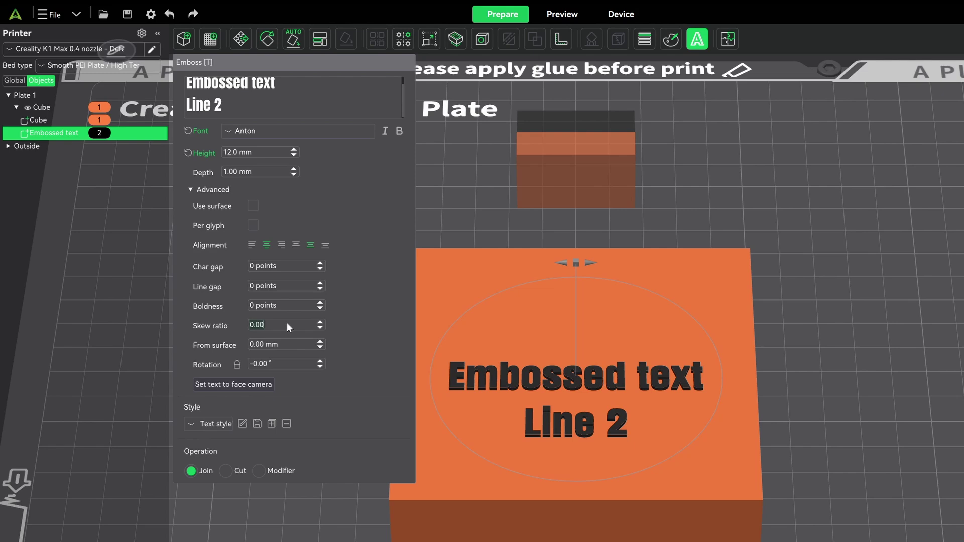
pyautogui.write('1')
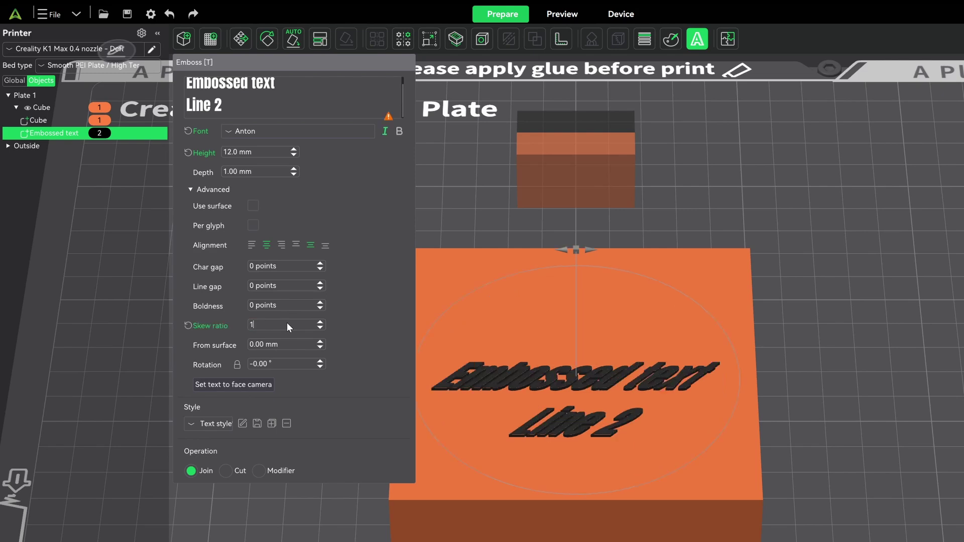
pyautogui.write('0')
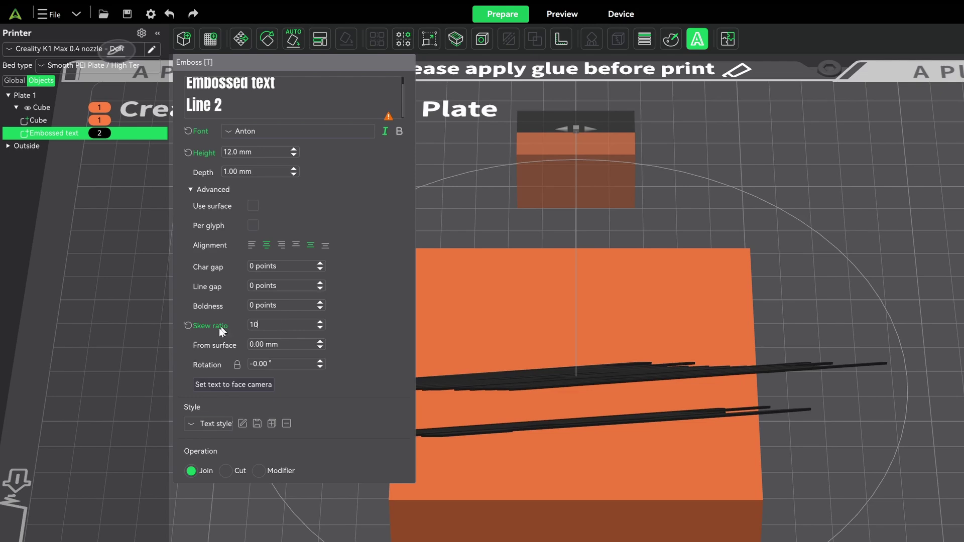
pyautogui.click(187, 326)
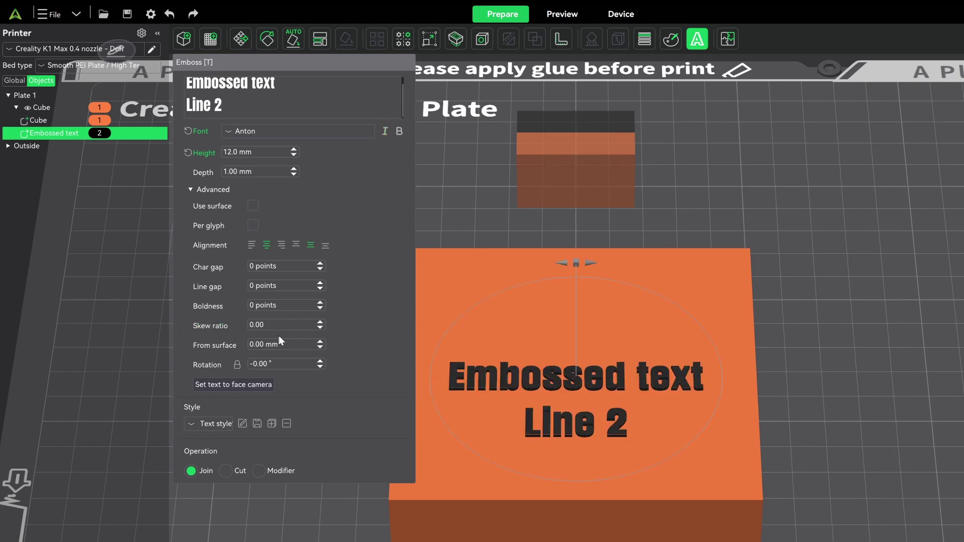
# Increase the text's skew ratio in small increments to 0.14, then reset it
pyautogui.click(320, 322)
pyautogui.click(320, 323)
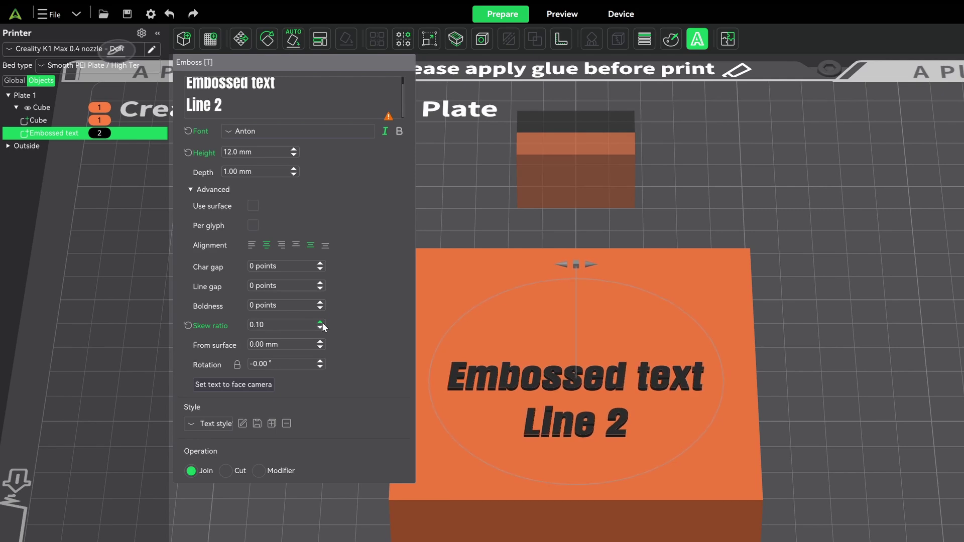
pyautogui.click(320, 324)
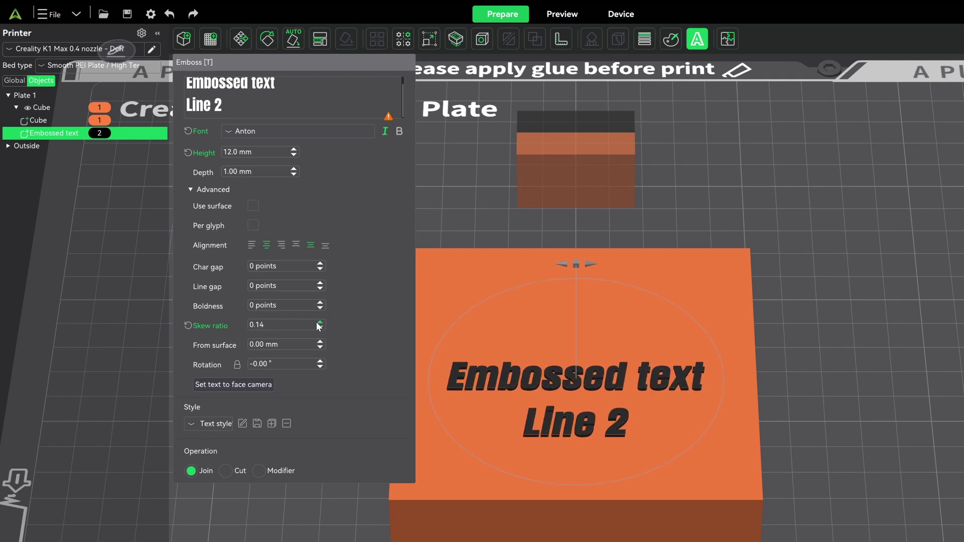
pyautogui.click(189, 327)
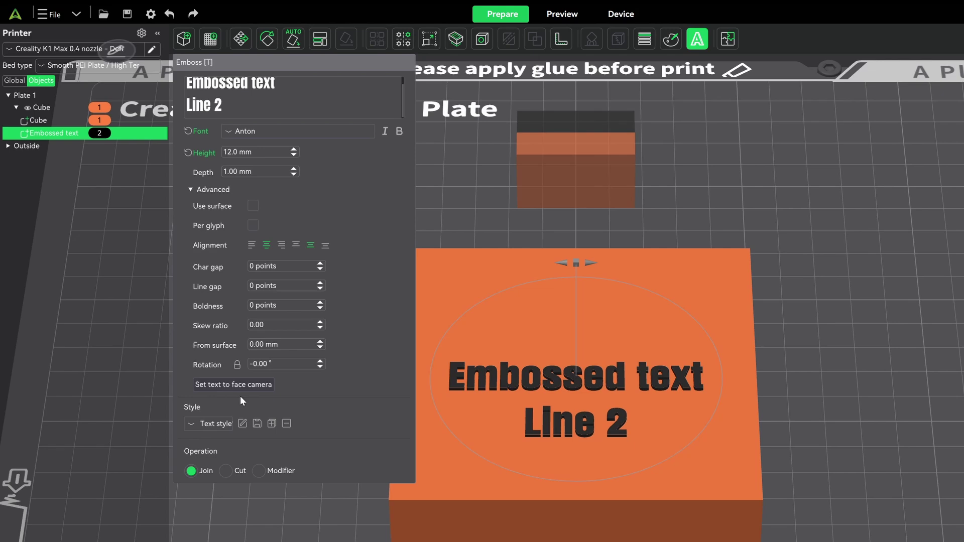
# Try offsetting the text 10 mm from the cube's surface, then return the offset to 0 mm
pyautogui.moveTo(321, 517); pyautogui.dragTo(312, 487)
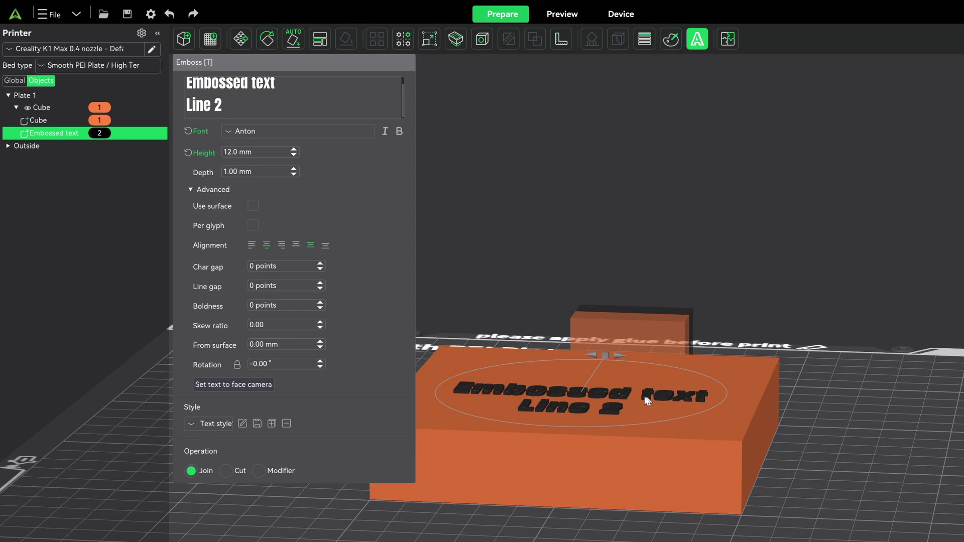
pyautogui.click(251, 343)
pyautogui.press('Home')
pyautogui.write('1')
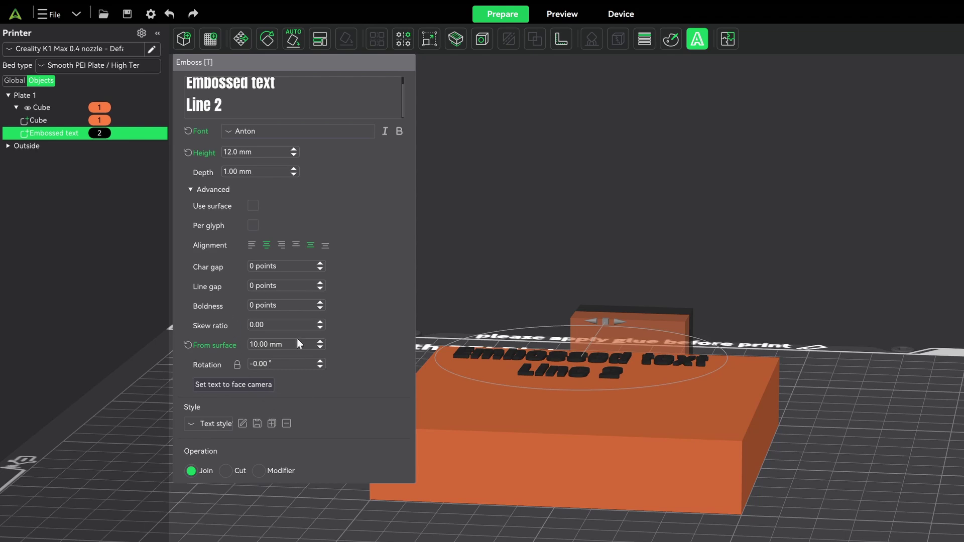
pyautogui.press('BackSpace')
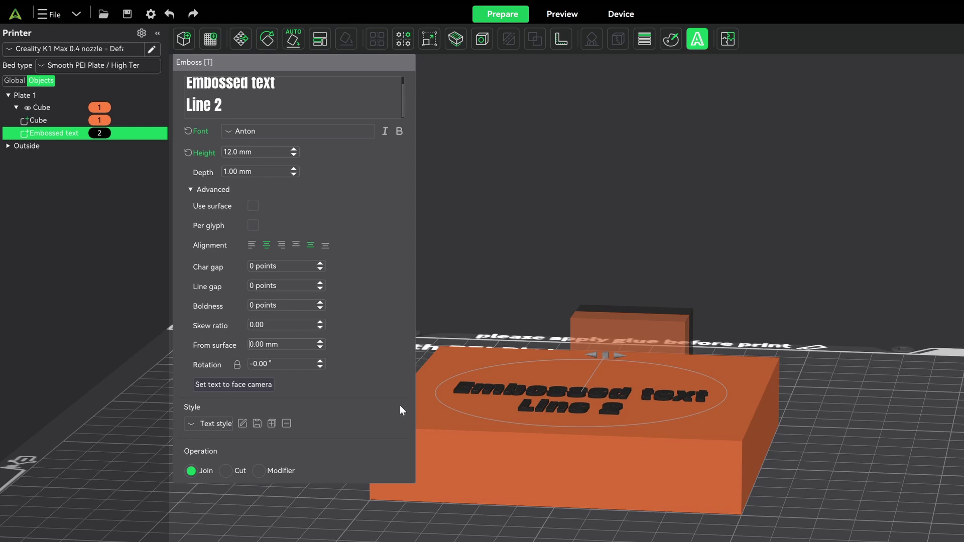
# In the top view, try rotating the text to 45°, then turn it back to 0° with the rotation handle
pyautogui.moveTo(448, 514); pyautogui.dragTo(429, 541)
pyautogui.hotkey('ctrl', '1')
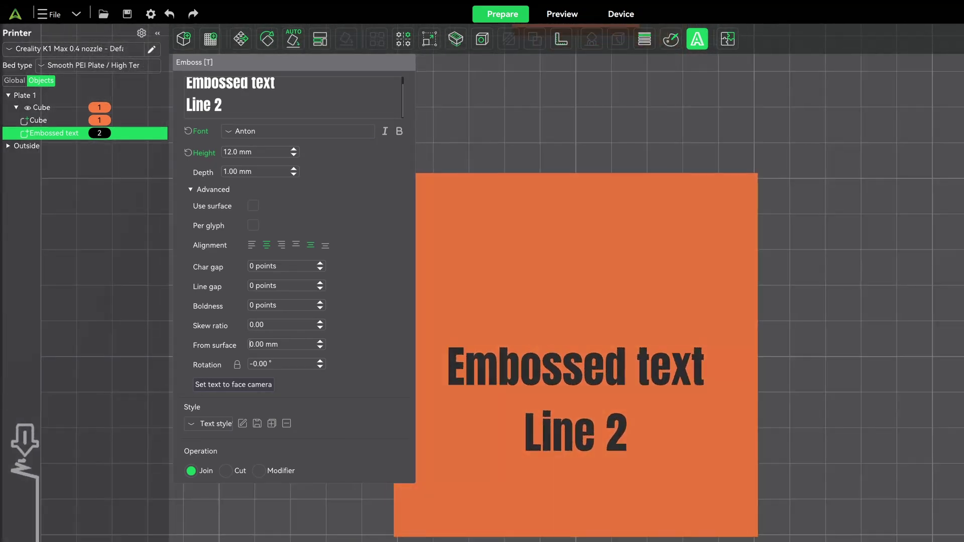
pyautogui.click(294, 363)
pyautogui.write('45')
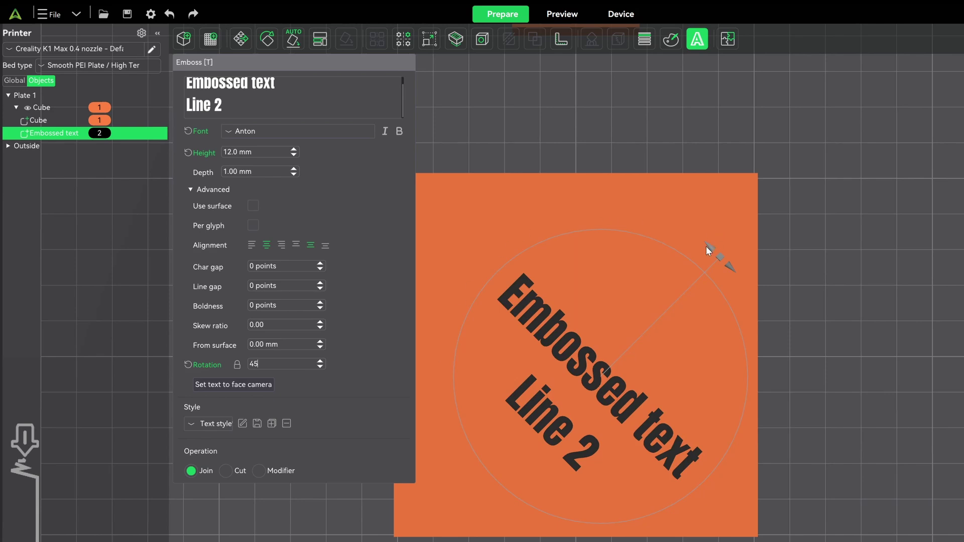
pyautogui.moveTo(706, 246); pyautogui.dragTo(601, 224)
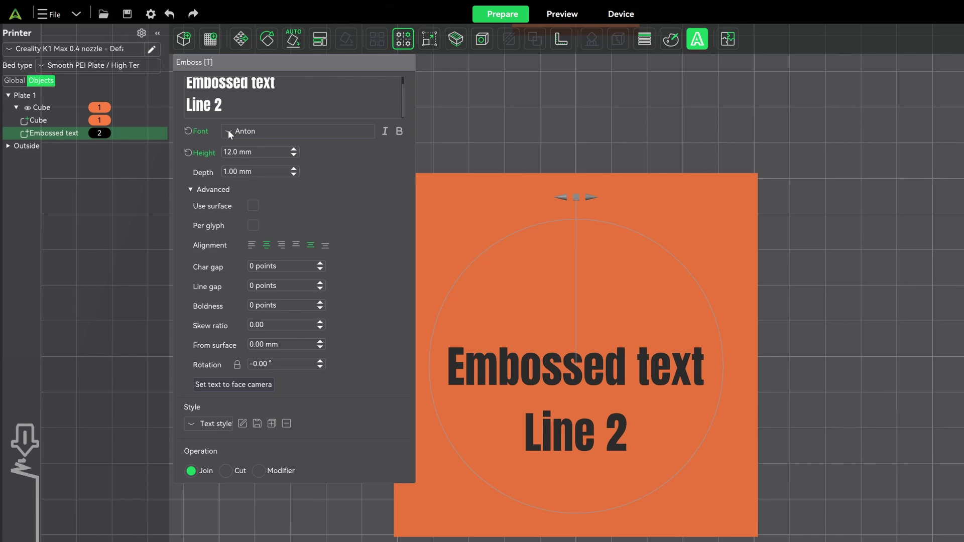
# Delete the second line "Line 2" from the embossed text, leaving only the first line
pyautogui.click(239, 108)
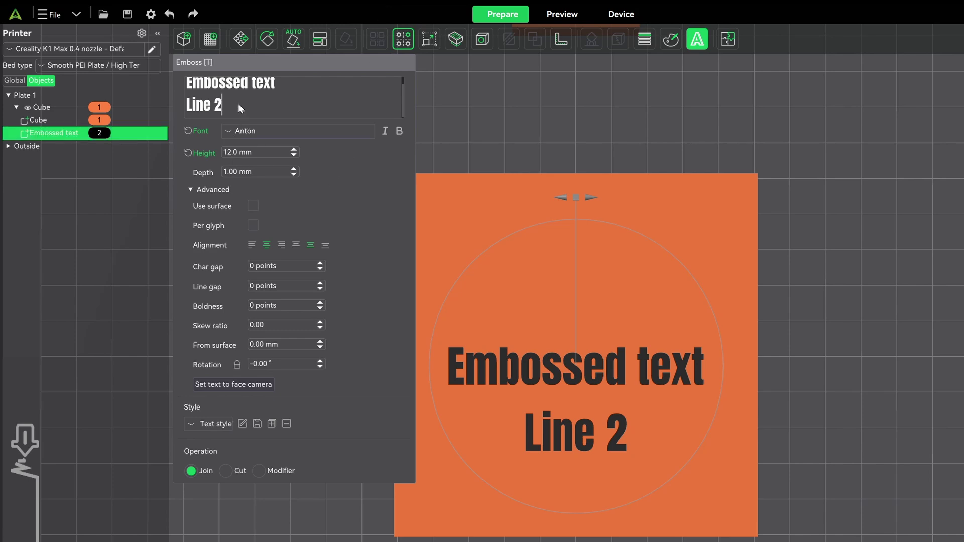
pyautogui.press('BackSpace')
pyautogui.press('BackSpace')
pyautogui.press('BackSpace')
pyautogui.press('BackSpace')
pyautogui.press('BackSpace')
pyautogui.press('BackSpace')
pyautogui.press('BackSpace')
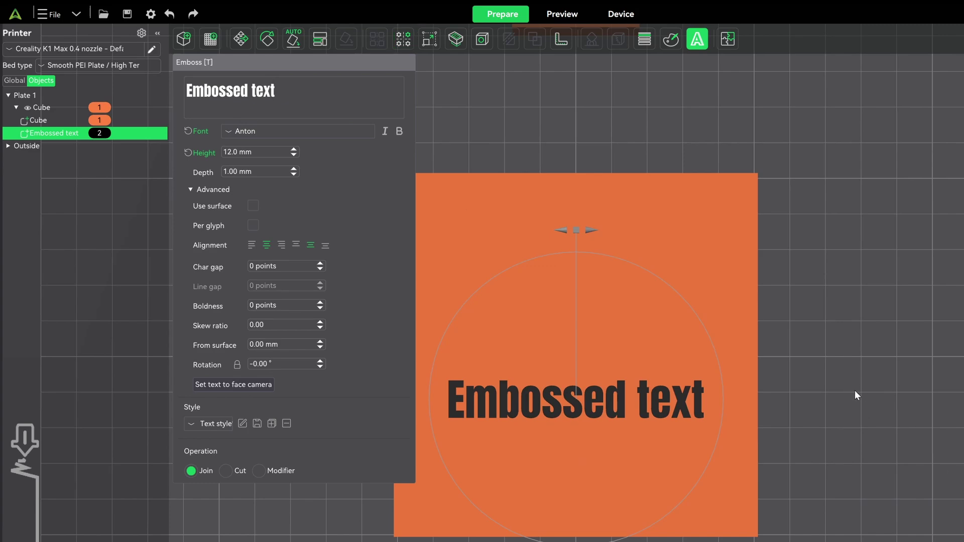
# Try orienting the embossed text toward the camera on the cube's top face from a tilted view
pyautogui.moveTo(854, 390); pyautogui.dragTo(854, 359)
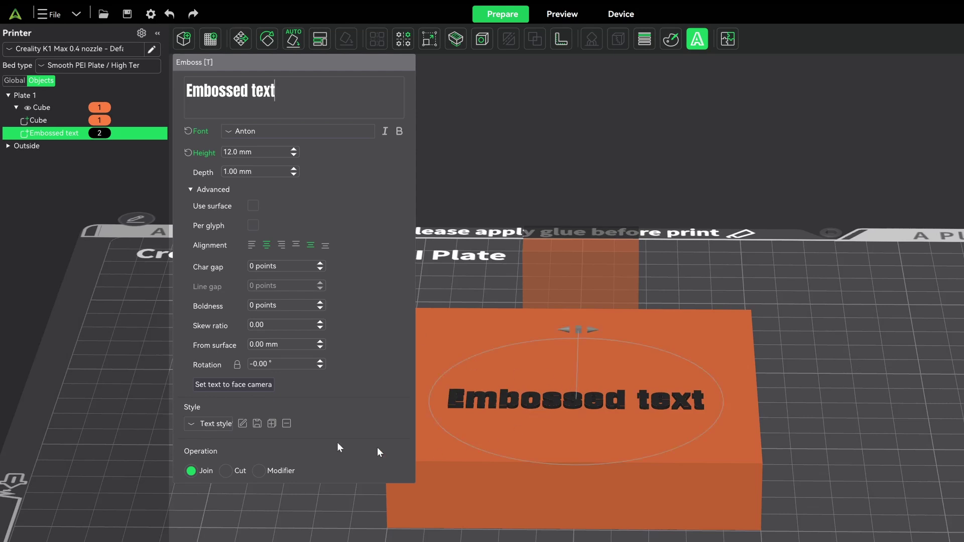
pyautogui.click(252, 384)
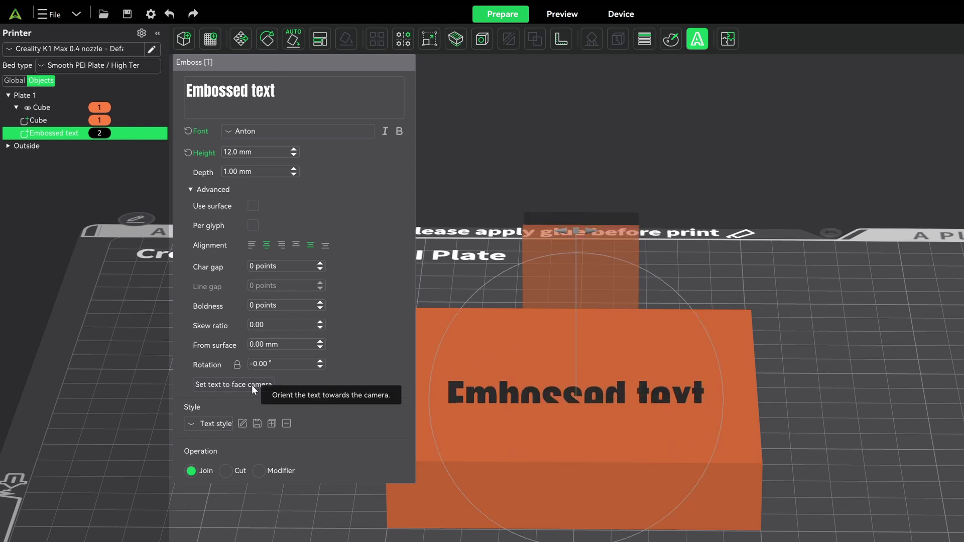
pyautogui.moveTo(813, 241); pyautogui.dragTo(773, 231)
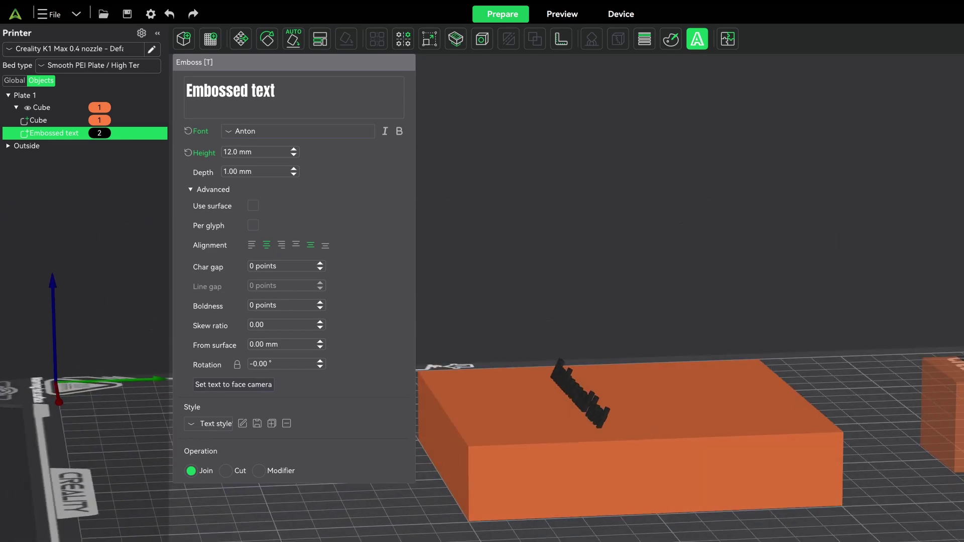
pyautogui.moveTo(532, 311); pyautogui.dragTo(576, 354)
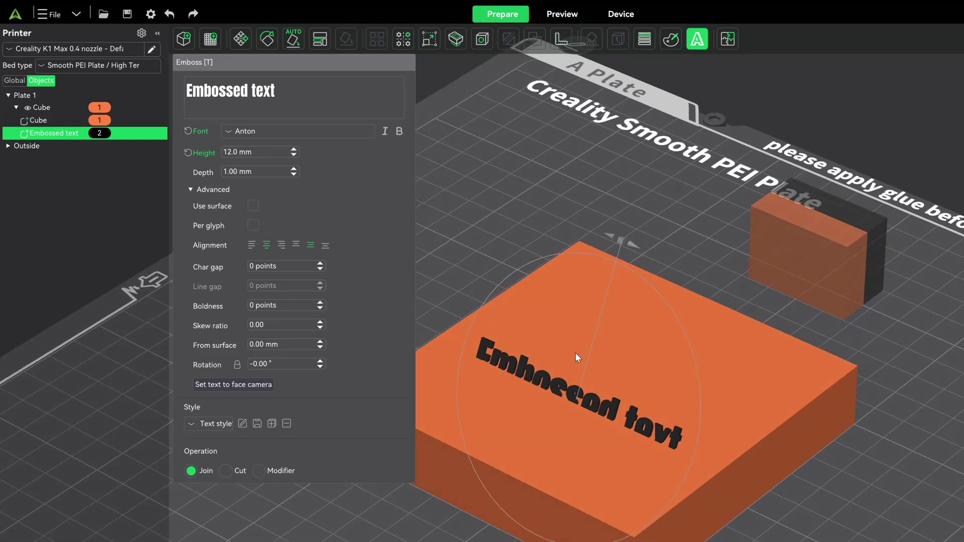
# Move the embossed text from the cube's top onto its front side face and set it to face the camera
pyautogui.moveTo(676, 436); pyautogui.dragTo(552, 533)
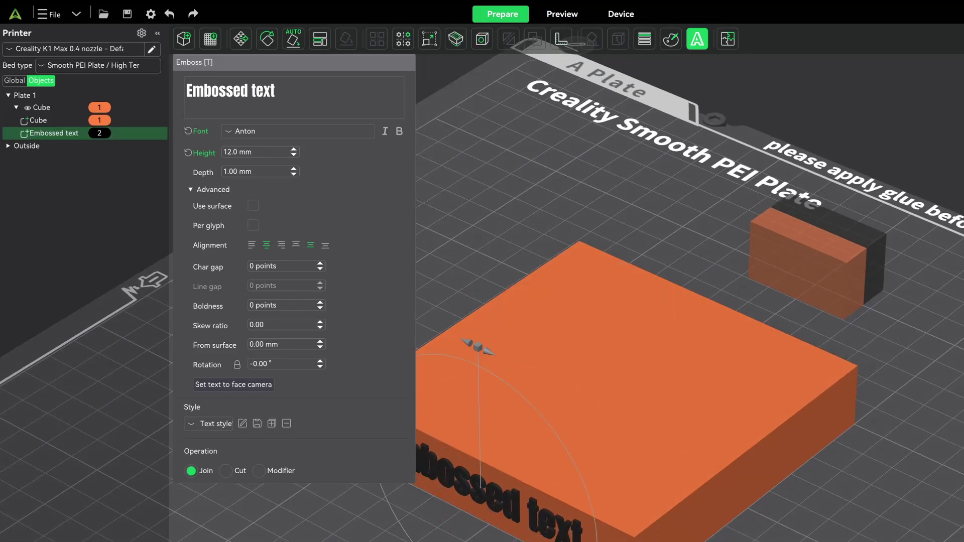
pyautogui.moveTo(462, 338); pyautogui.dragTo(552, 226)
pyautogui.press('0')
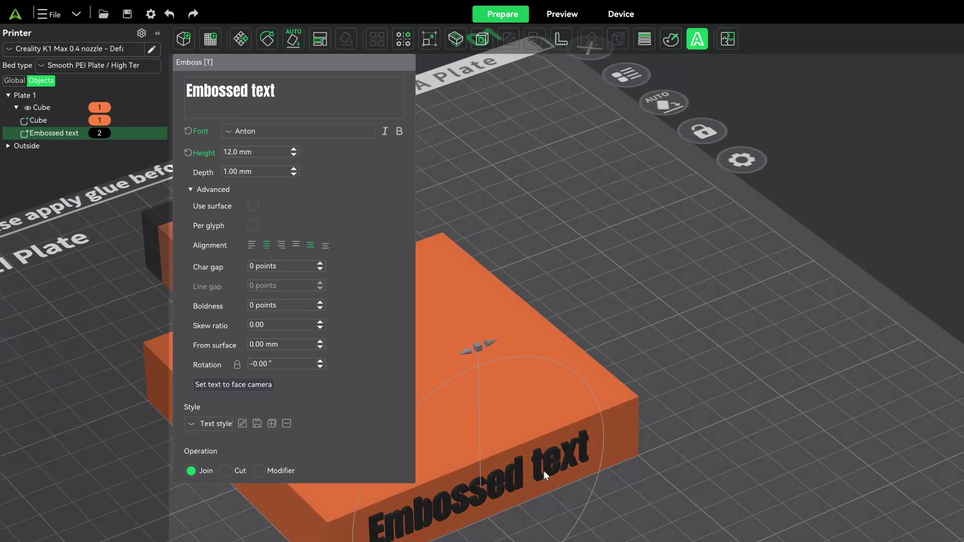
pyautogui.moveTo(543, 471); pyautogui.dragTo(492, 512)
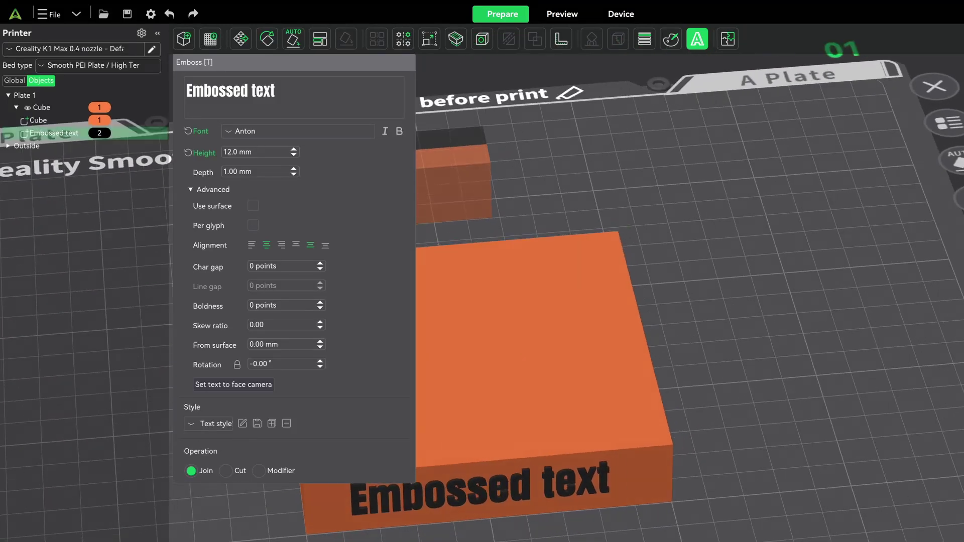
pyautogui.click(207, 385)
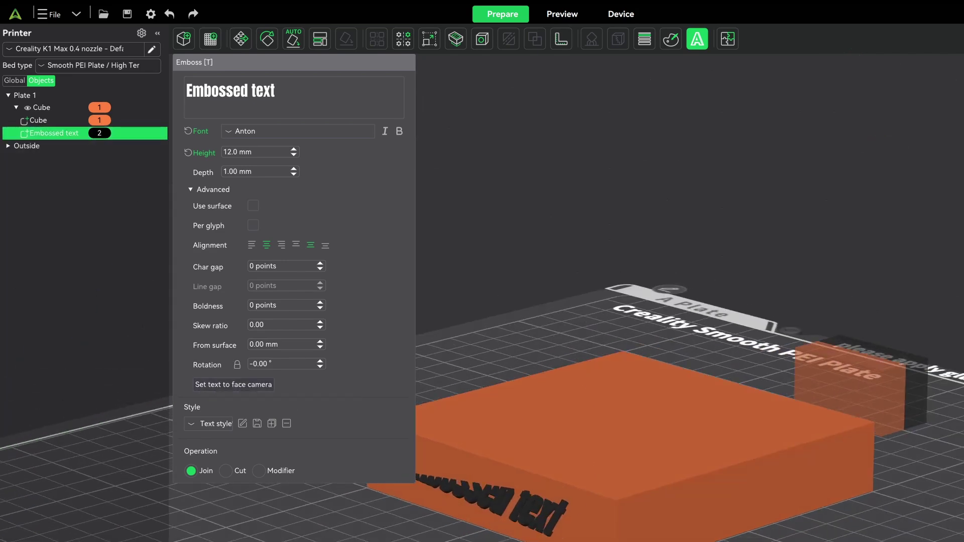
pyautogui.moveTo(542, 530); pyautogui.dragTo(776, 530)
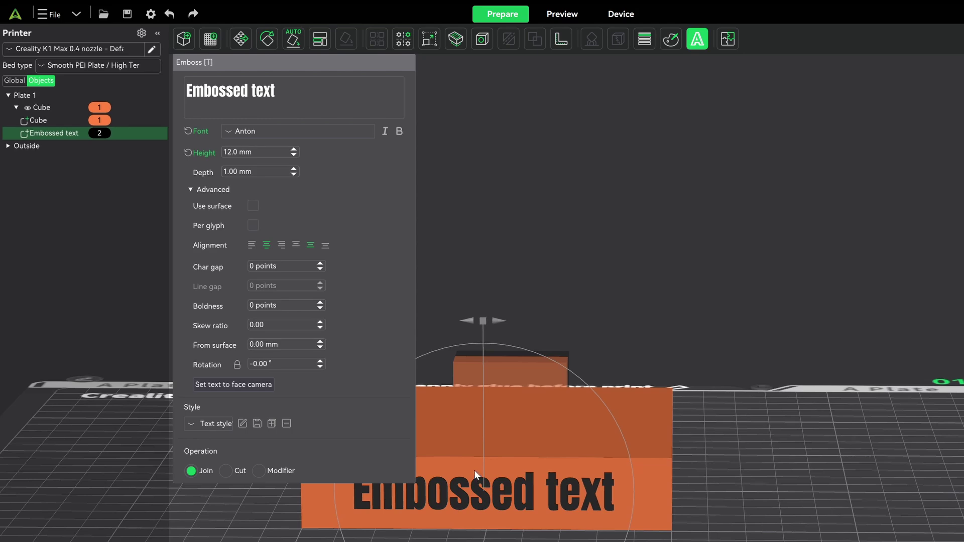
# Examine the raised text on the cube's side face up close from an angle
pyautogui.moveTo(663, 532); pyautogui.dragTo(224, 505)
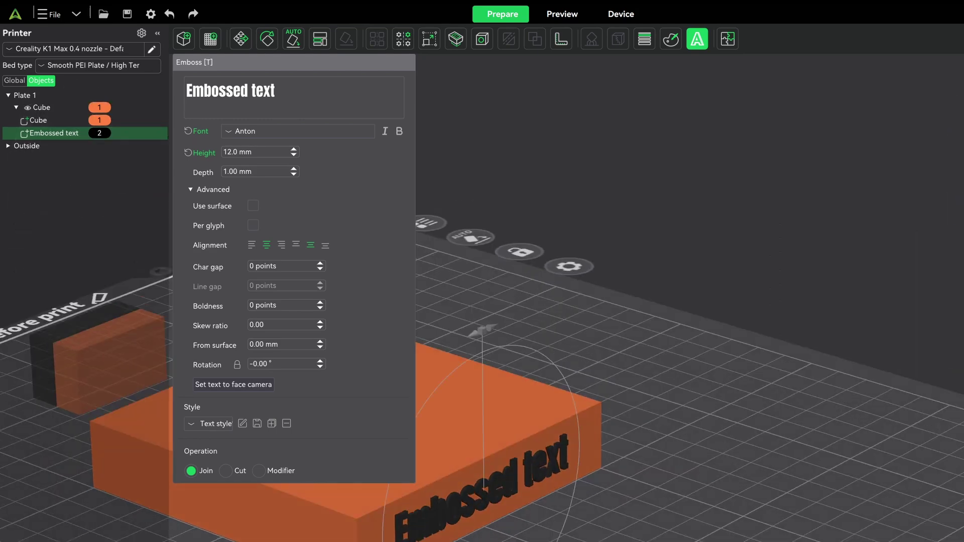
pyautogui.scroll(5, 287, 511)
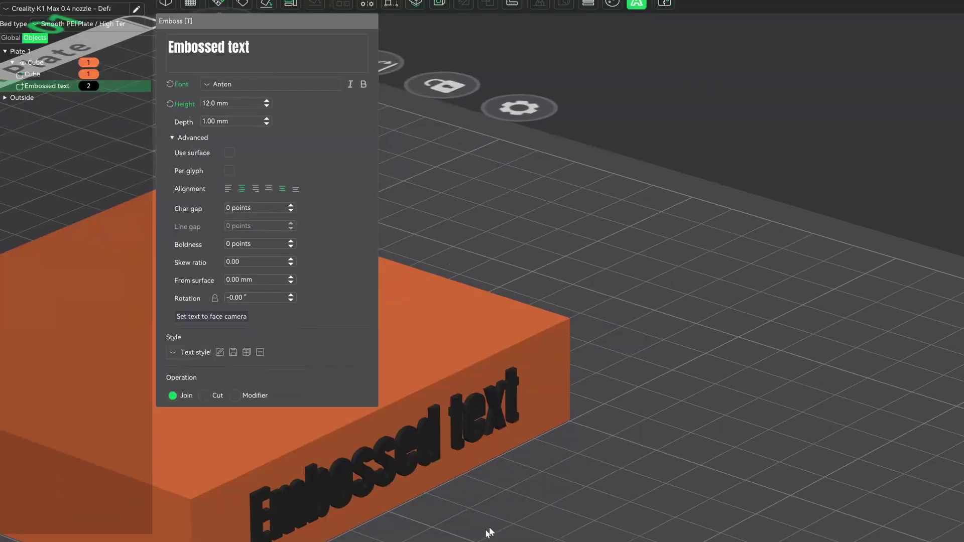
pyautogui.moveTo(491, 531); pyautogui.dragTo(837, 468, button='right')
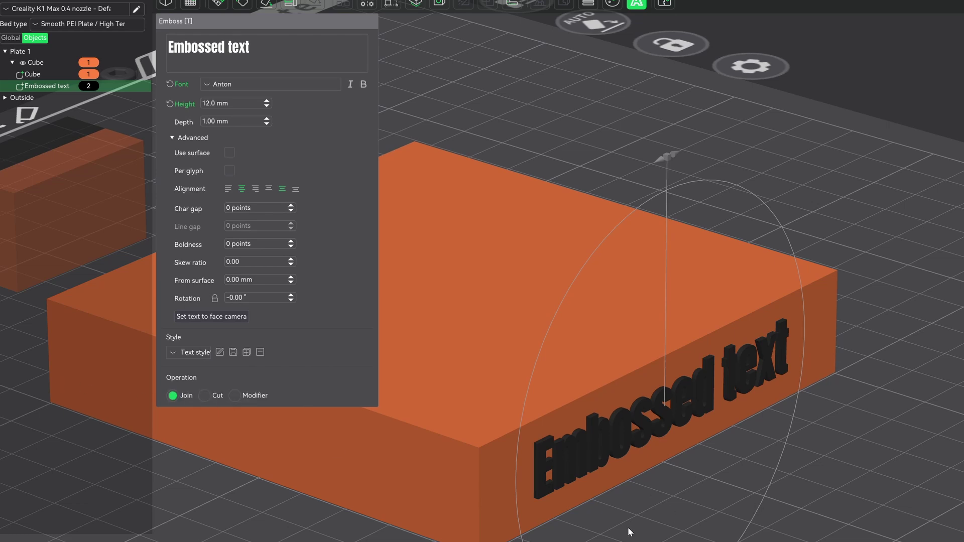
pyautogui.scroll(3, 555, 521)
pyautogui.scroll(3, 556, 522)
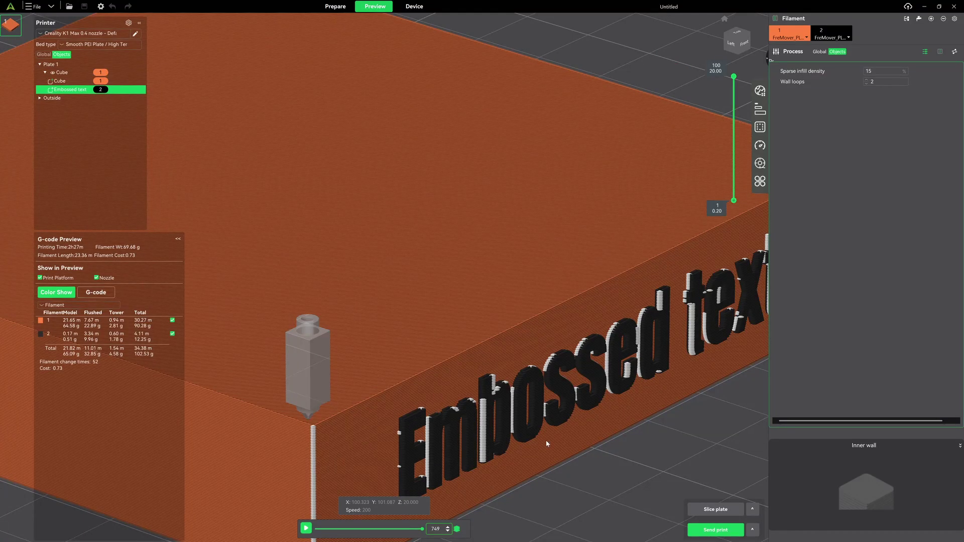
# Reopen the embossed text for editing, change its operation to Cut, and slice the plate
pyautogui.click(334, 8)
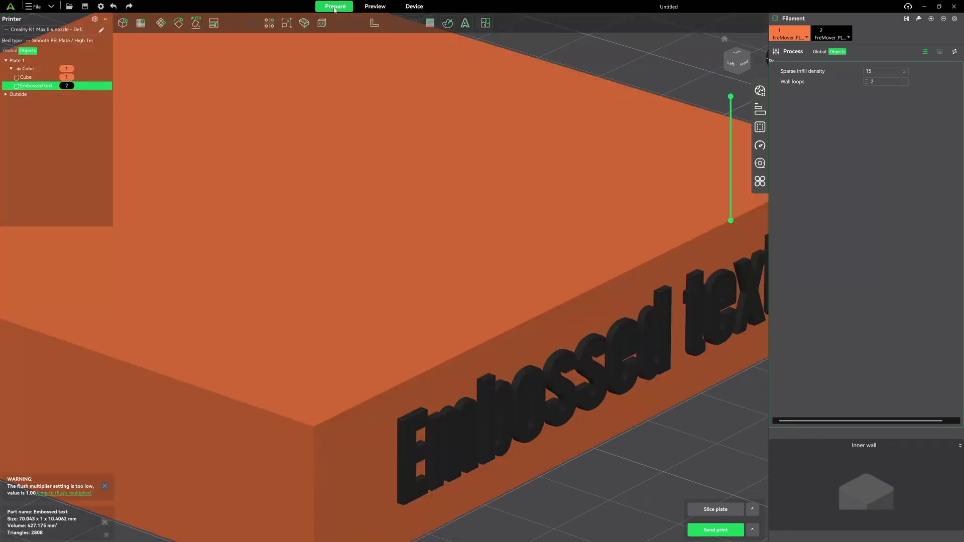
pyautogui.click(447, 457)
pyautogui.click(49, 85)
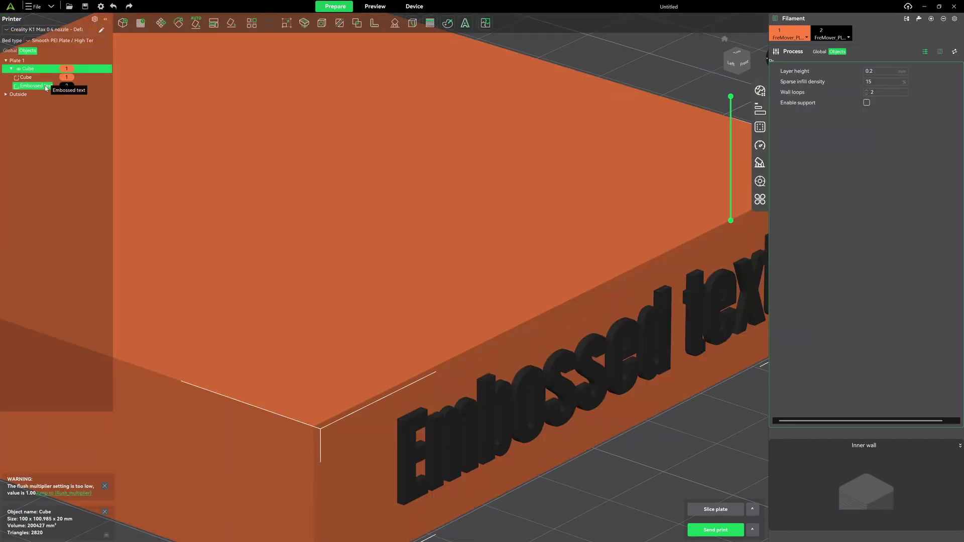
pyautogui.rightClick(51, 86)
pyautogui.click(63, 95)
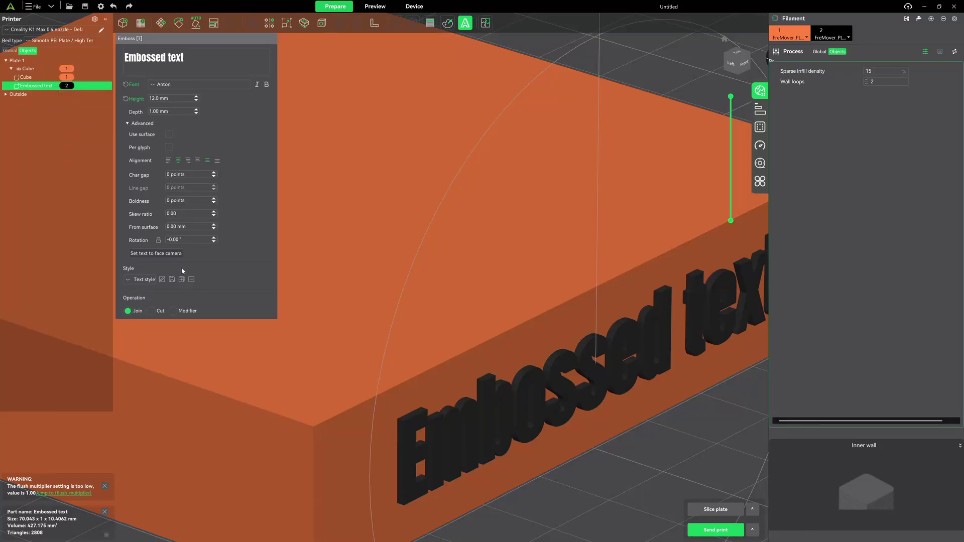
pyautogui.click(150, 312)
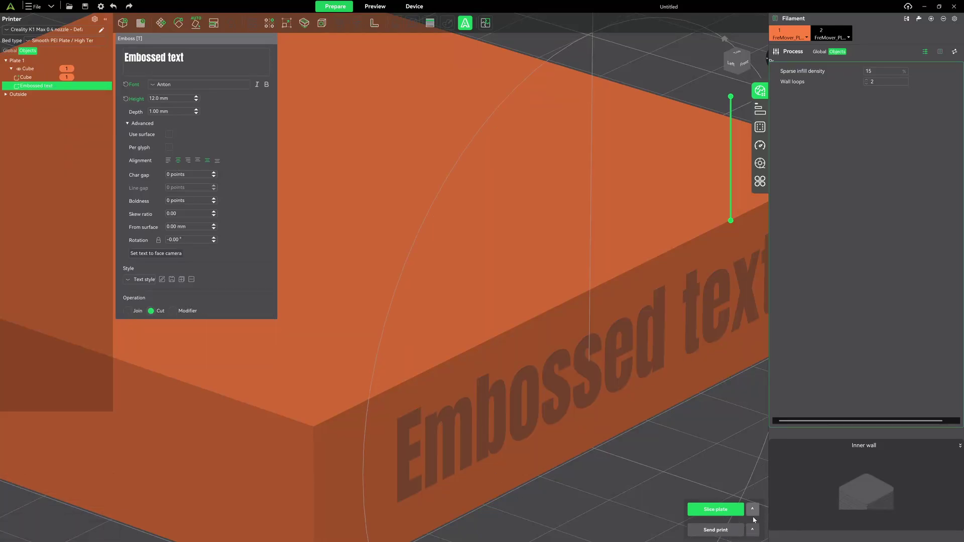
pyautogui.click(726, 513)
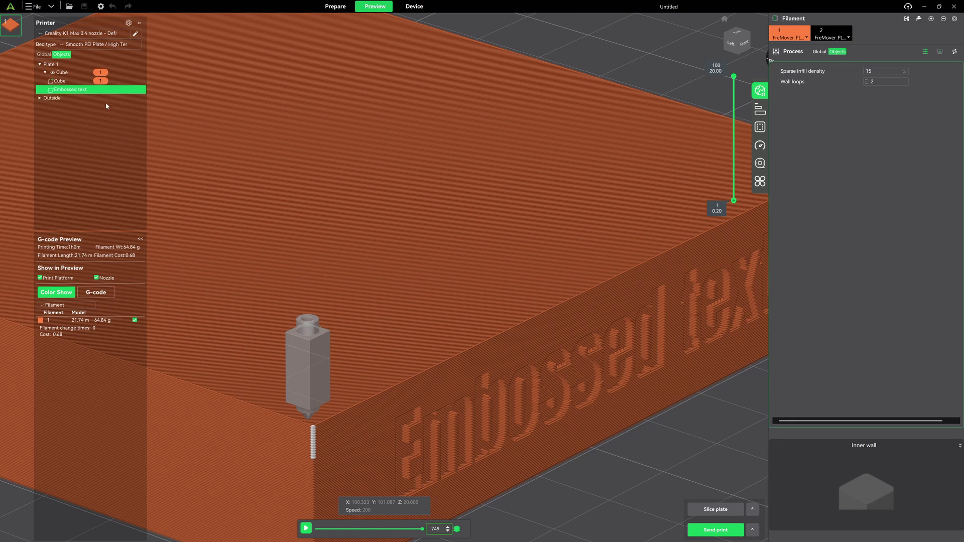
# Set the cut text's depth to 3 mm and slice the plate again to inspect the engraving
pyautogui.click(334, 6)
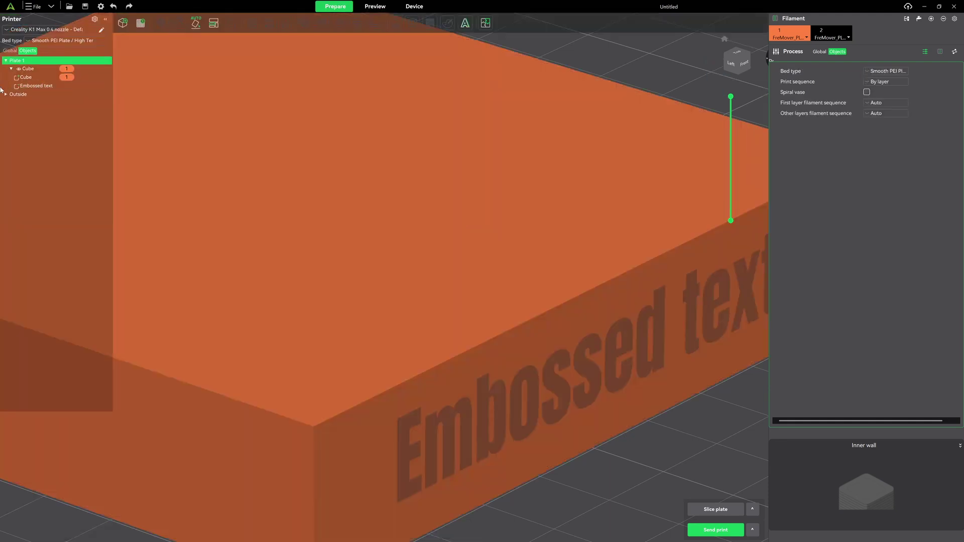
pyautogui.click(39, 86)
pyautogui.rightClick(42, 86)
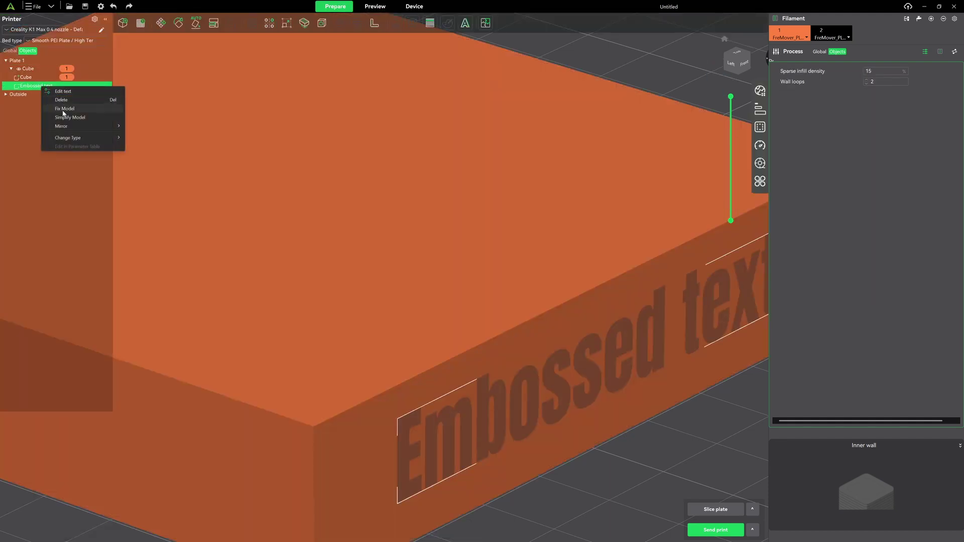
pyautogui.click(61, 92)
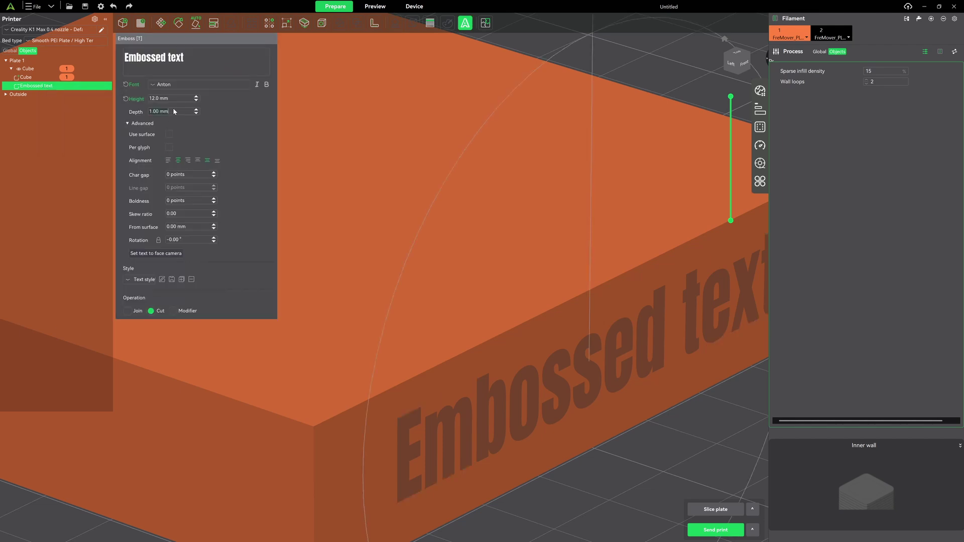
pyautogui.write('3')
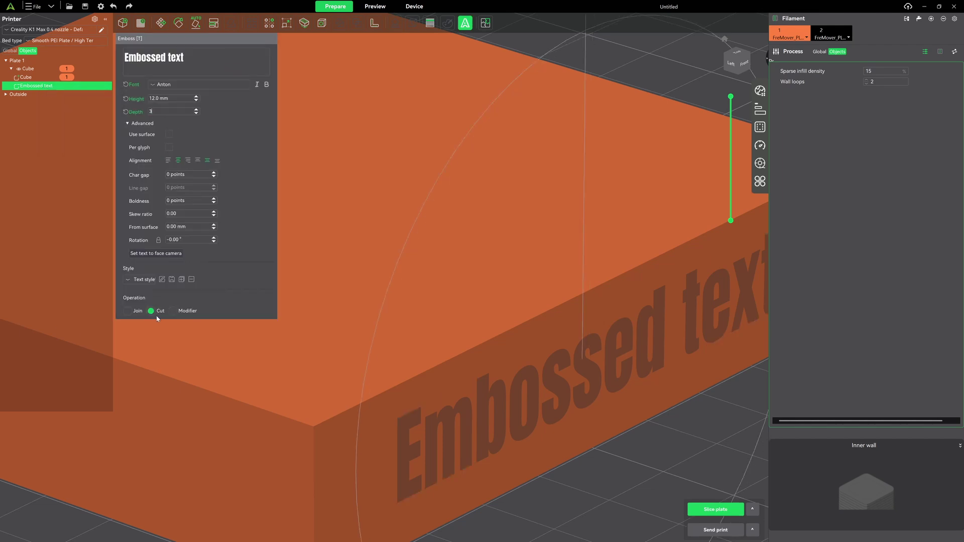
pyautogui.click(715, 509)
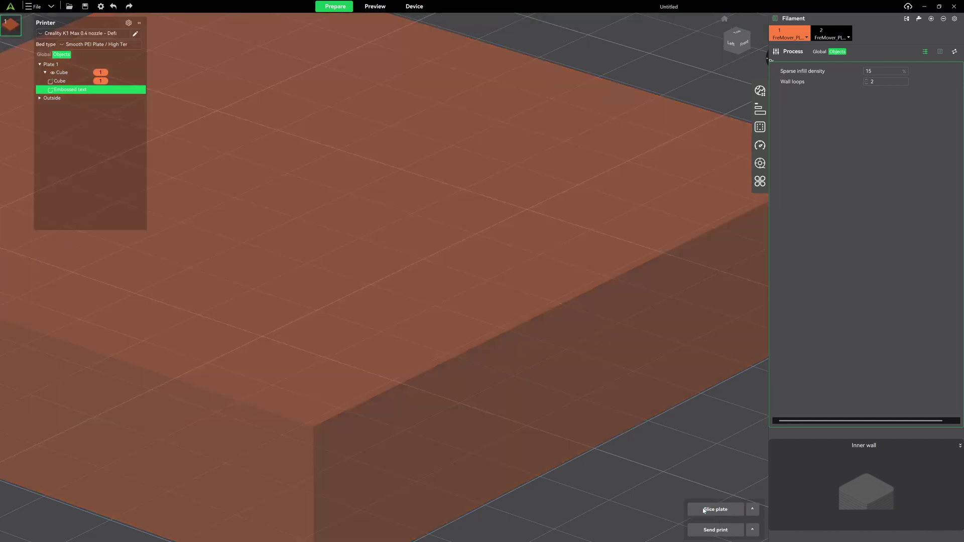
pyautogui.moveTo(446, 456); pyautogui.dragTo(548, 457)
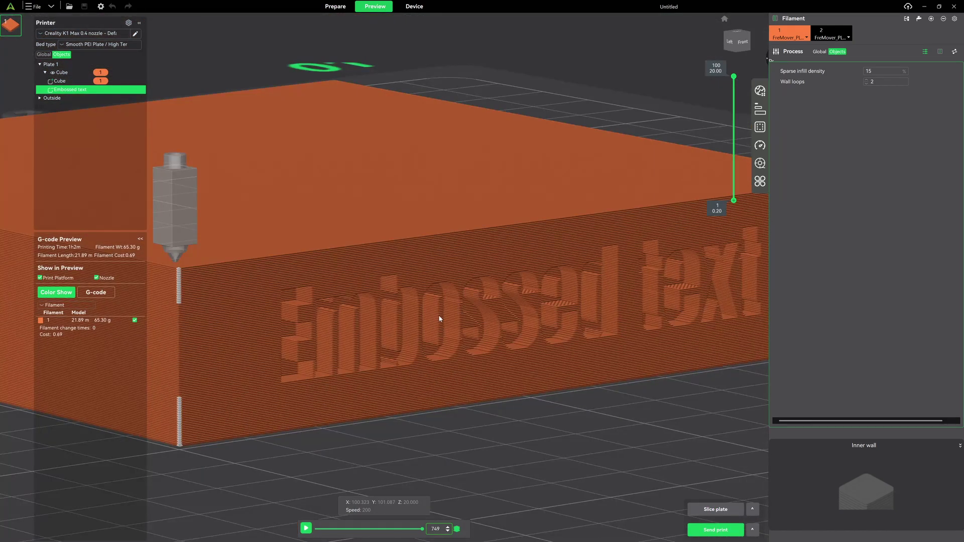
# Return to the model and switch the side-face text's operation back to Join
pyautogui.click(335, 6)
pyautogui.click(43, 86)
pyautogui.rightClick(44, 87)
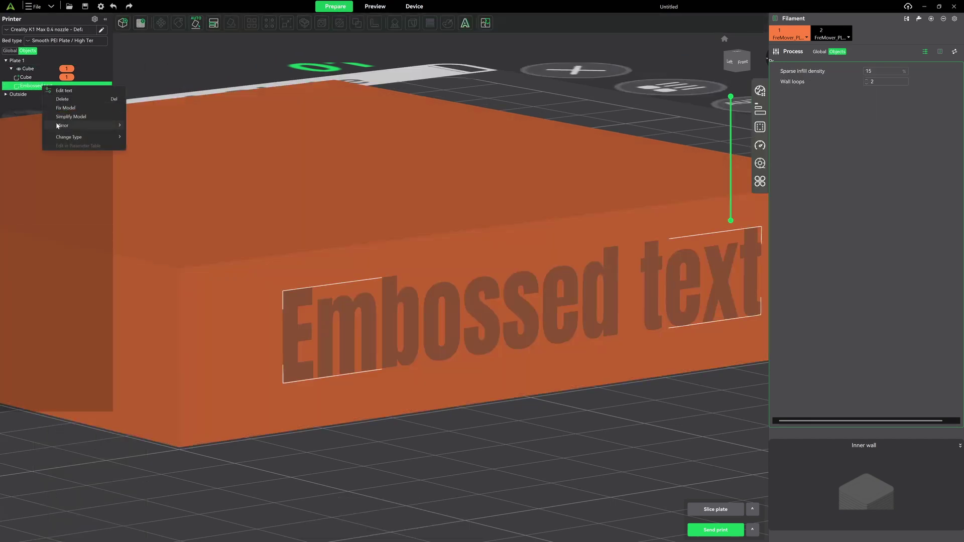
pyautogui.click(64, 91)
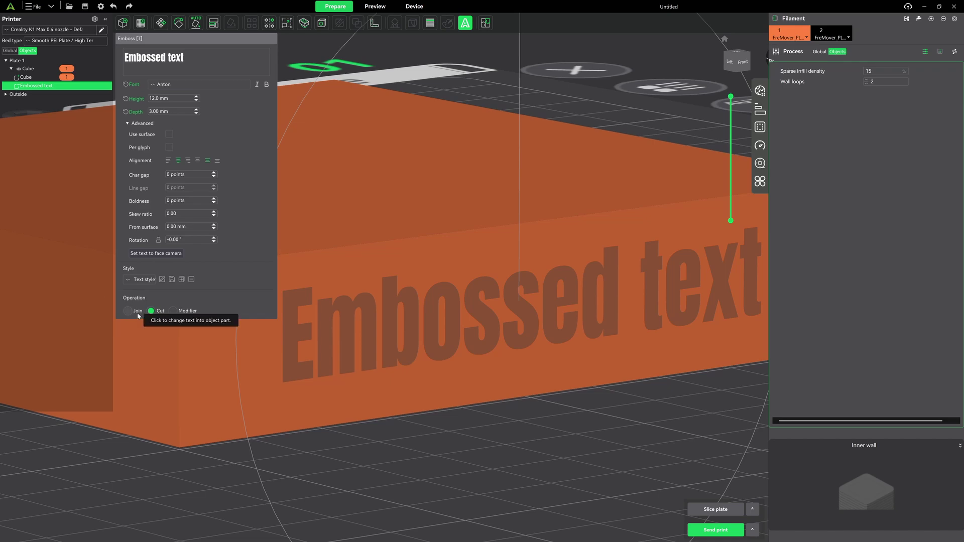
pyautogui.scroll(-8, 259, 403)
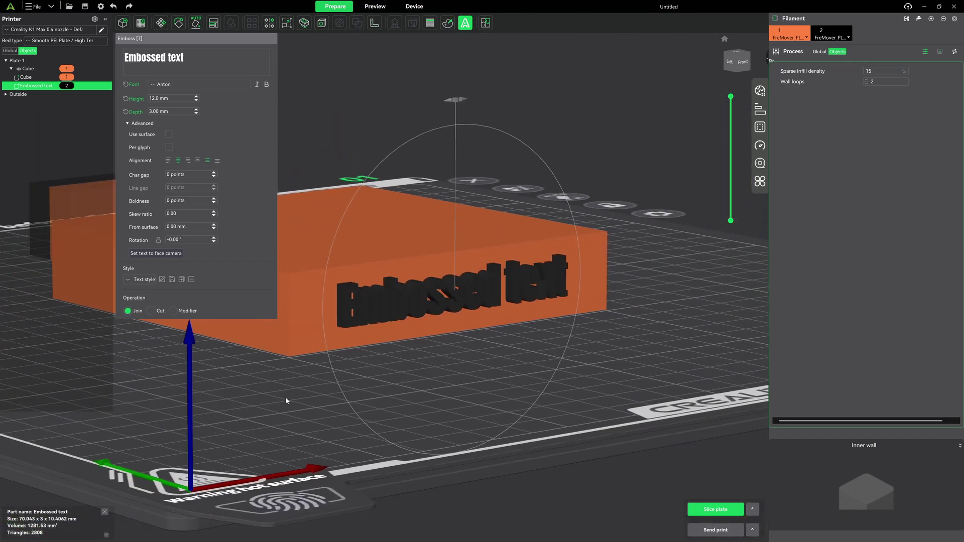
pyautogui.moveTo(288, 394); pyautogui.dragTo(284, 400)
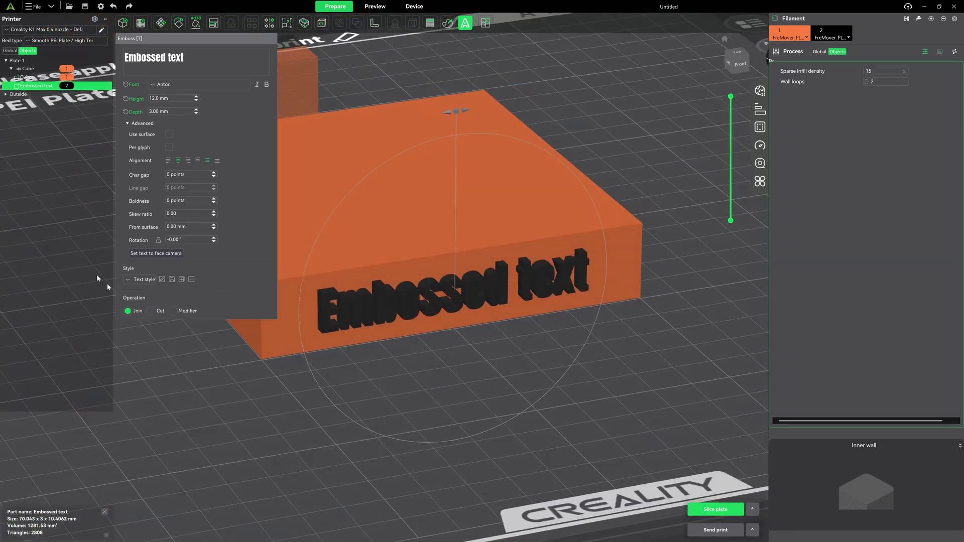
# Check which saved text styles are available for the embossed text
pyautogui.click(127, 280)
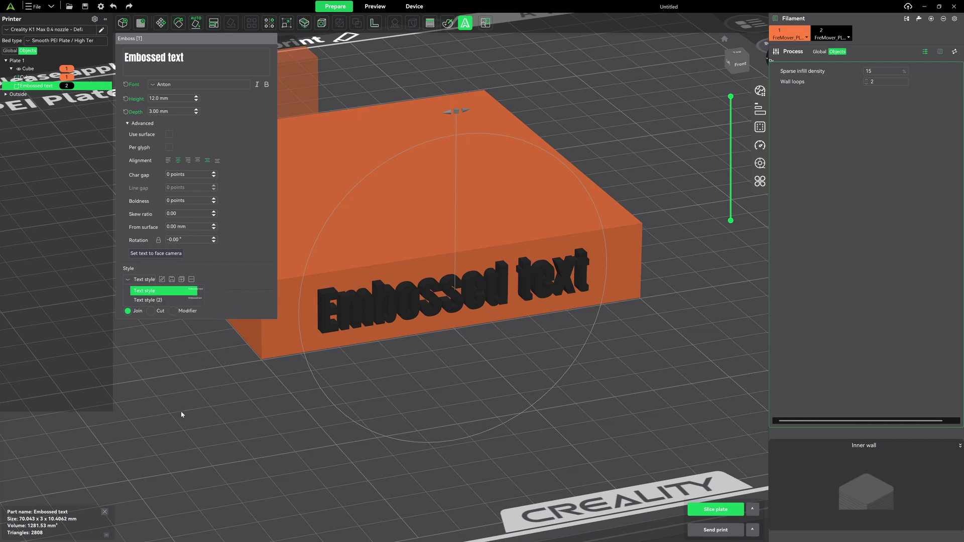
pyautogui.click(230, 372)
pyautogui.moveTo(493, 389)
pyautogui.mouseDown()
pyautogui.moveTo(481, 391)
pyautogui.moveTo(505, 386)
pyautogui.moveTo(497, 388)
pyautogui.mouseUp()
pyautogui.scroll(3, 497, 390)
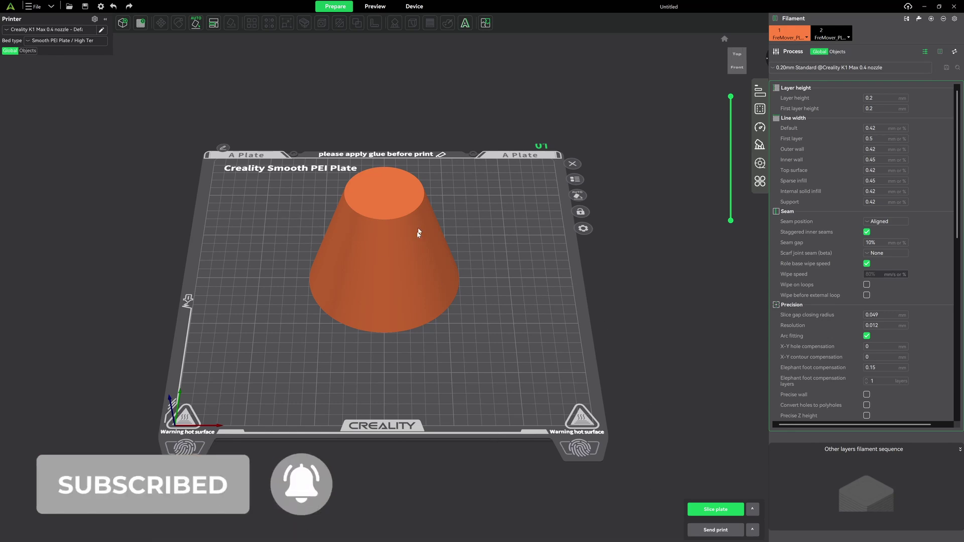
# Add embossed text to the side of the truncated cone and set its font to Anton
pyautogui.click(399, 254)
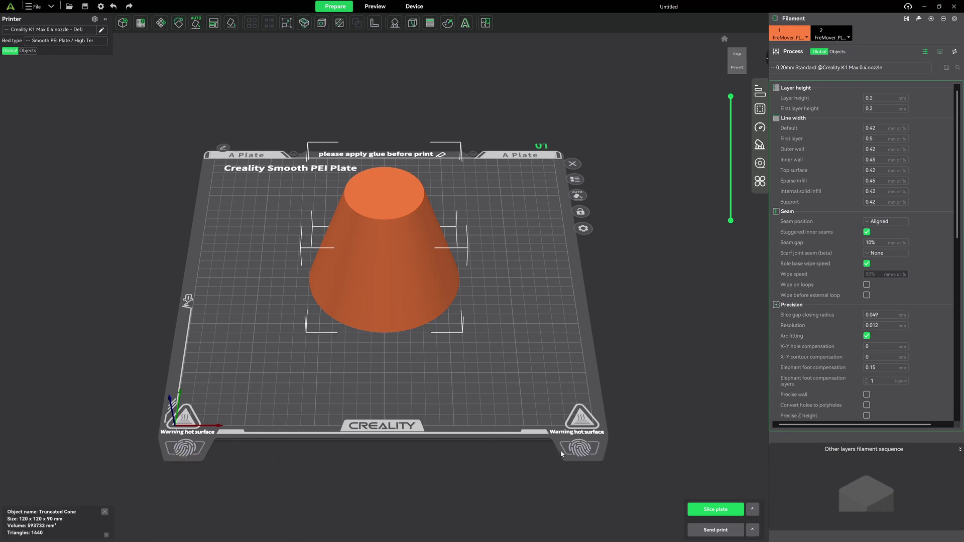
pyautogui.click(466, 23)
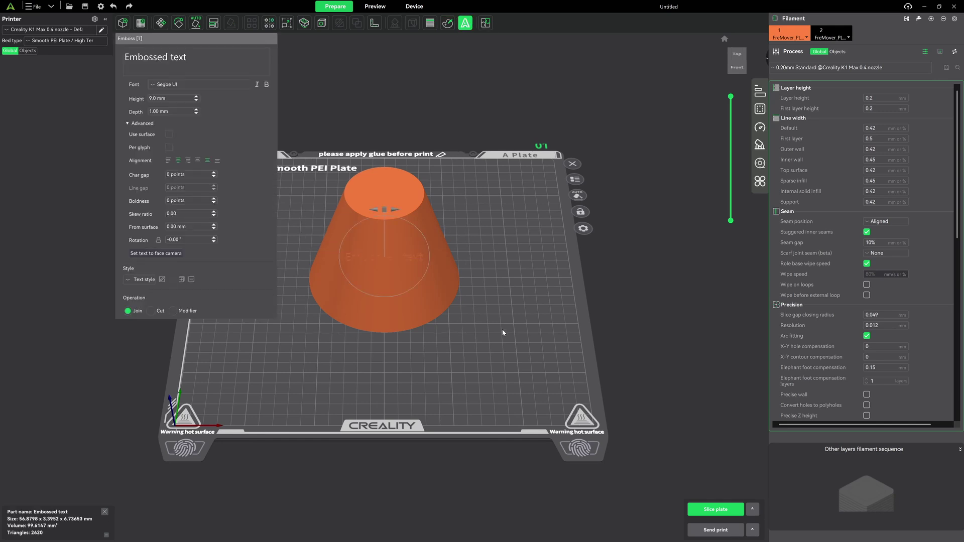
pyautogui.click(153, 85)
pyautogui.scroll(5, 231, 160)
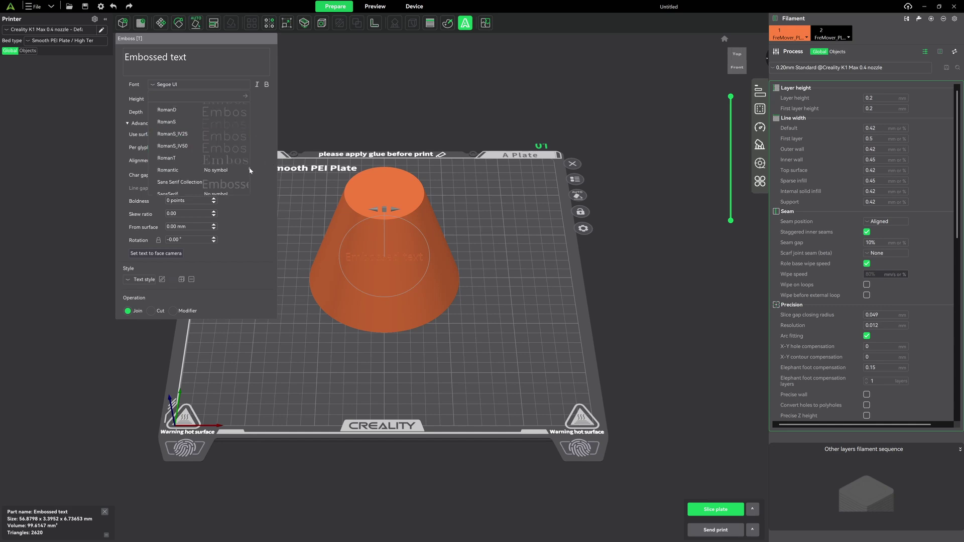
pyautogui.moveTo(249, 168); pyautogui.dragTo(250, 105)
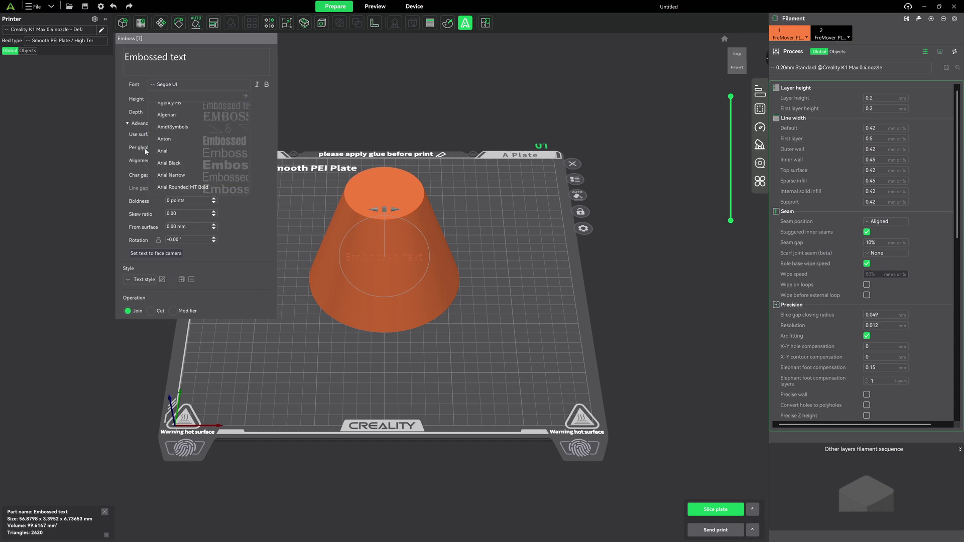
pyautogui.click(161, 140)
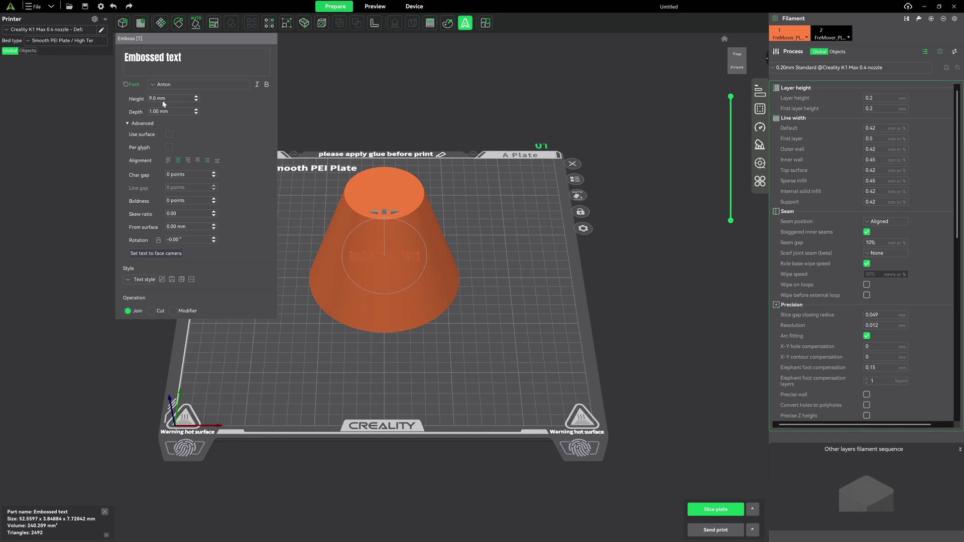
# Set the cone's embossed text height to 12 mm and leave the emboss tool
pyautogui.hotkey('ctrl', 'a')
pyautogui.write('12')
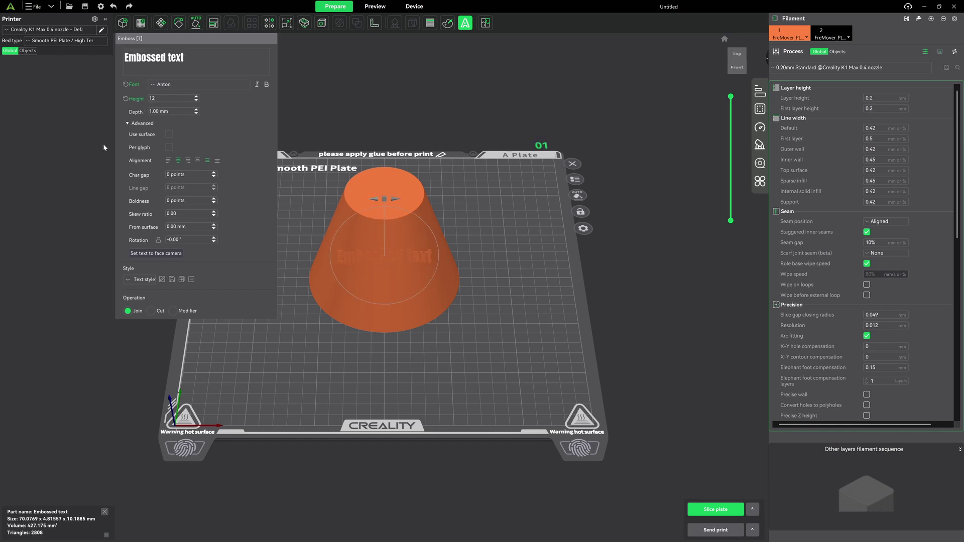
pyautogui.moveTo(416, 393); pyautogui.dragTo(384, 362)
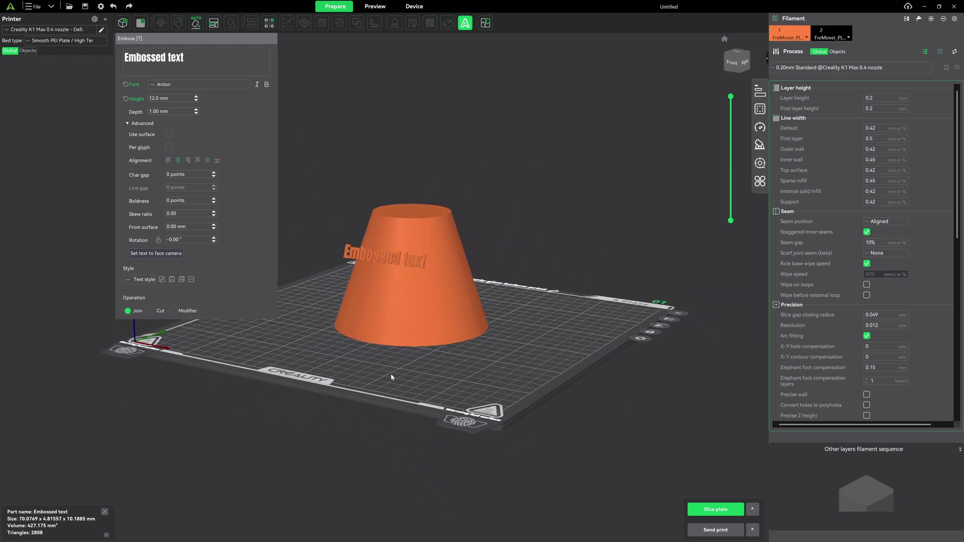
pyautogui.click(372, 102)
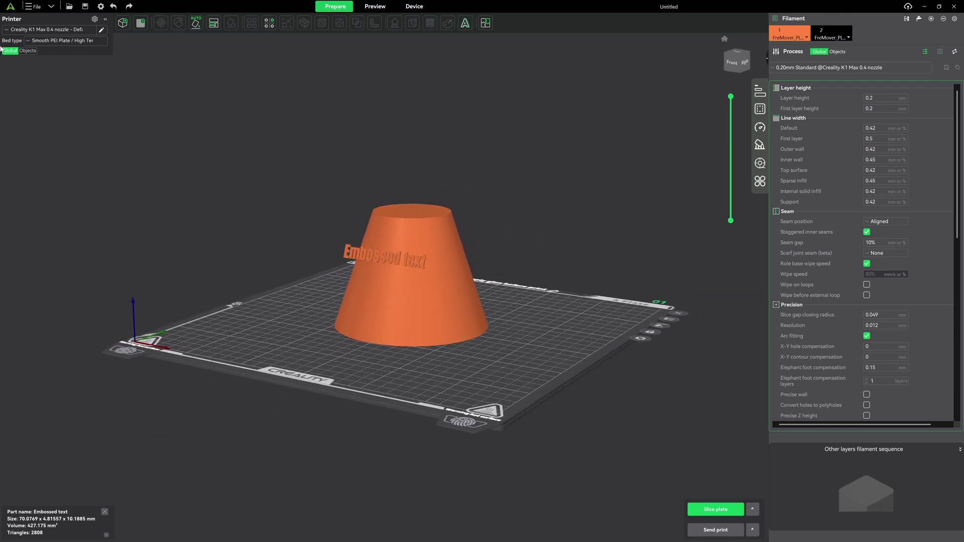
# Show the object list and change the embossed text part's filament to filament 2
pyautogui.click(837, 52)
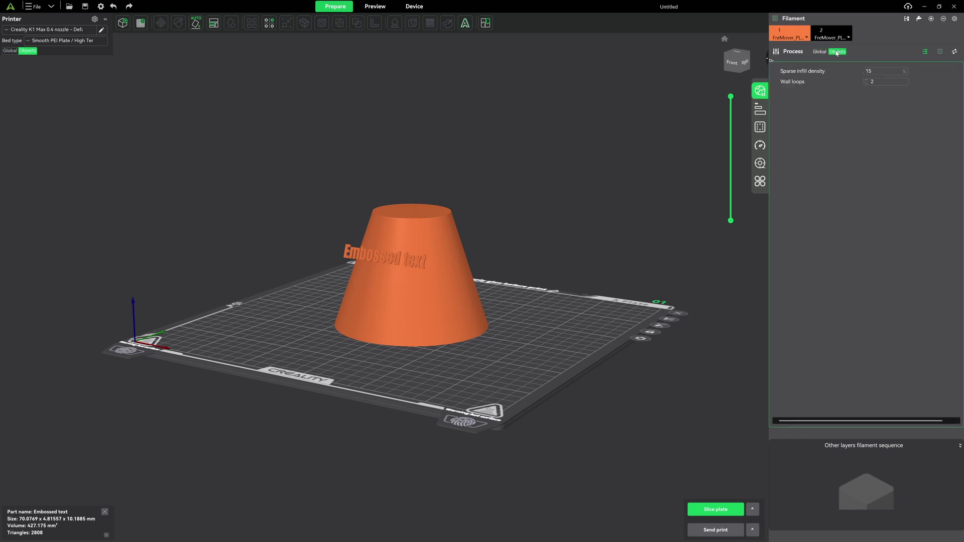
pyautogui.rightClick(42, 86)
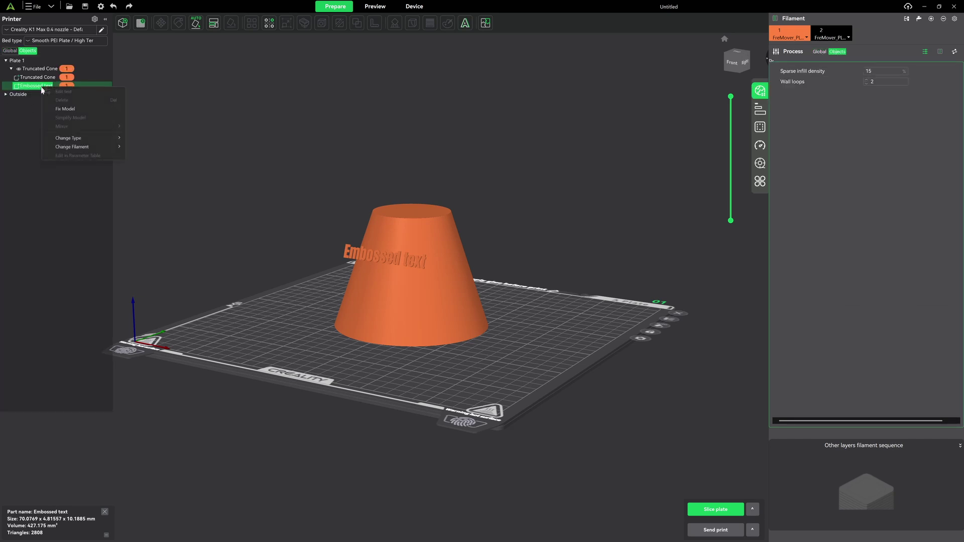
pyautogui.moveTo(107, 147)
pyautogui.click(146, 157)
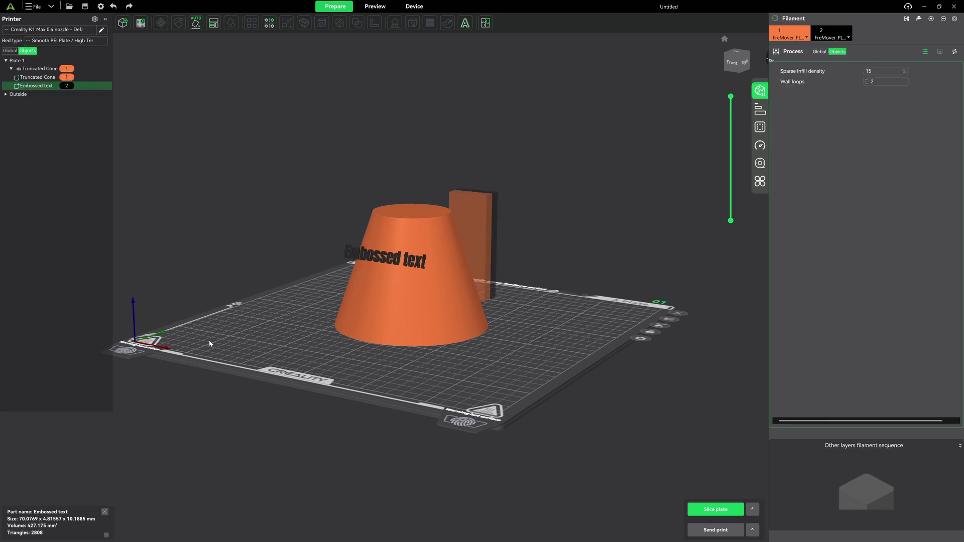
pyautogui.moveTo(265, 310); pyautogui.dragTo(271, 315)
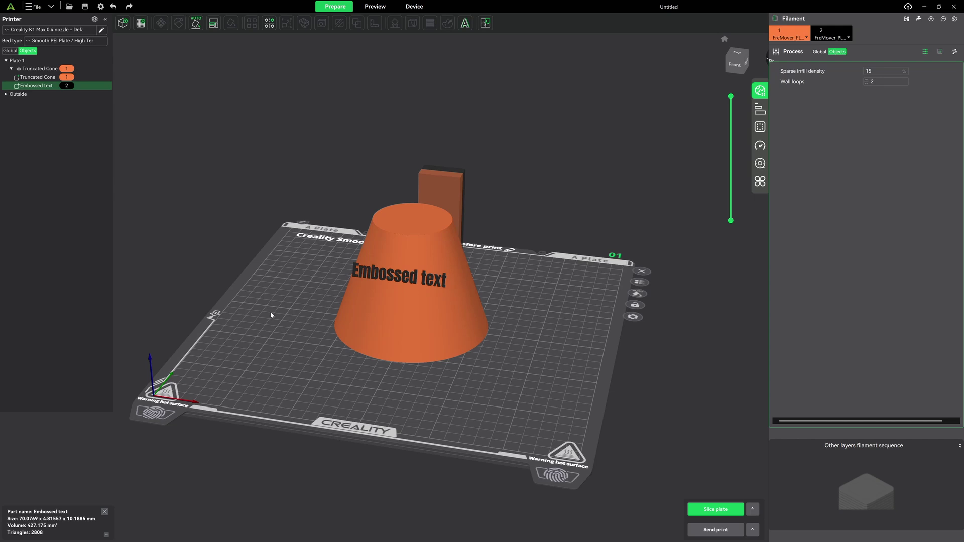
# Reopen the embossed text for editing and enable Use surface so it follows the cone's curvature
pyautogui.rightClick(35, 86)
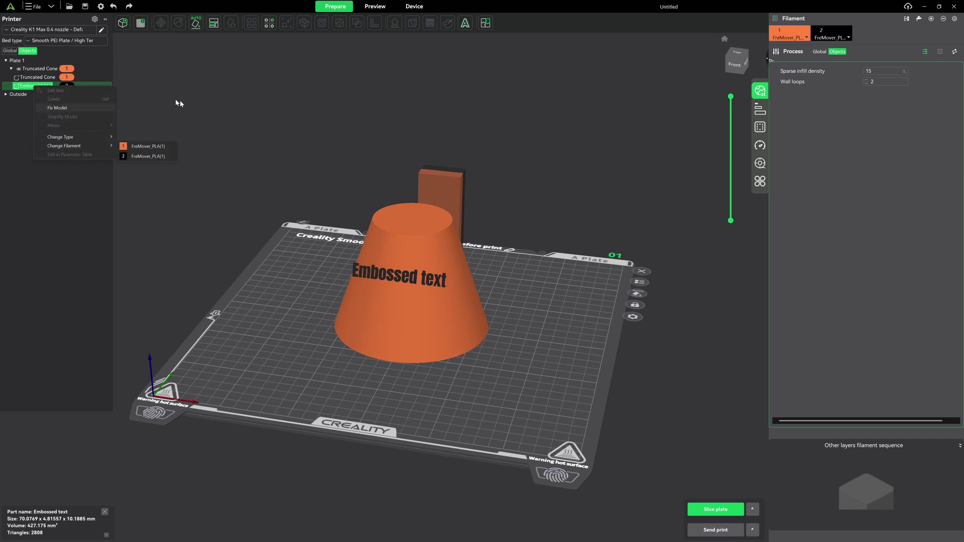
pyautogui.click(179, 102)
pyautogui.doubleClick(37, 87)
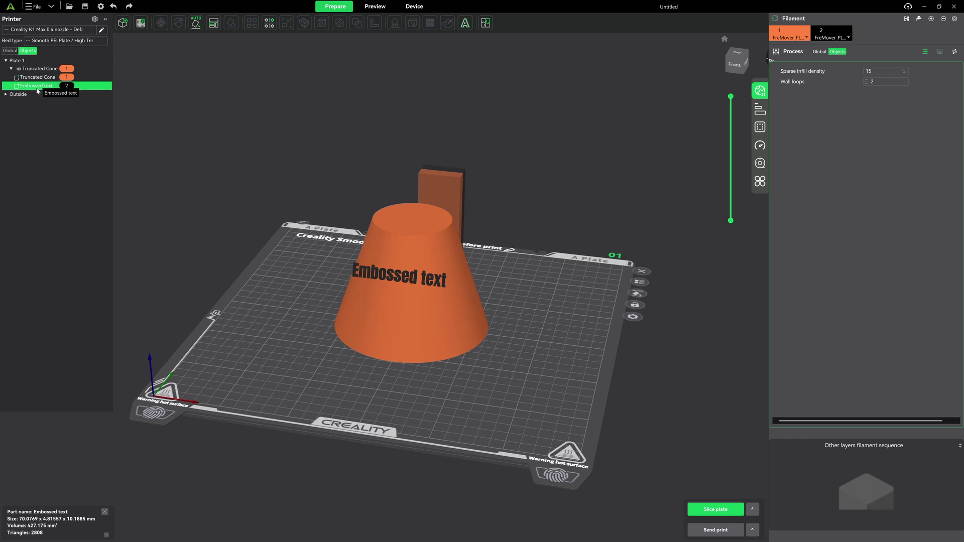
pyautogui.click(506, 289)
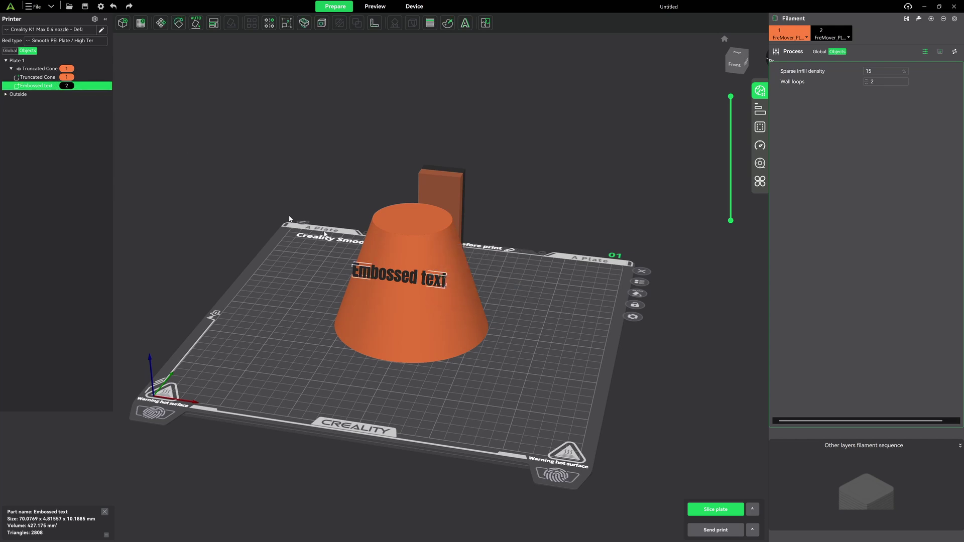
pyautogui.rightClick(44, 86)
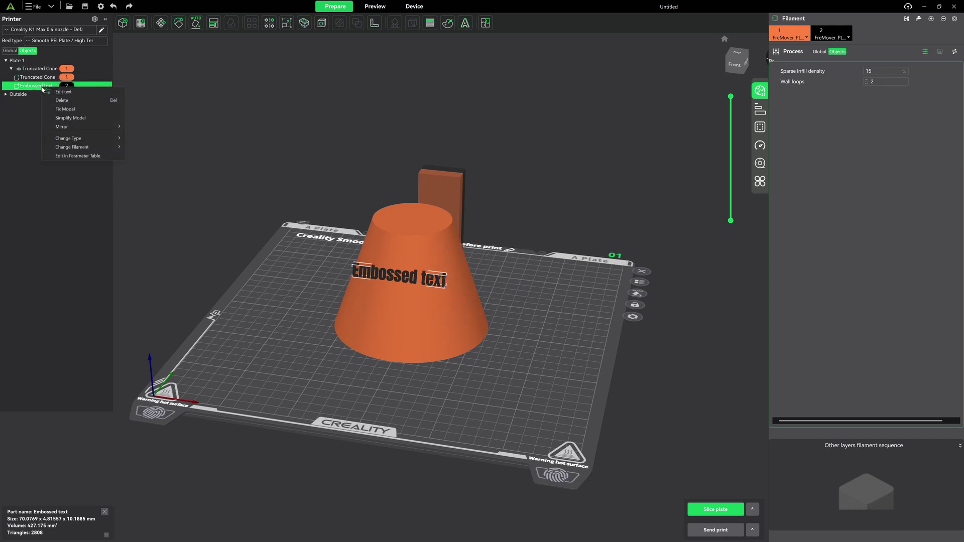
pyautogui.click(60, 93)
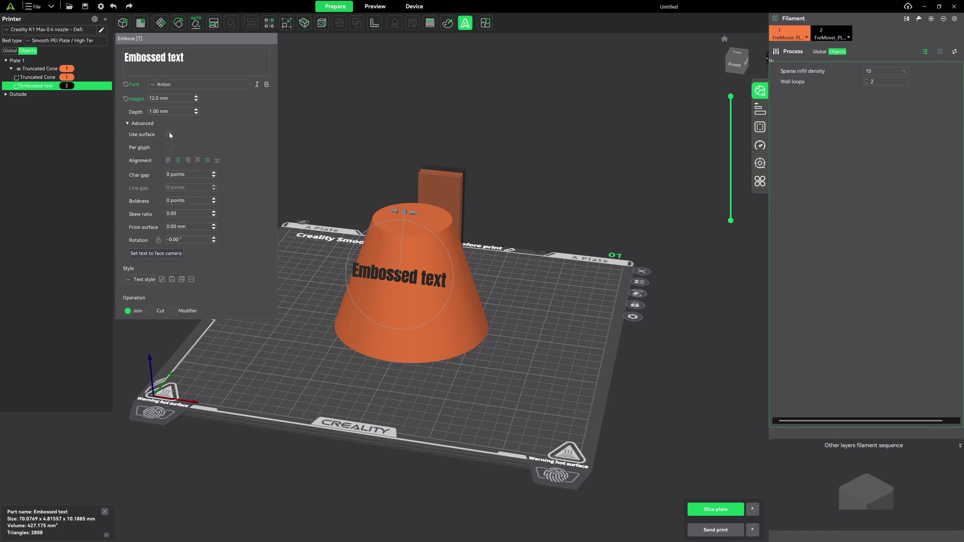
pyautogui.moveTo(614, 329); pyautogui.dragTo(562, 320)
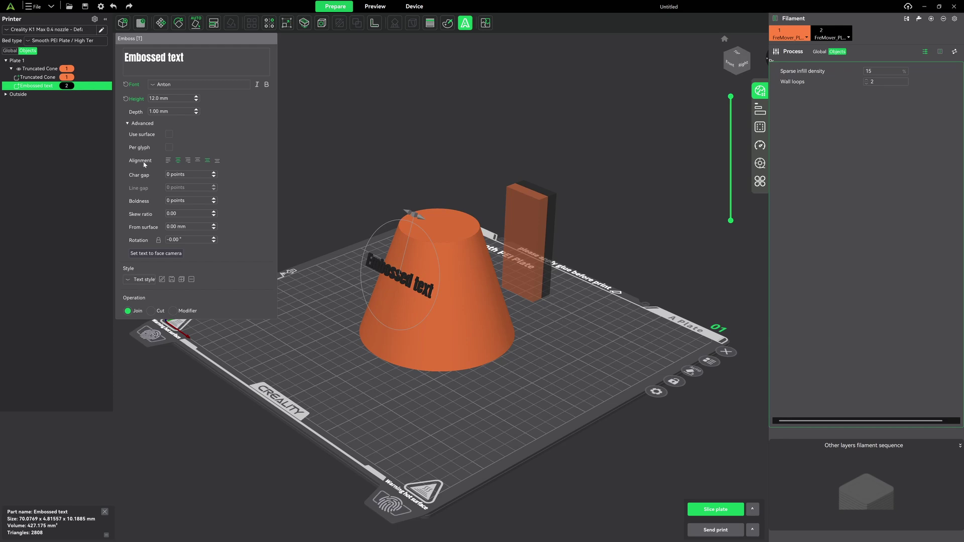
pyautogui.click(169, 134)
pyautogui.moveTo(416, 376); pyautogui.dragTo(442, 379)
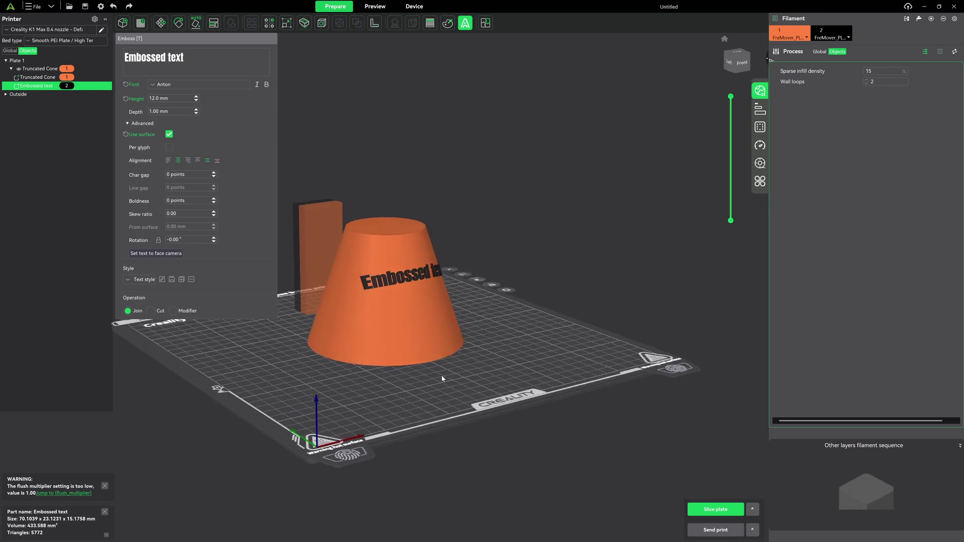
# Set the surface-projected text's height to 20 mm and inspect it around the cone
pyautogui.scroll(4, 425, 288)
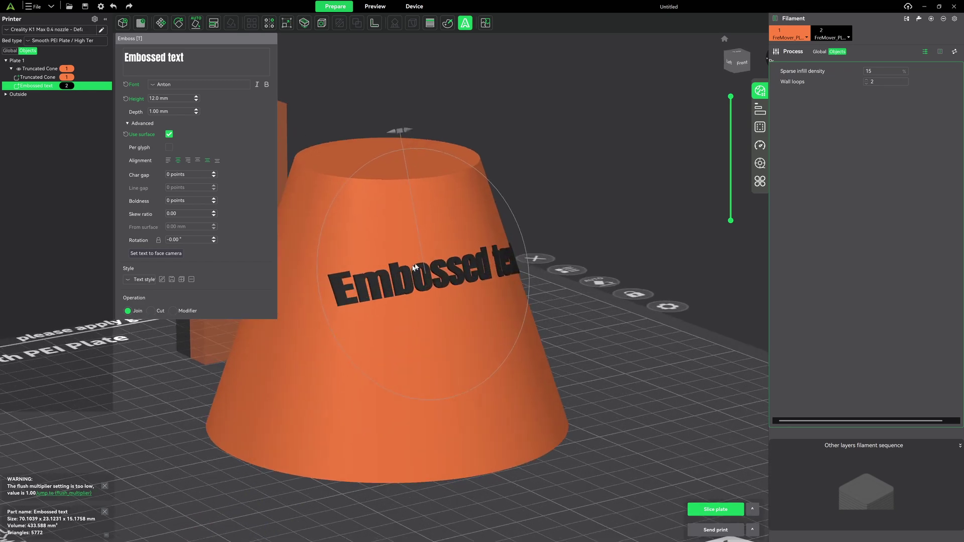
pyautogui.moveTo(535, 331); pyautogui.dragTo(564, 341)
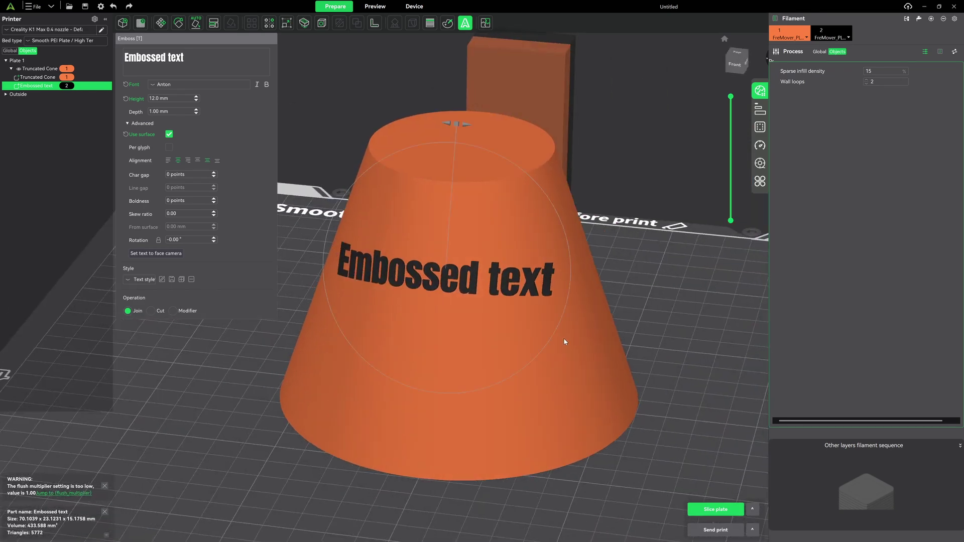
pyautogui.click(171, 99)
pyautogui.write('20')
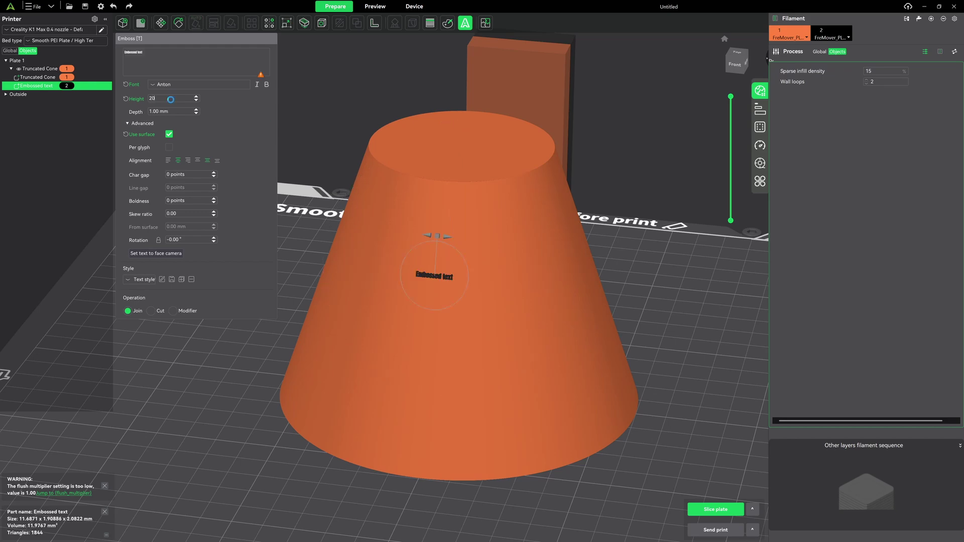
pyautogui.moveTo(481, 389)
pyautogui.mouseDown()
pyautogui.moveTo(465, 389)
pyautogui.moveTo(469, 381)
pyautogui.mouseUp()
pyautogui.moveTo(459, 325); pyautogui.dragTo(500, 329)
pyautogui.moveTo(591, 340); pyautogui.dragTo(576, 346)
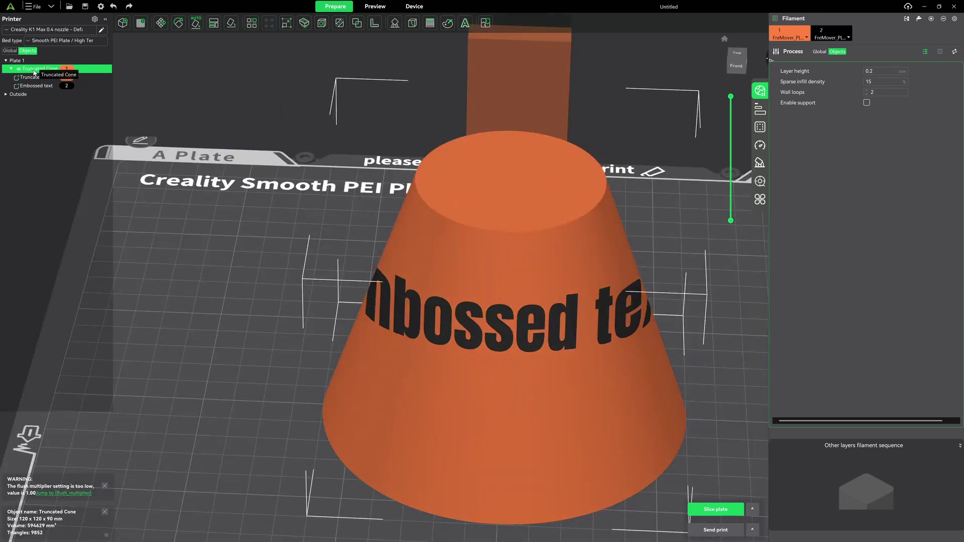
# Reopen the embossed text for editing, set its height to 15 mm and inspect the distortion of its outer letters
pyautogui.click(49, 86)
pyautogui.rightClick(49, 88)
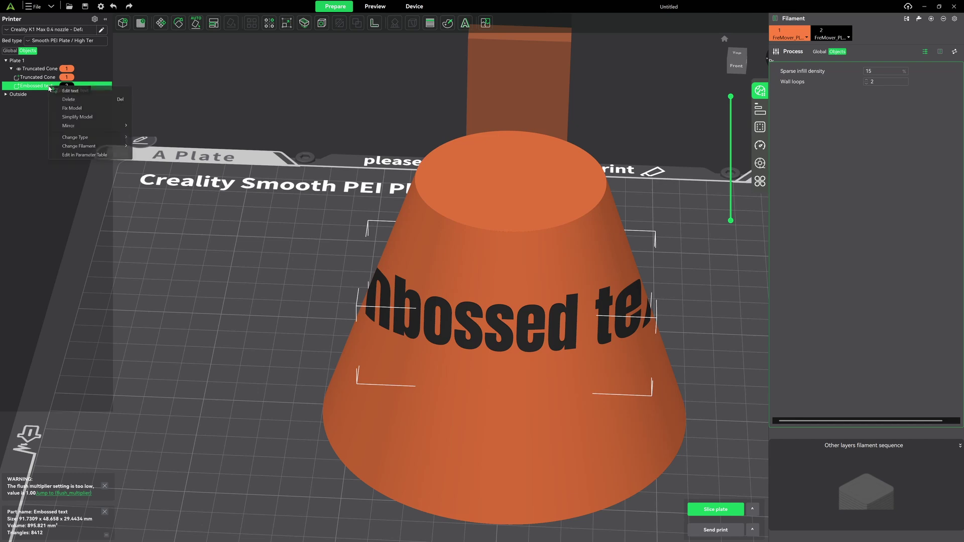
pyautogui.click(69, 91)
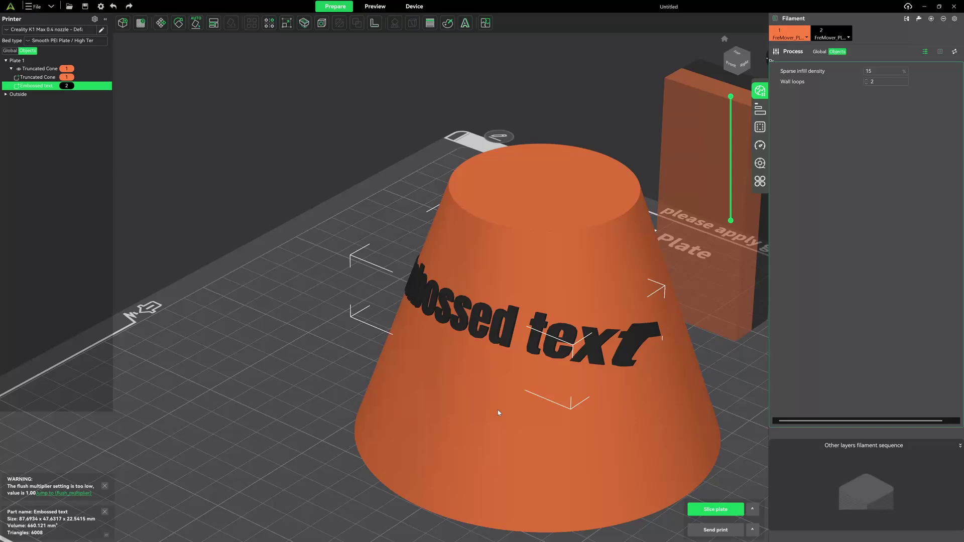
pyautogui.moveTo(498, 410); pyautogui.dragTo(494, 408)
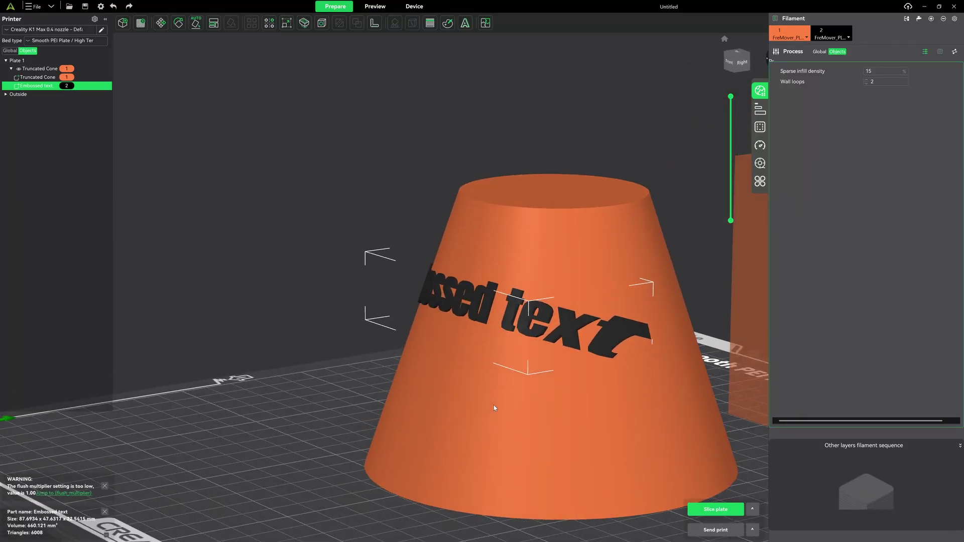
pyautogui.click(495, 409)
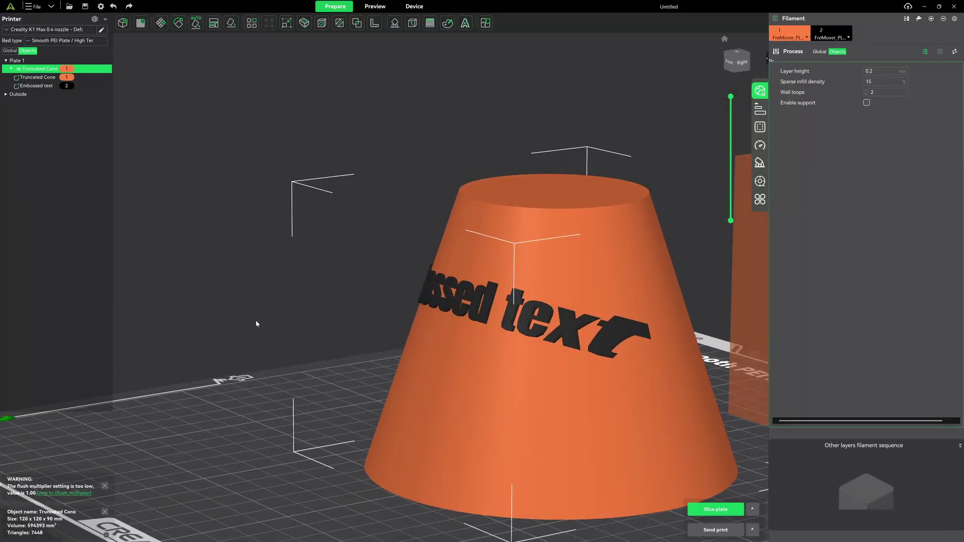
pyautogui.press('1')
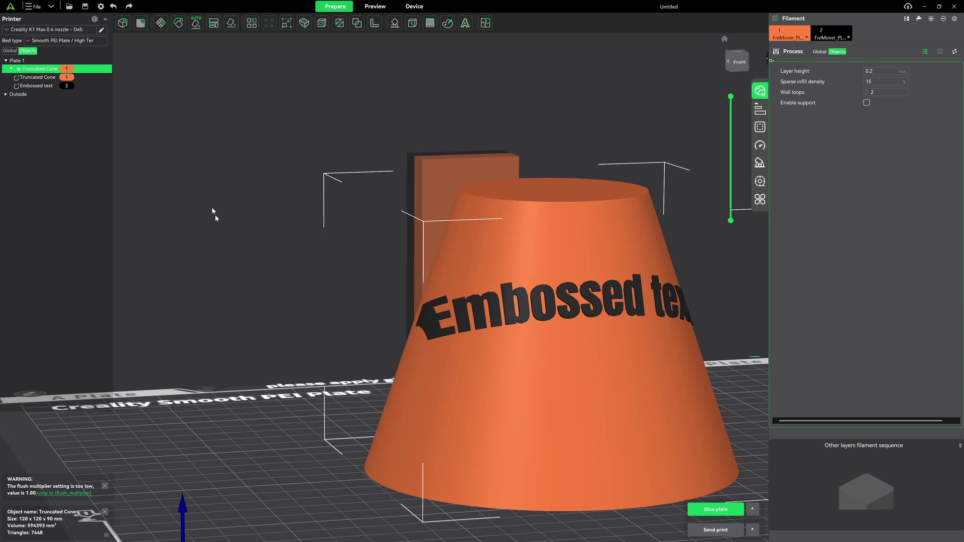
# Edit the embossed text again, replacing the Use surface option with Per glyph orientation, and check the result on the cone
pyautogui.click(33, 86)
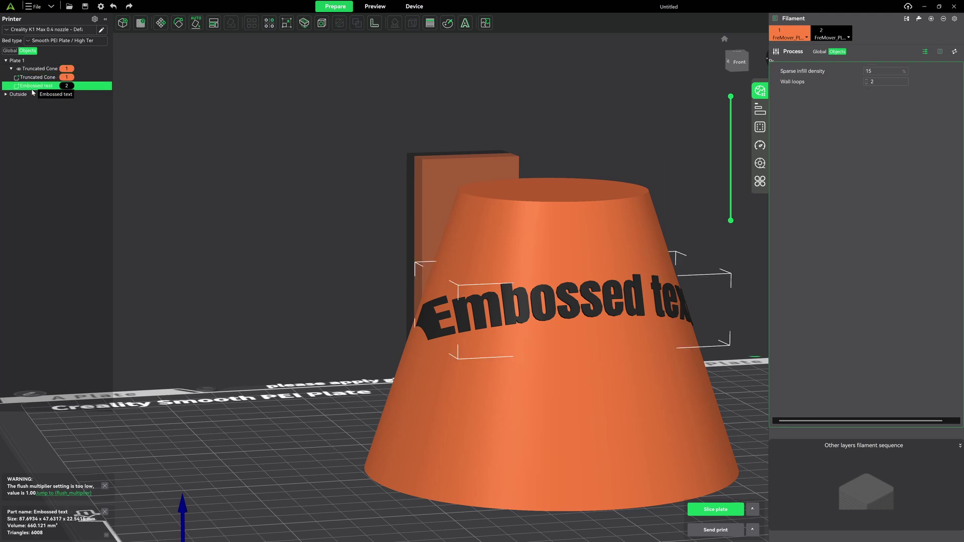
pyautogui.rightClick(32, 92)
pyautogui.click(53, 94)
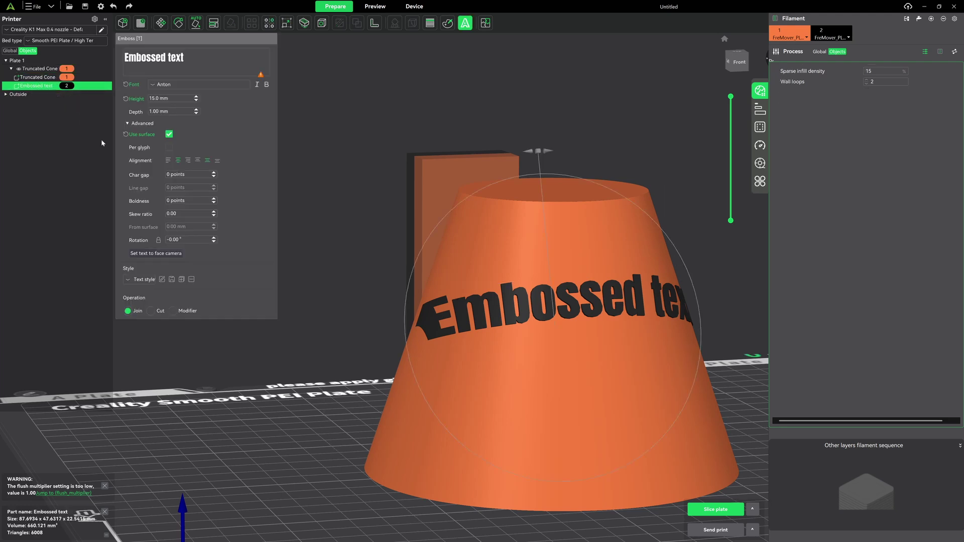
pyautogui.click(169, 134)
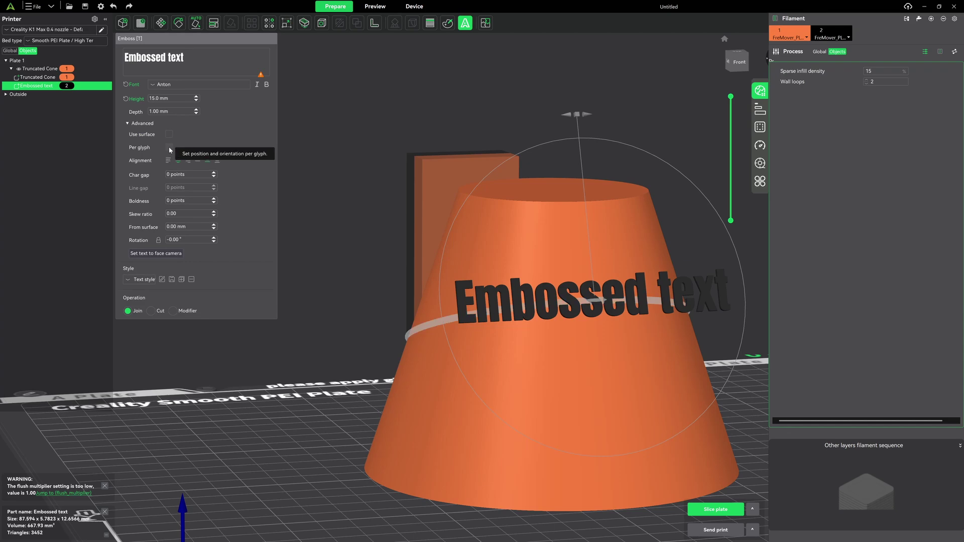
pyautogui.click(168, 147)
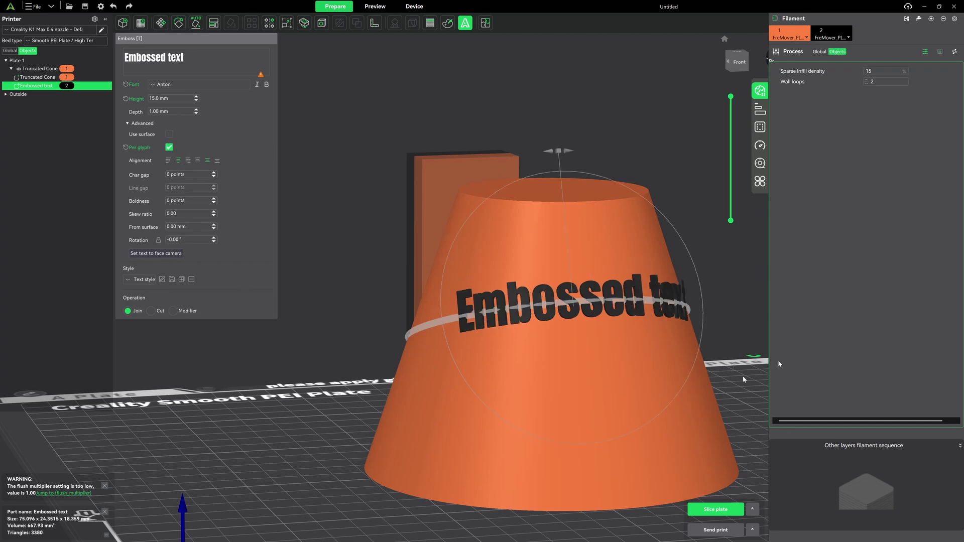
pyautogui.moveTo(295, 403); pyautogui.dragTo(329, 363)
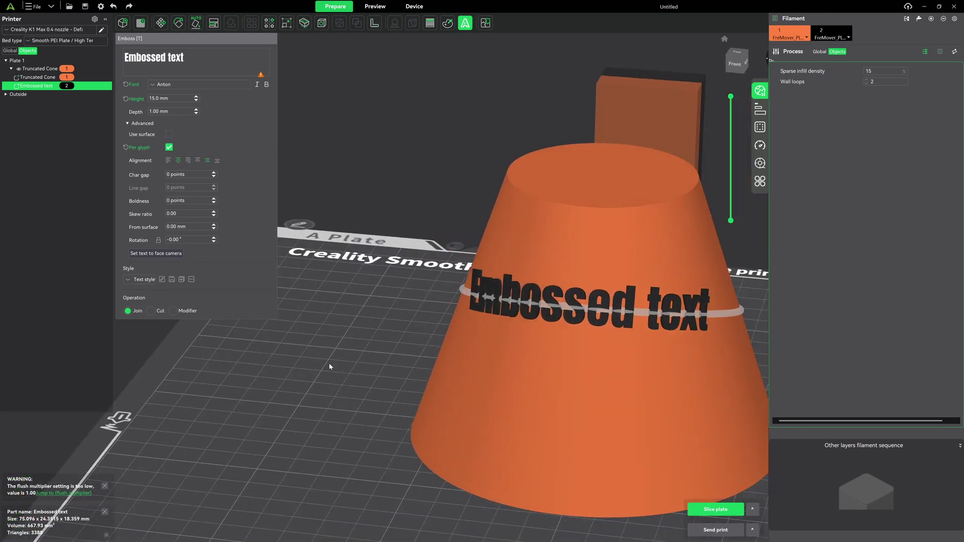
pyautogui.scroll(3, 329, 363)
pyautogui.click(736, 315)
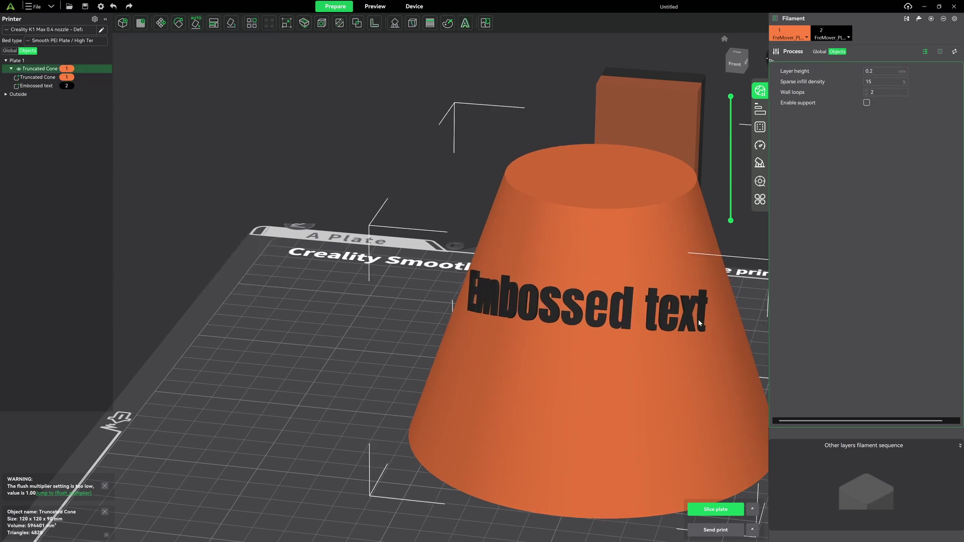
# Reopen the per-glyph text for editing and slide it down toward the cone's base
pyautogui.rightClick(33, 87)
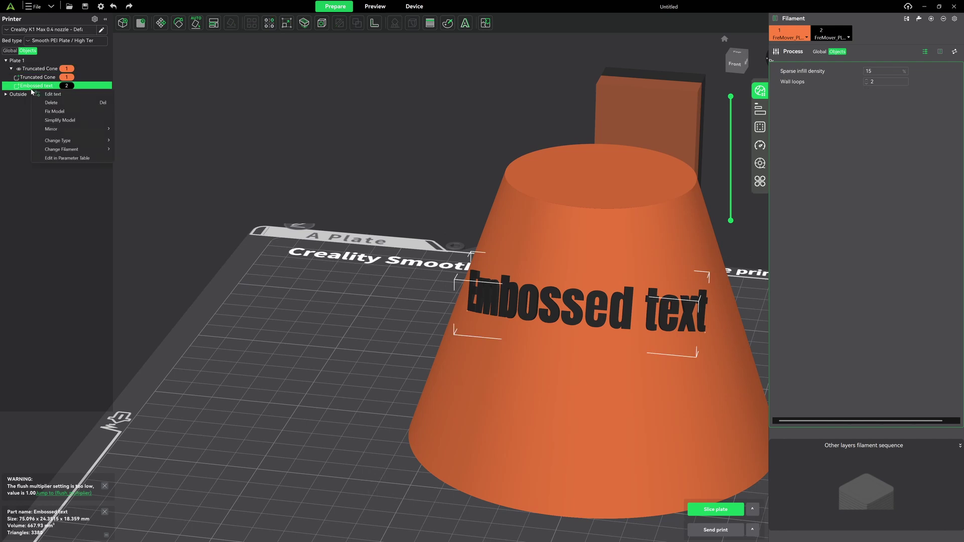
pyautogui.click(53, 94)
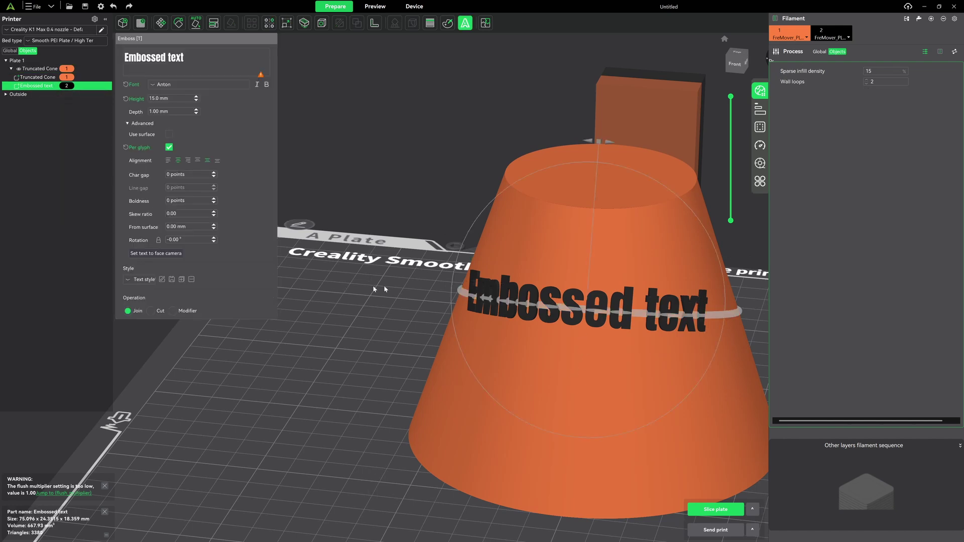
pyautogui.moveTo(562, 327); pyautogui.dragTo(527, 410)
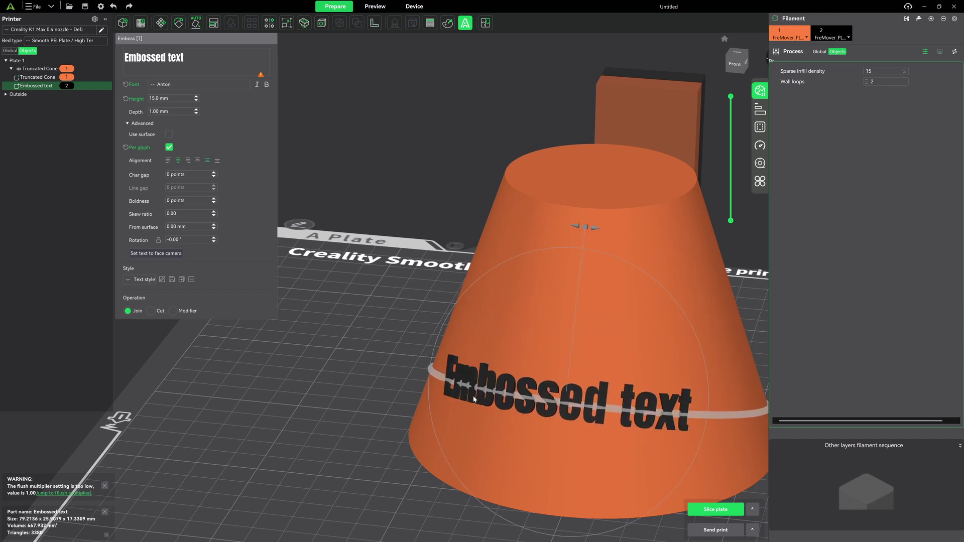
# Slide the per-glyph text back up to about the middle of the cone's side
pyautogui.scroll(3, 332, 322)
pyautogui.scroll(-4, 329, 311)
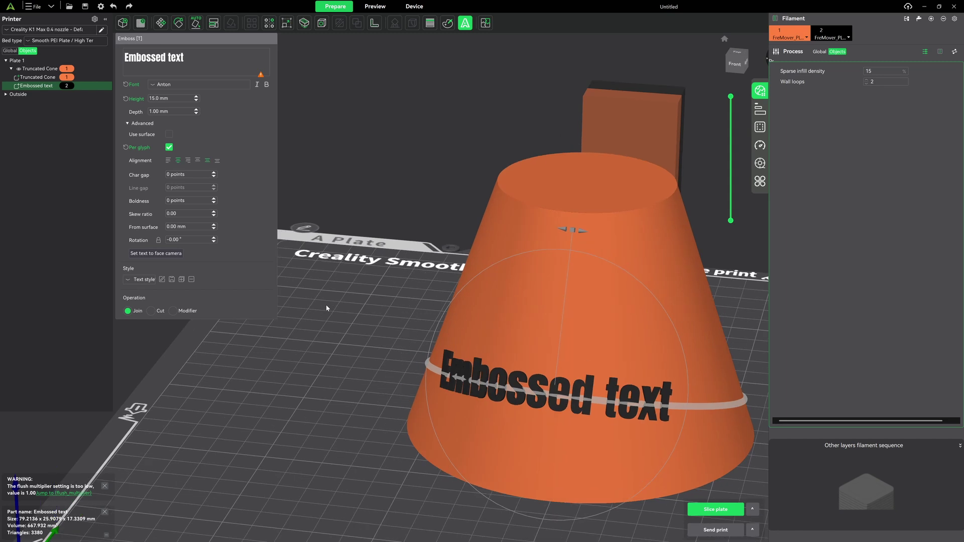
pyautogui.scroll(2, 326, 305)
pyautogui.scroll(-2, 460, 373)
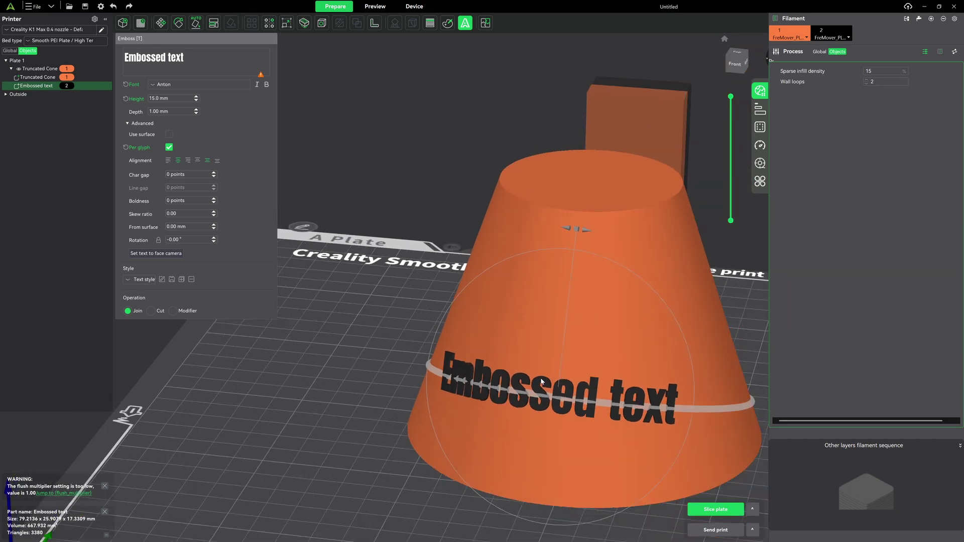
pyautogui.moveTo(539, 363); pyautogui.dragTo(546, 316)
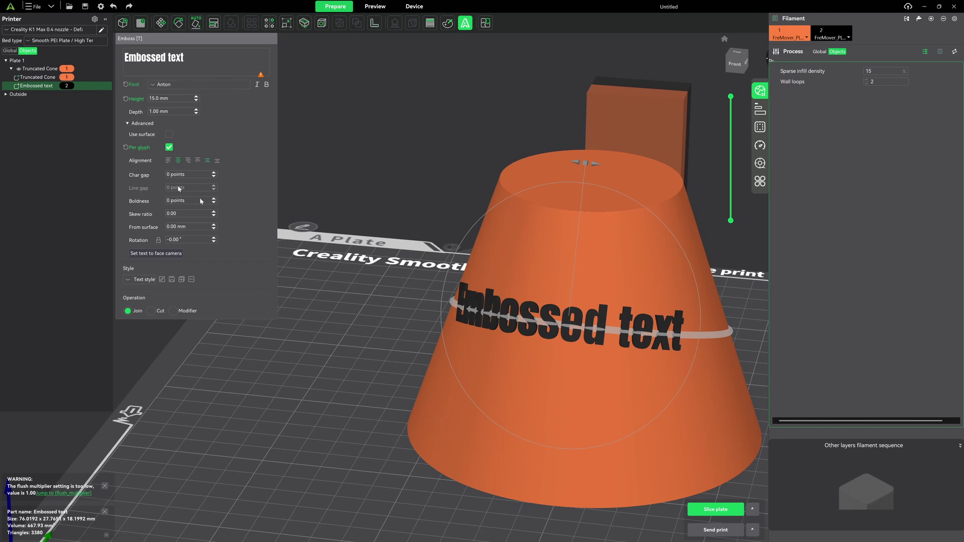
# Combine Use surface with Per glyph on the embossed text, toggling Use surface off and on to compare the lettering on the cone
pyautogui.click(169, 134)
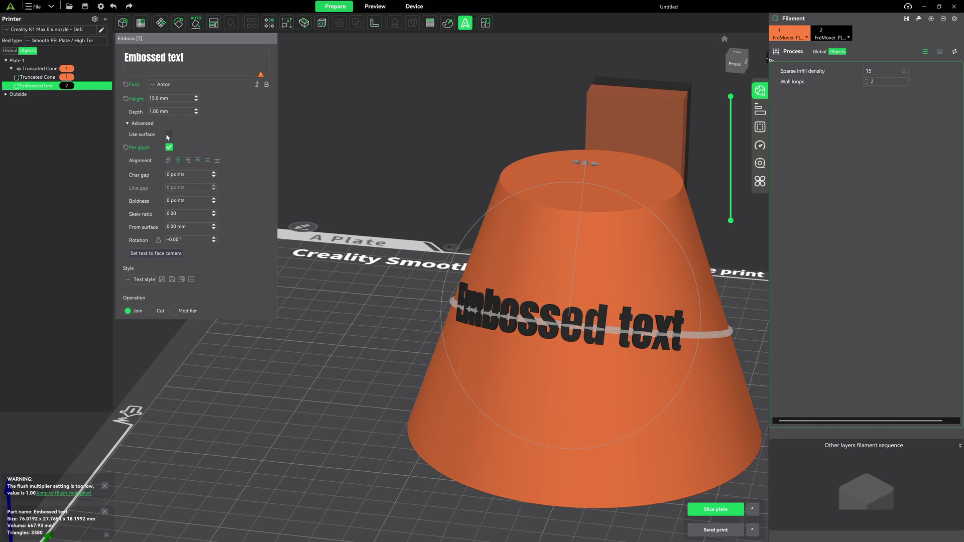
pyautogui.moveTo(352, 345)
pyautogui.mouseDown()
pyautogui.moveTo(324, 335)
pyautogui.moveTo(337, 343)
pyautogui.mouseUp()
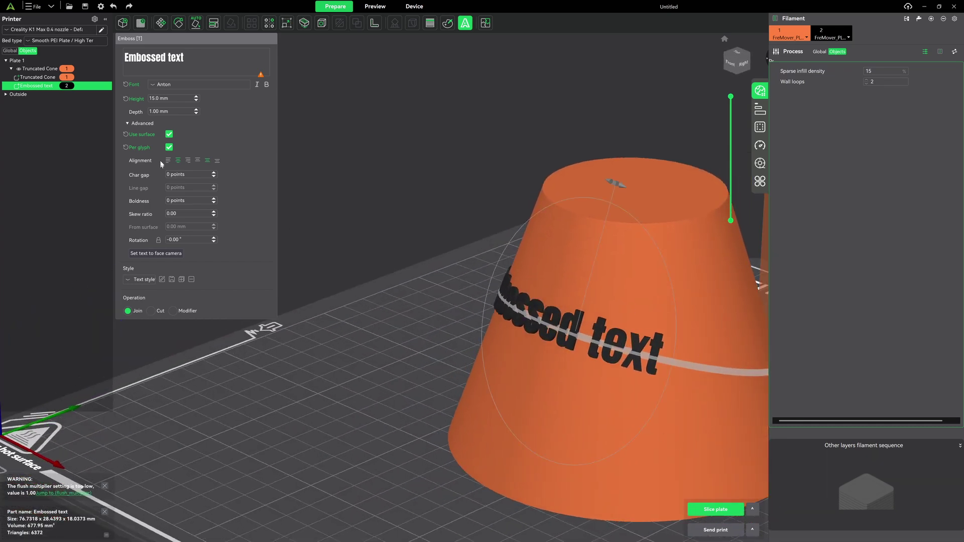
pyautogui.click(169, 134)
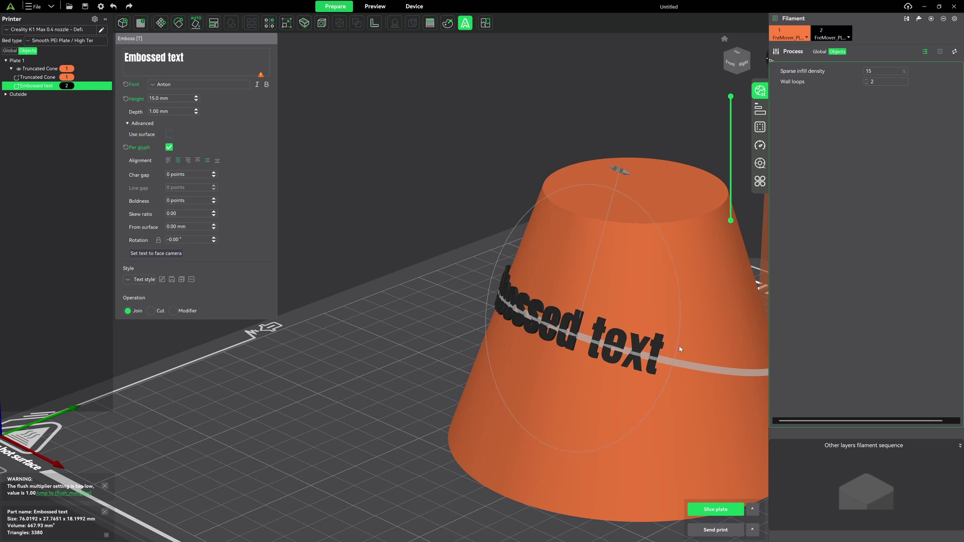
pyautogui.click(169, 135)
pyautogui.press('1')
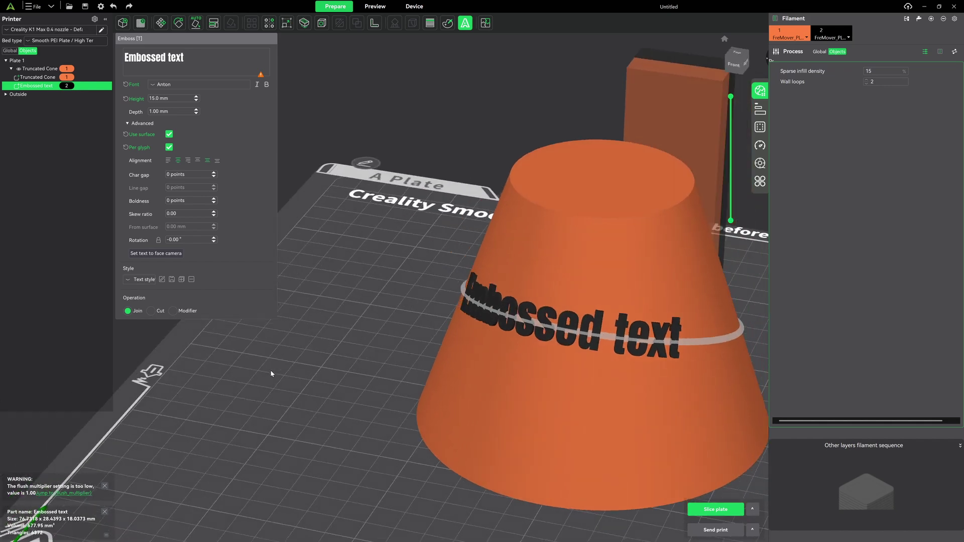
pyautogui.moveTo(275, 368); pyautogui.dragTo(268, 367)
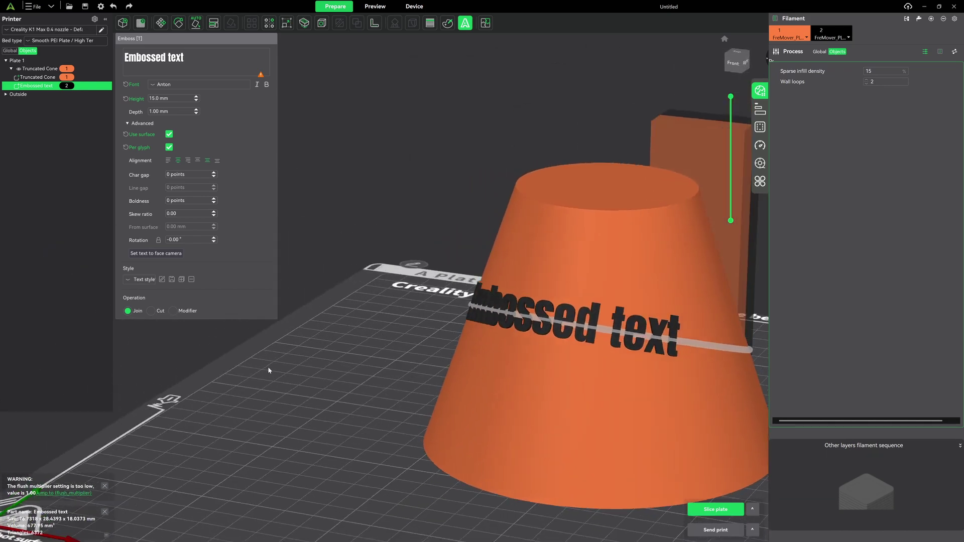
# Slice the plate and inspect the raised lettering on the cone from the side and front in the sliced preview
pyautogui.click(728, 513)
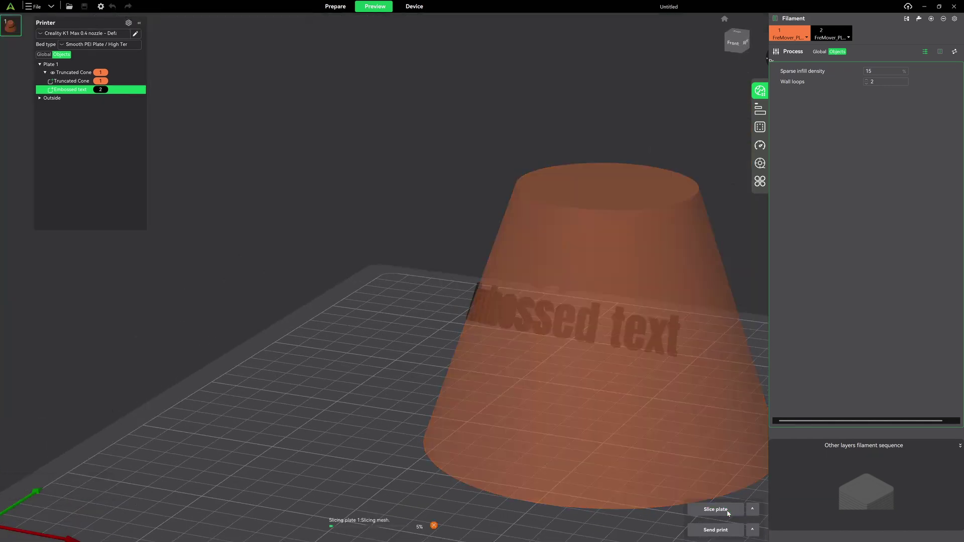
pyautogui.moveTo(699, 386); pyautogui.dragTo(672, 392)
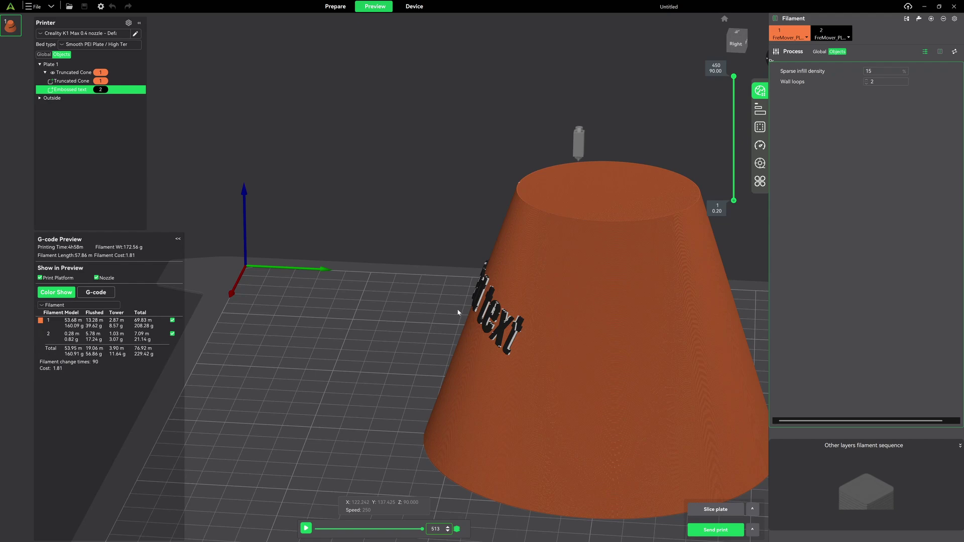
pyautogui.scroll(5, 494, 321)
pyautogui.scroll(3, 630, 309)
pyautogui.scroll(-6, 629, 307)
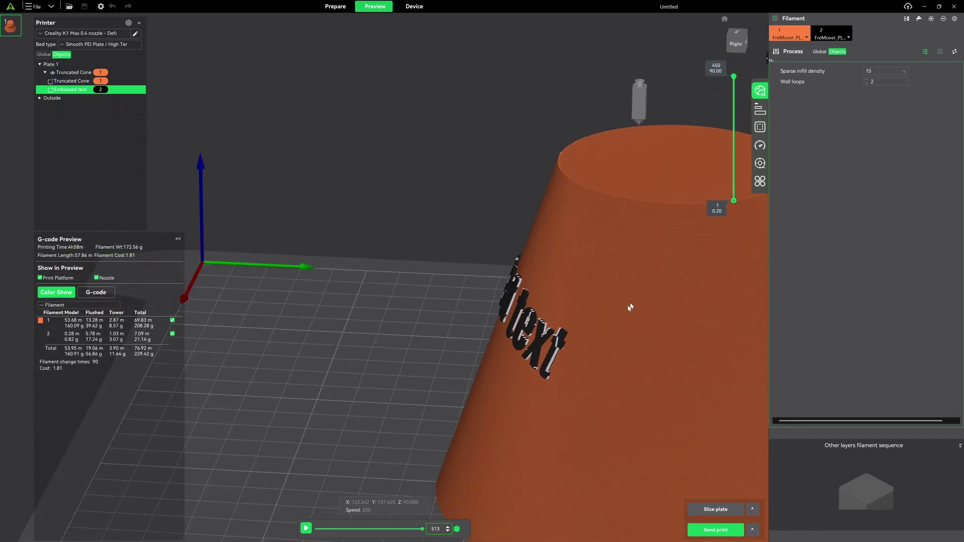
pyautogui.moveTo(630, 308); pyautogui.dragTo(421, 442)
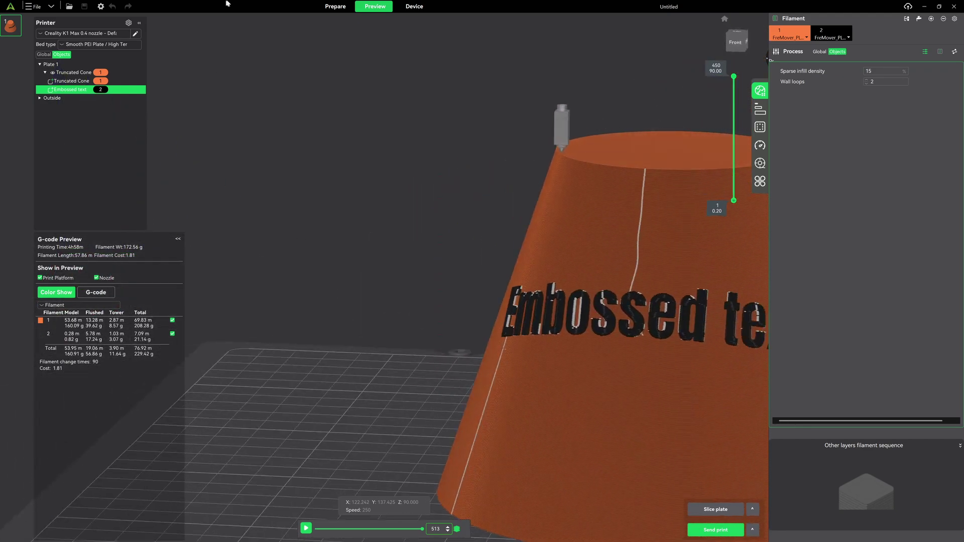
# Reopen the embossed text for editing in the preparation view and change its operation from Join to Cut
pyautogui.click(335, 6)
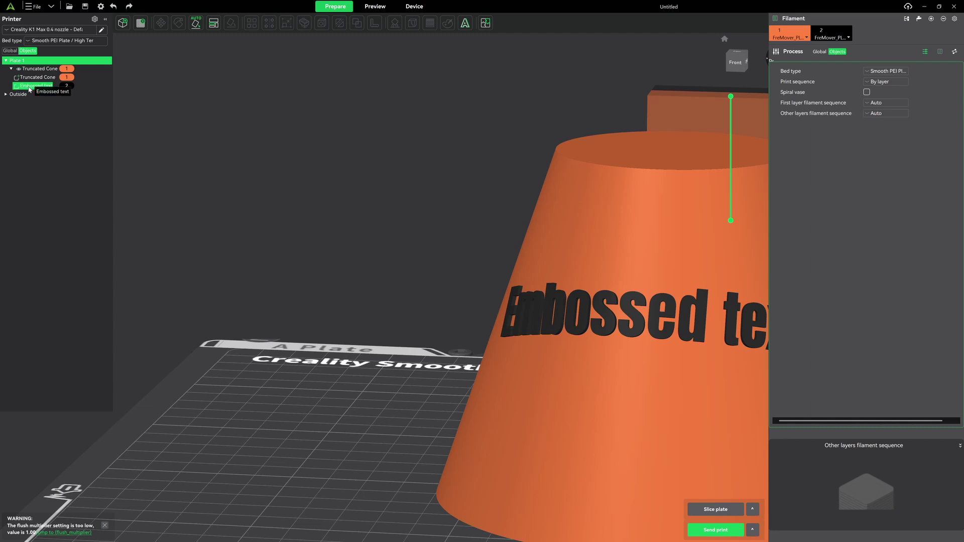
pyautogui.rightClick(31, 86)
pyautogui.moveTo(62, 152)
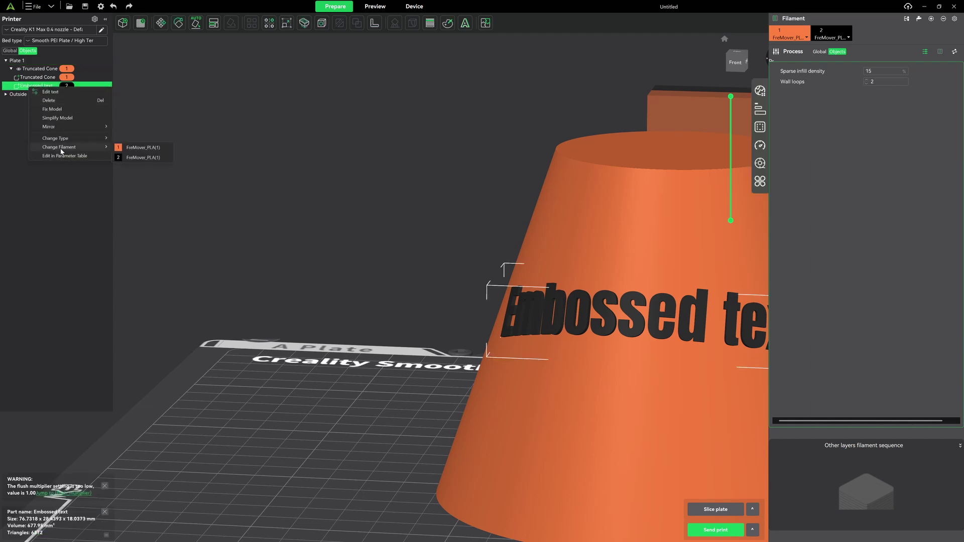
pyautogui.click(58, 89)
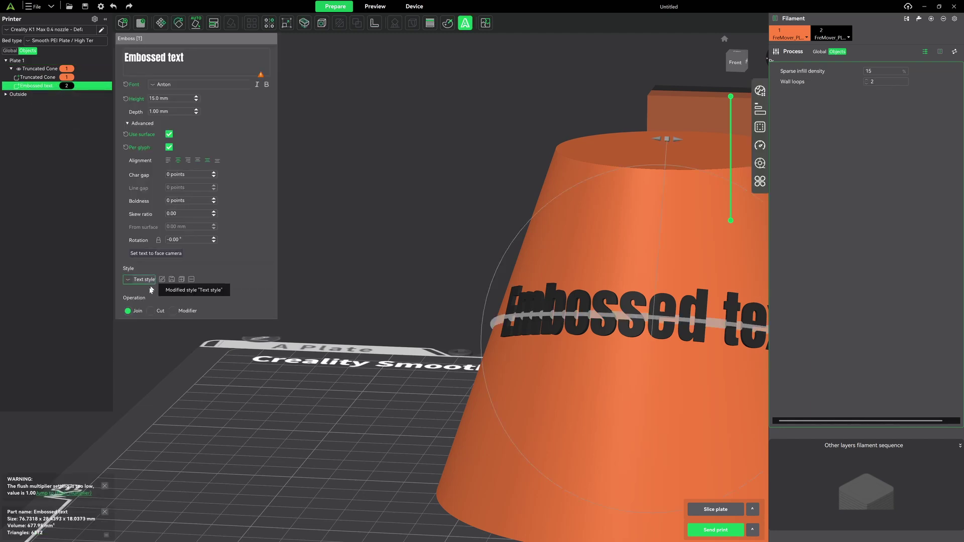
pyautogui.click(151, 310)
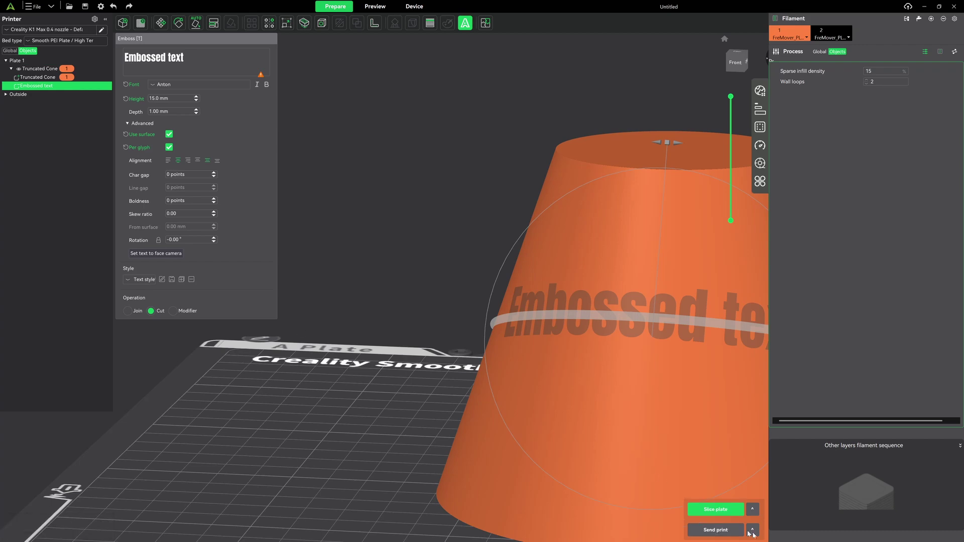
# Slice the plate with the cut text, inspect the recessed lettering and return to the preparation view
pyautogui.click(746, 510)
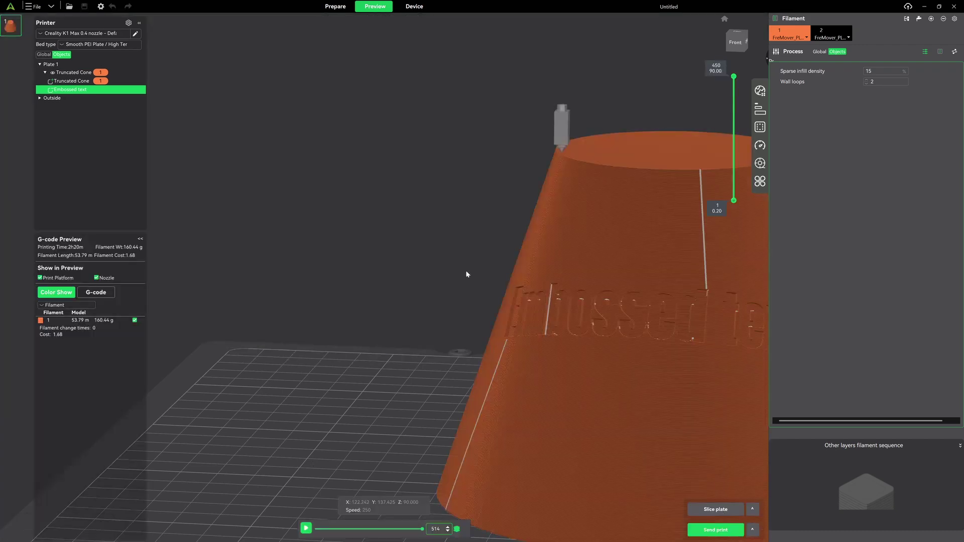
pyautogui.moveTo(455, 269)
pyautogui.mouseDown()
pyautogui.moveTo(448, 276)
pyautogui.moveTo(471, 278)
pyautogui.moveTo(460, 276)
pyautogui.mouseUp()
pyautogui.click(333, 7)
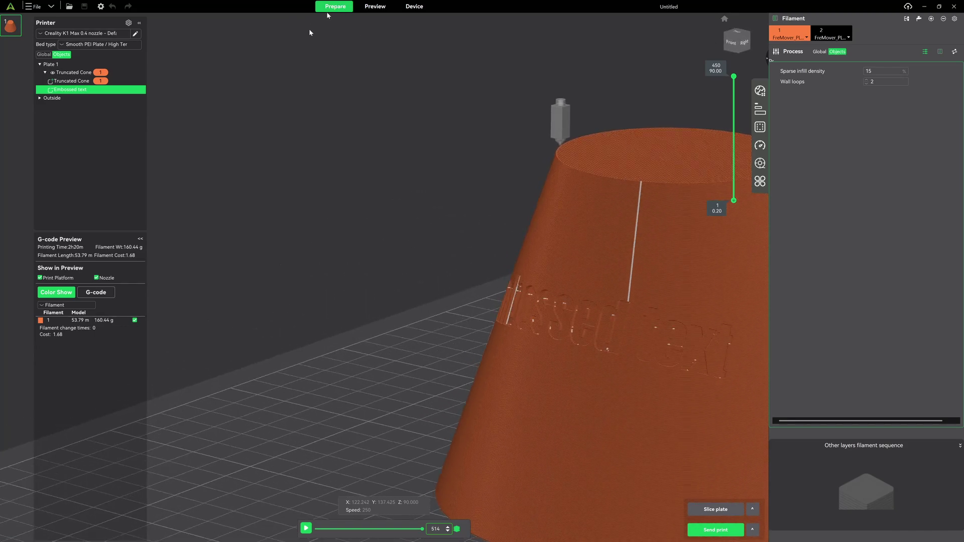
# Select the cut text on the cone and examine it from both sides
pyautogui.scroll(-3, 255, 182)
pyautogui.moveTo(238, 351); pyautogui.dragTo(295, 365)
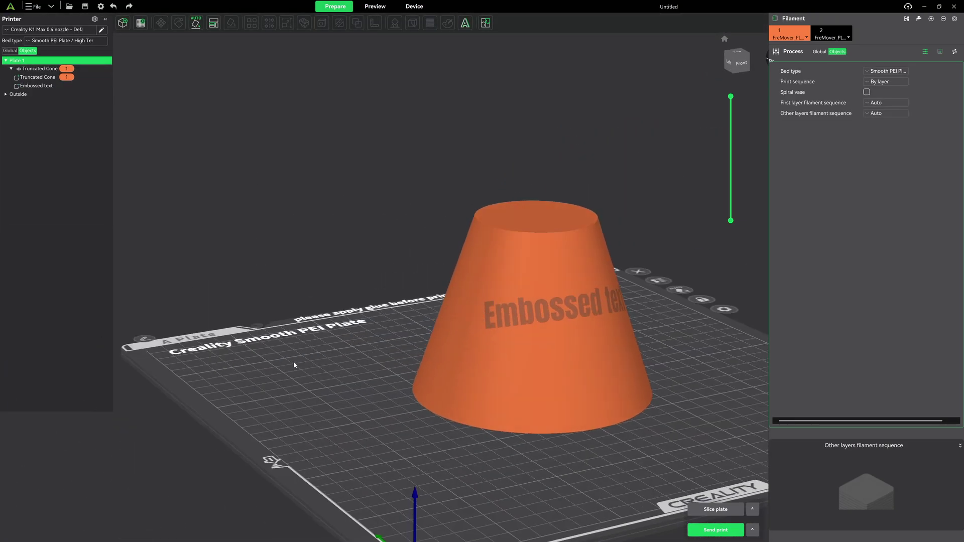
pyautogui.click(546, 319)
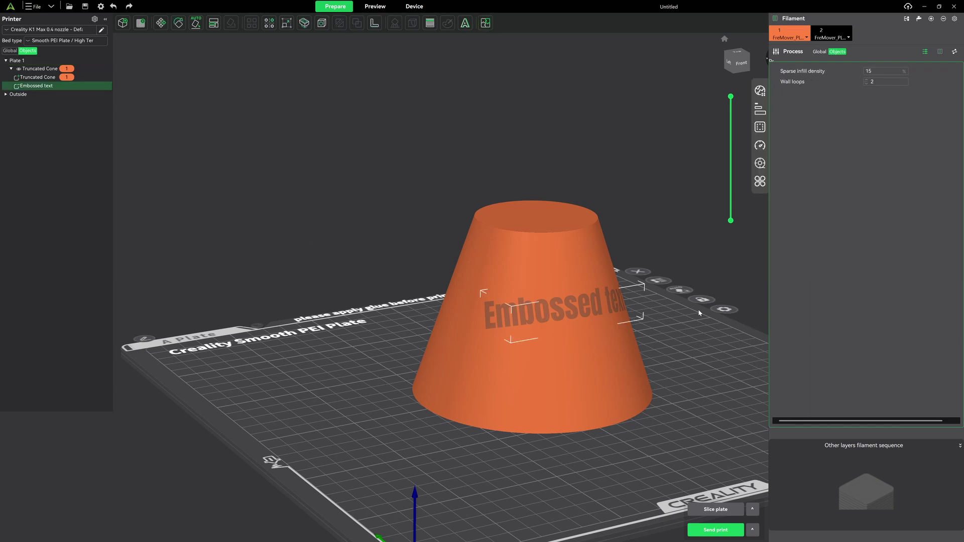
pyautogui.moveTo(699, 313)
pyautogui.mouseDown()
pyautogui.moveTo(685, 306)
pyautogui.moveTo(682, 315)
pyautogui.mouseUp()
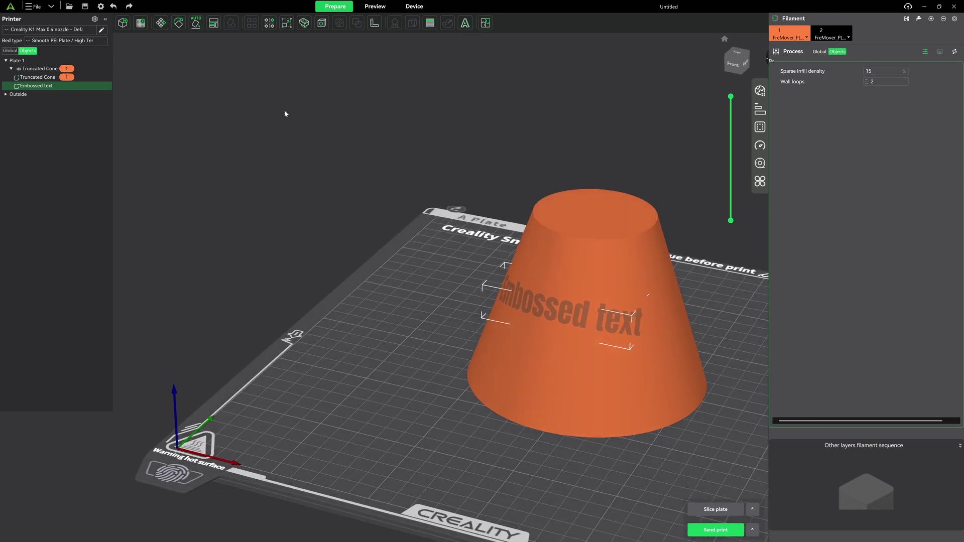